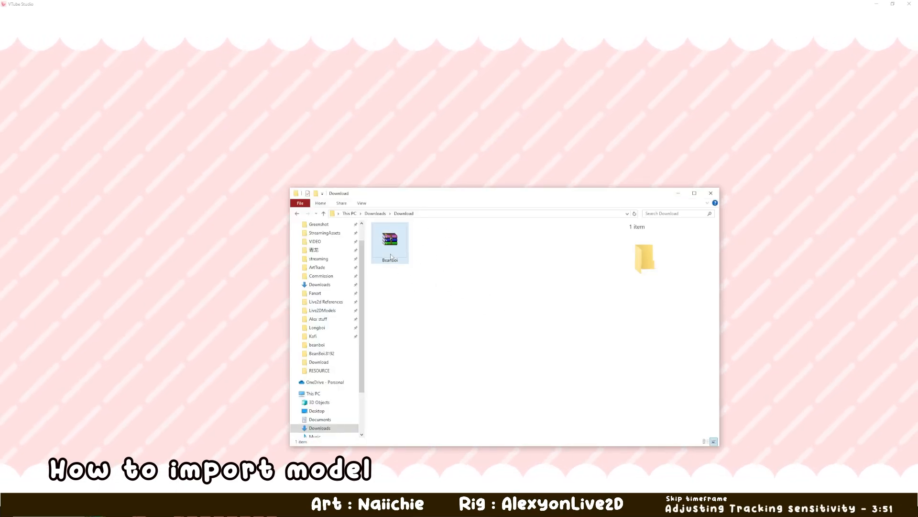
- Open the data folder from the general settings and place its window clear of the settings
{"action": "left_click", "coordinate": [368, 158]}
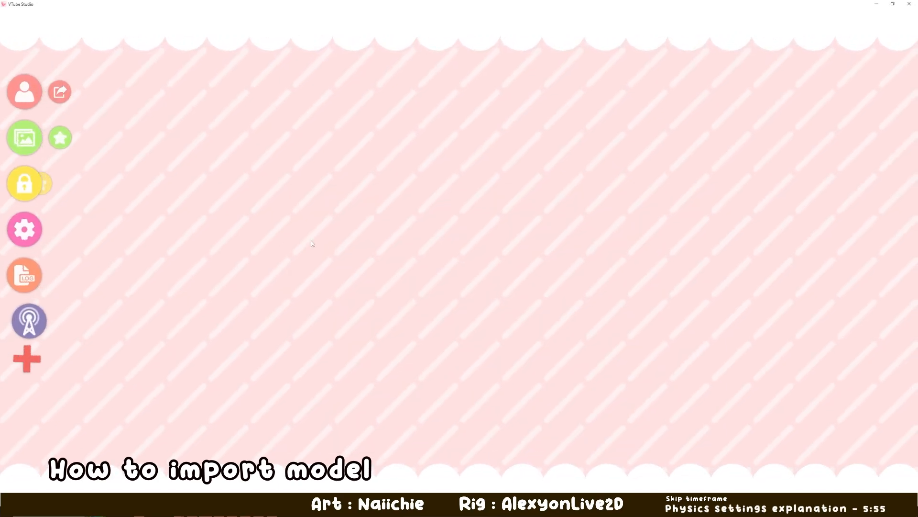
{"action": "left_click", "coordinate": [28, 235]}
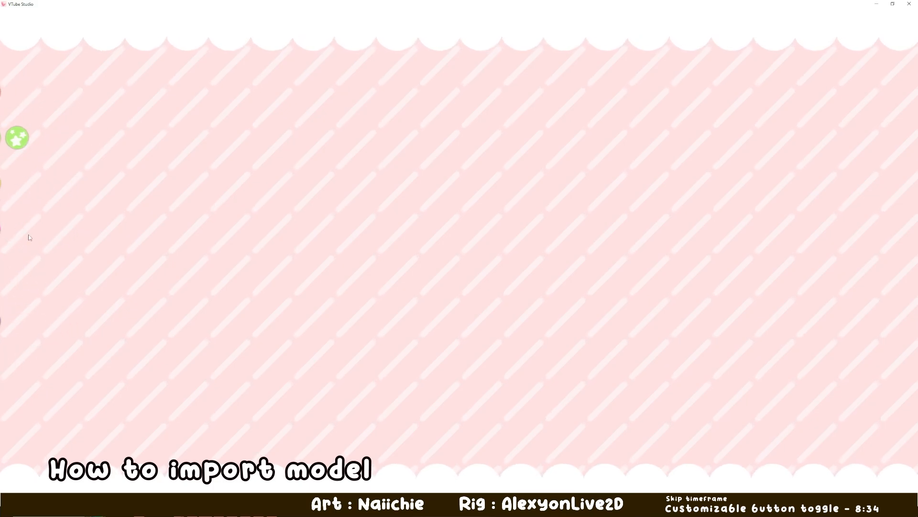
{"action": "double_click", "coordinate": [15, 236]}
{"action": "left_click", "coordinate": [15, 235]}
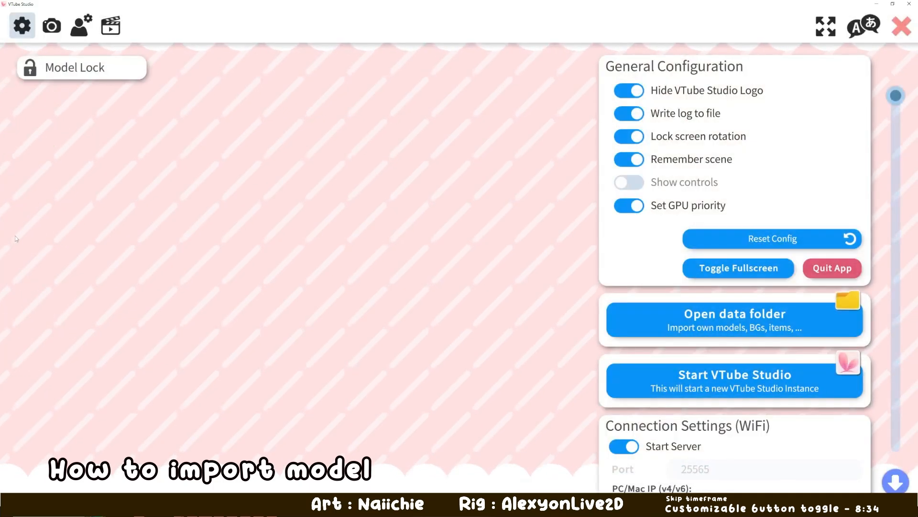
{"action": "left_click", "coordinate": [717, 324]}
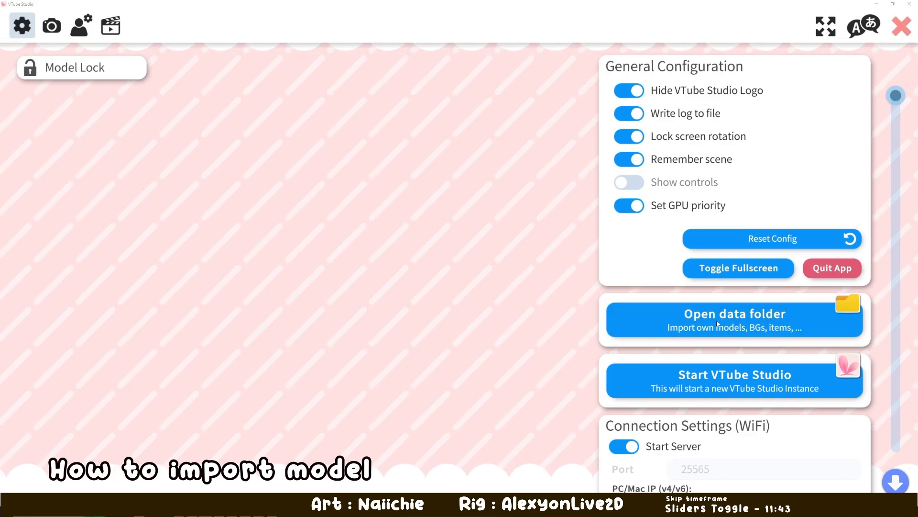
{"action": "left_click_drag", "start_coordinate": [419, 206], "coordinate": [182, 153]}
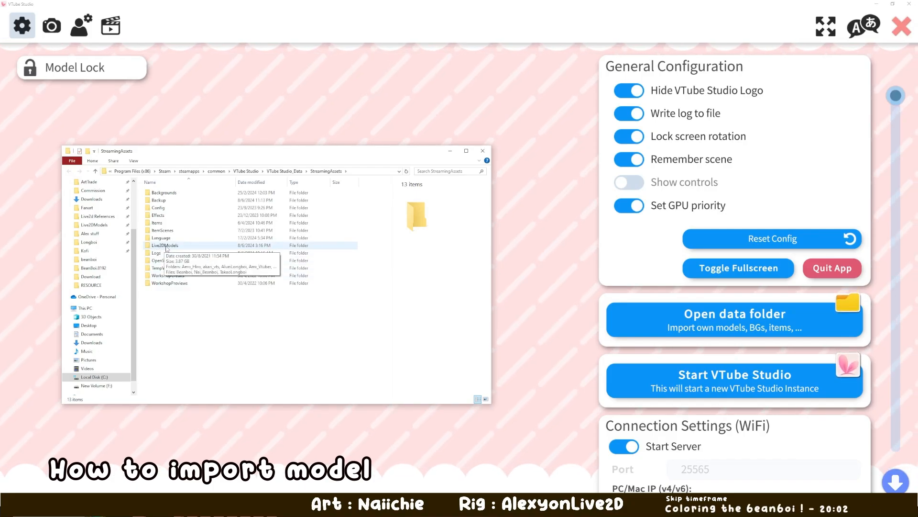
- Copy the Beanboi folder from the downloaded archive into the Live2DModels folder, and close the file windows and settings
{"action": "left_click", "coordinate": [139, 508]}
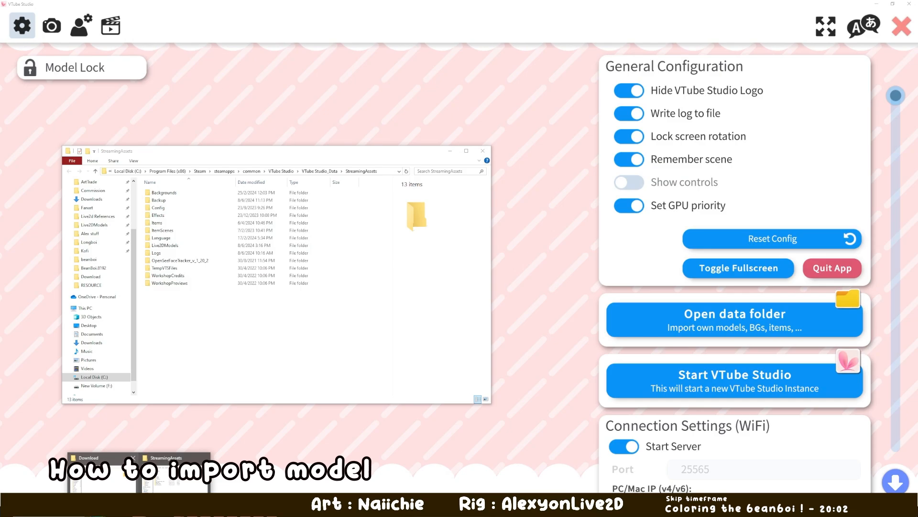
{"action": "left_click", "coordinate": [176, 473]}
{"action": "double_click", "coordinate": [378, 238]}
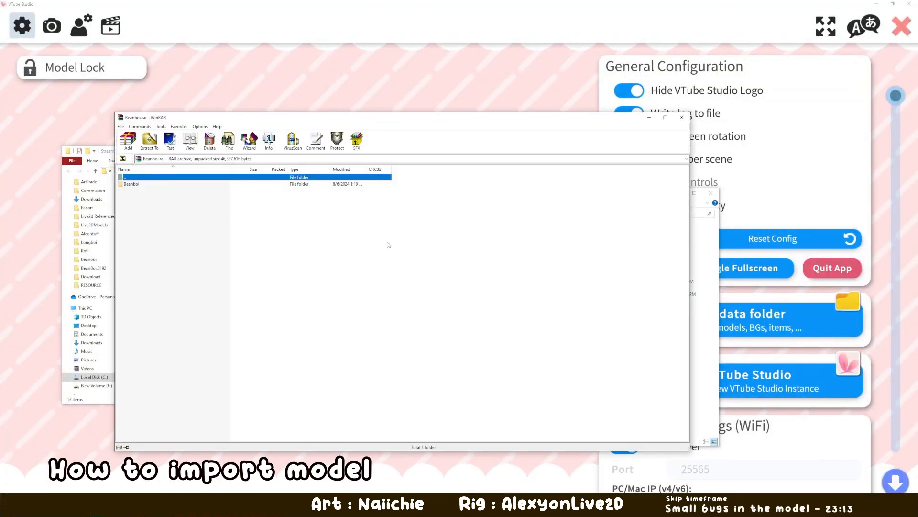
{"action": "left_click_drag", "start_coordinate": [316, 125], "coordinate": [452, 155]}
{"action": "left_click_drag", "start_coordinate": [275, 217], "coordinate": [167, 247]}
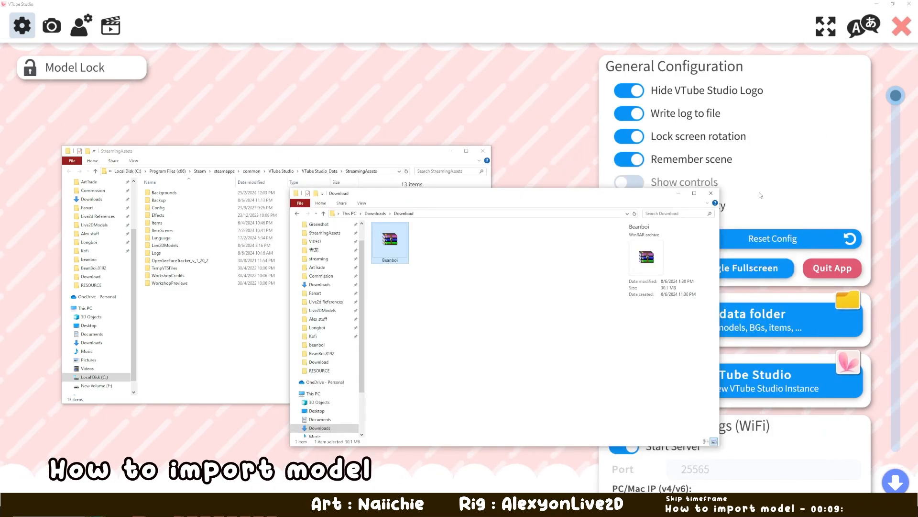
{"action": "left_click", "coordinate": [710, 193]}
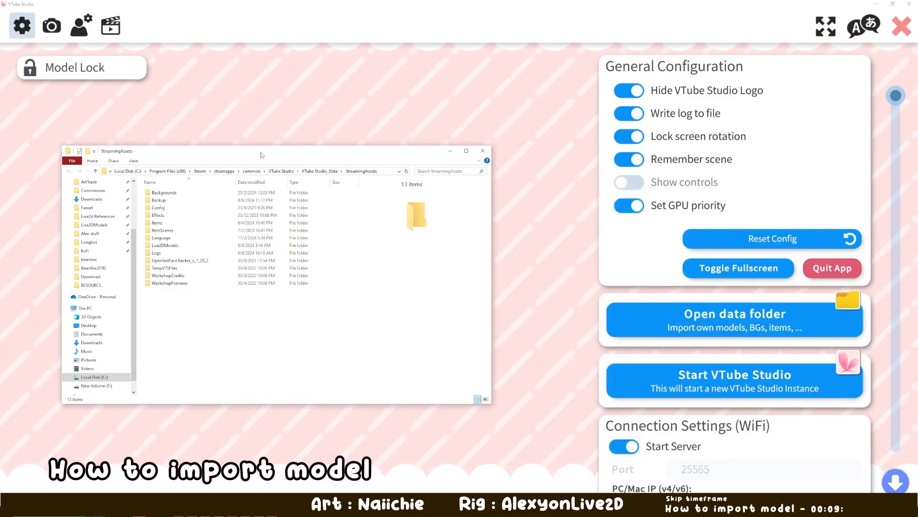
{"action": "left_click", "coordinate": [483, 150]}
{"action": "left_click", "coordinate": [903, 27]}
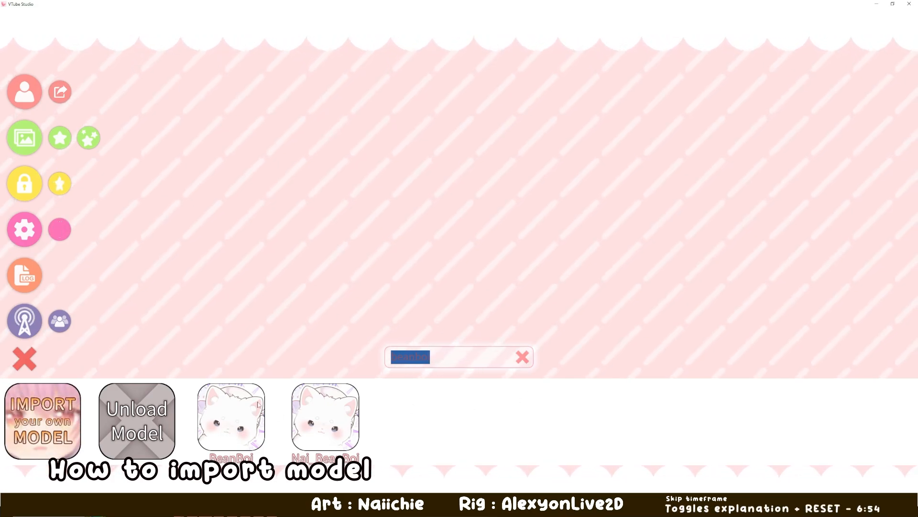
- Load the BeanBoi model, enlarge it and reposition it in the scene
{"action": "left_click", "coordinate": [248, 429]}
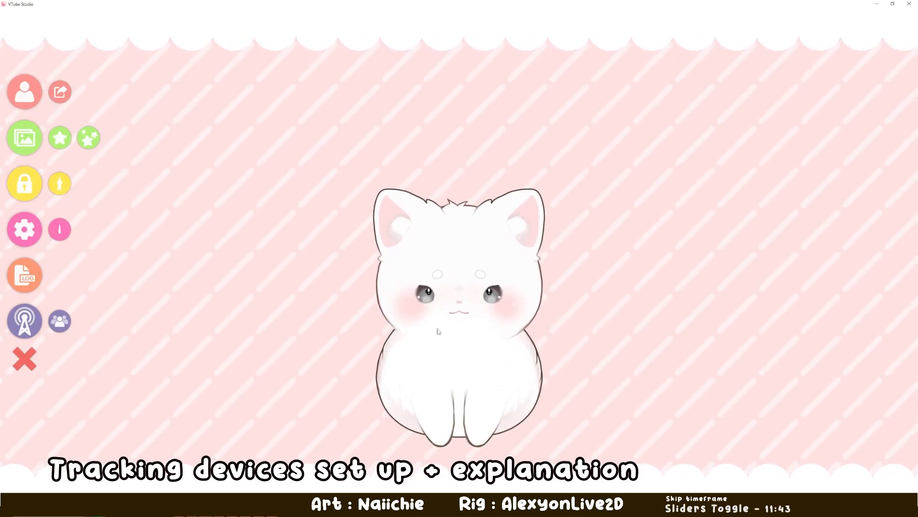
{"action": "scroll", "coordinate": [444, 338], "scroll_direction": "up", "scroll_amount": 5}
{"action": "mouse_move", "coordinate": [480, 335]}
{"action": "left_mouse_down"}
{"action": "mouse_move", "coordinate": [391, 342]}
{"action": "mouse_move", "coordinate": [491, 337]}
{"action": "left_mouse_up"}
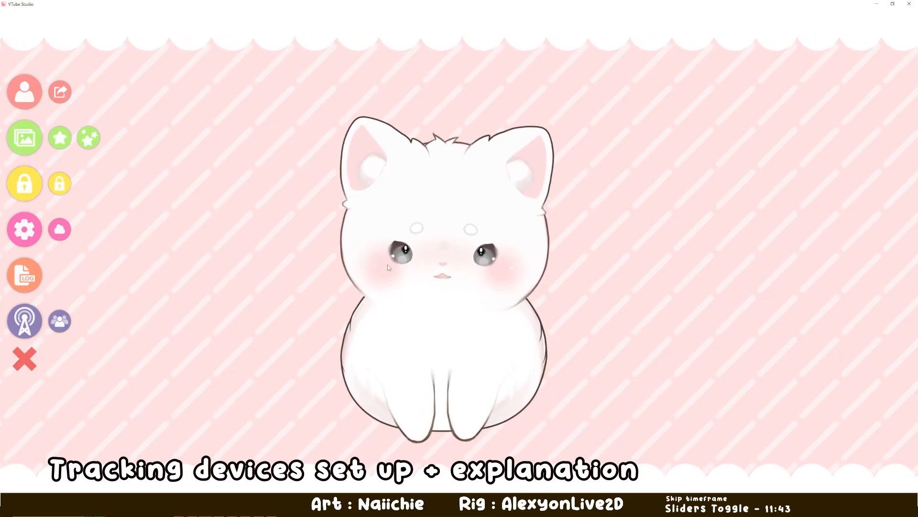
- Review the WiFi connection, USB, microphone and lipsync sections of the general settings
{"action": "left_click", "coordinate": [27, 233]}
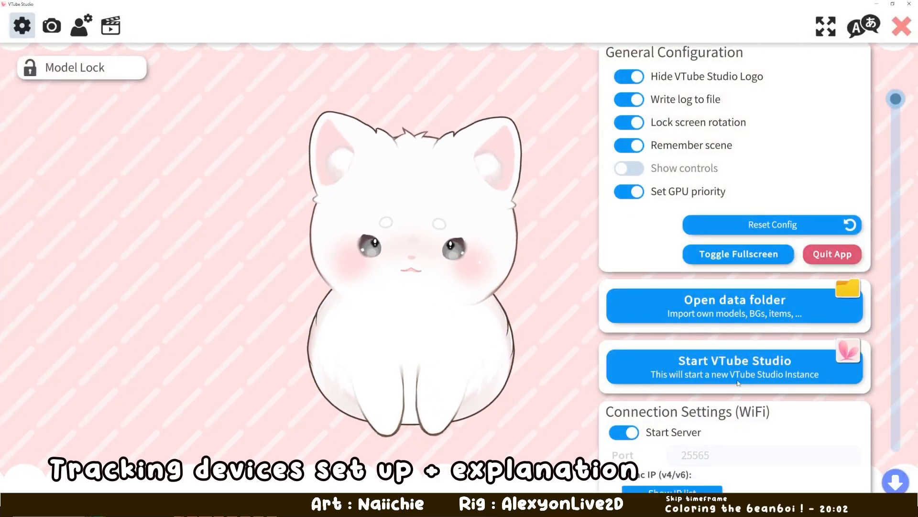
{"action": "mouse_move", "coordinate": [737, 383]}
{"action": "left_mouse_down"}
{"action": "mouse_move", "coordinate": [748, 244]}
{"action": "mouse_move", "coordinate": [747, 373]}
{"action": "left_mouse_up"}
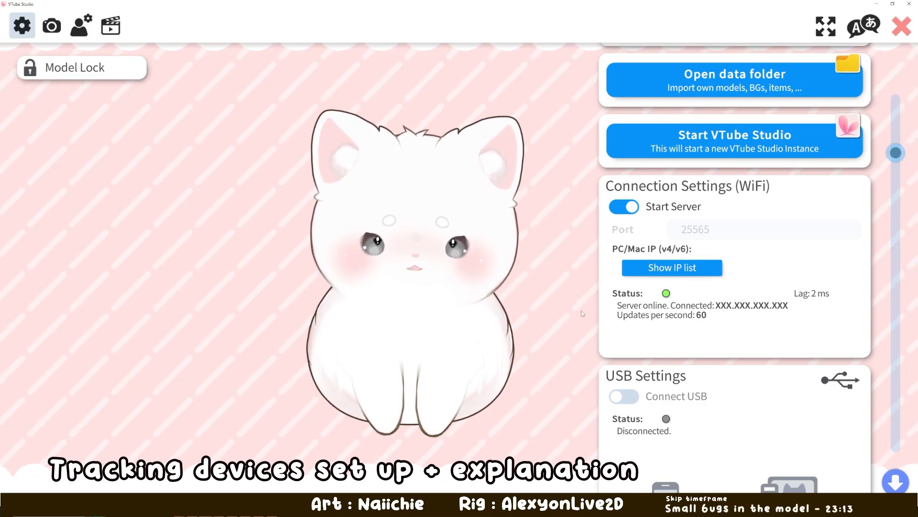
{"action": "scroll", "coordinate": [706, 322], "scroll_direction": "down", "scroll_amount": 3}
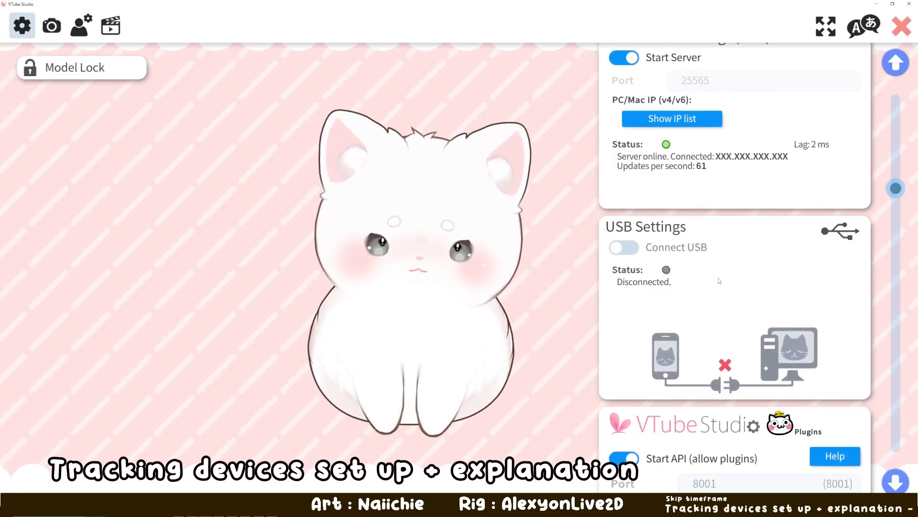
{"action": "scroll", "coordinate": [717, 278], "scroll_direction": "down", "scroll_amount": 2}
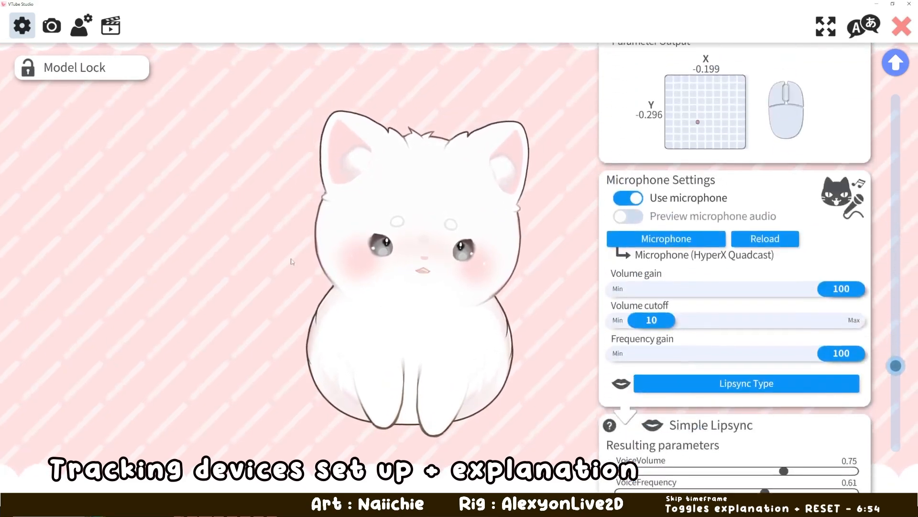
{"action": "scroll", "coordinate": [736, 287], "scroll_direction": "down", "scroll_amount": 5}
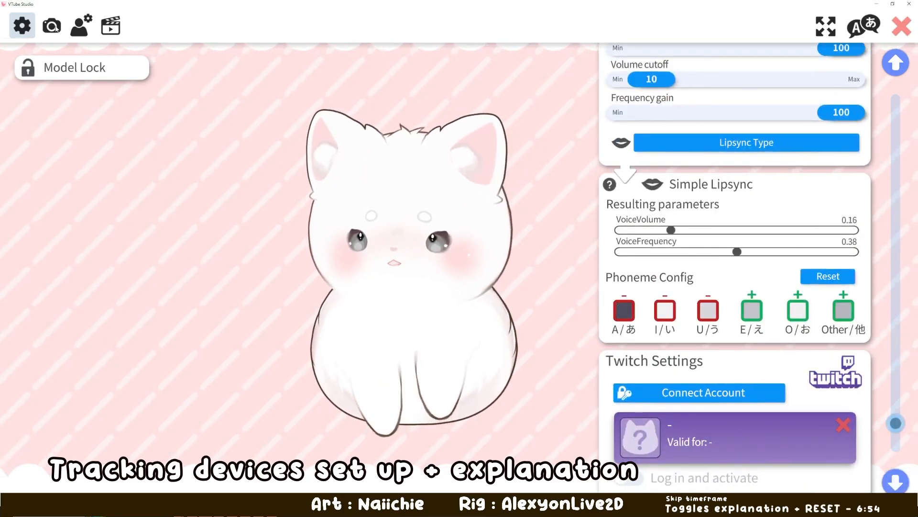
- Open the camera settings and move the model clear of the webcam preview
{"action": "left_click", "coordinate": [52, 26]}
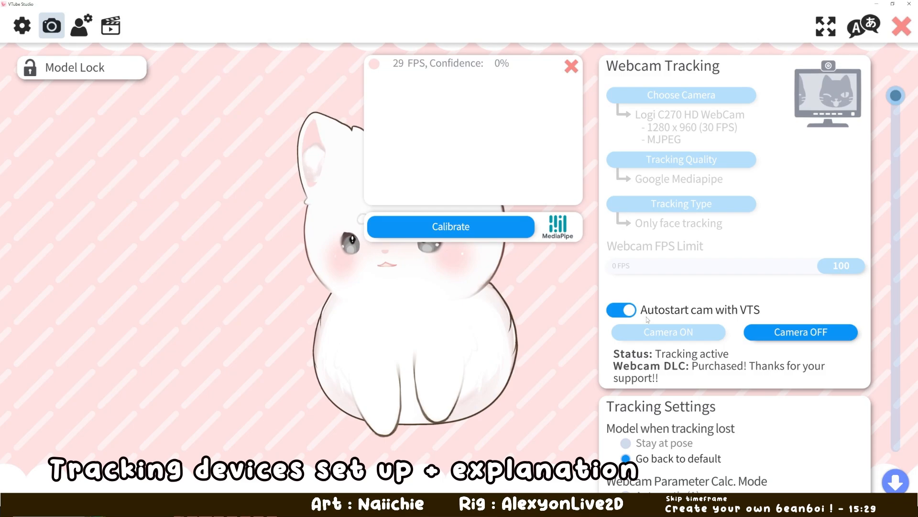
{"action": "left_click_drag", "start_coordinate": [456, 361], "coordinate": [291, 371]}
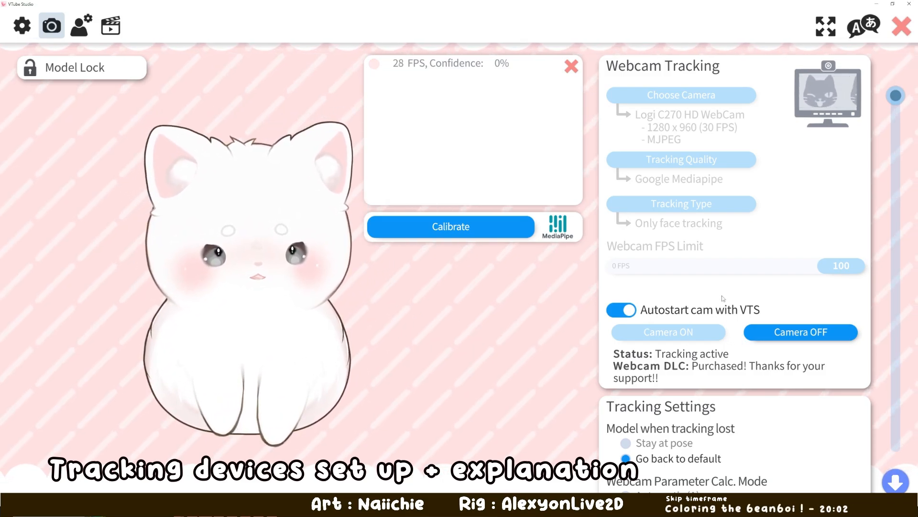
- Examine the webcam tracking options, the sensitivity sliders and the Tobii eye tracker settings
{"action": "scroll", "coordinate": [765, 287], "scroll_direction": "down", "scroll_amount": 5}
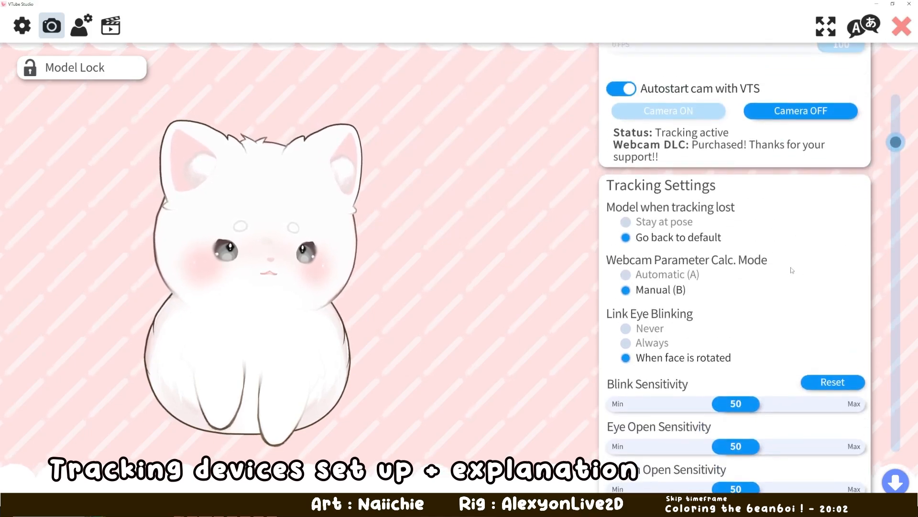
{"action": "scroll", "coordinate": [793, 270], "scroll_direction": "up", "scroll_amount": 1}
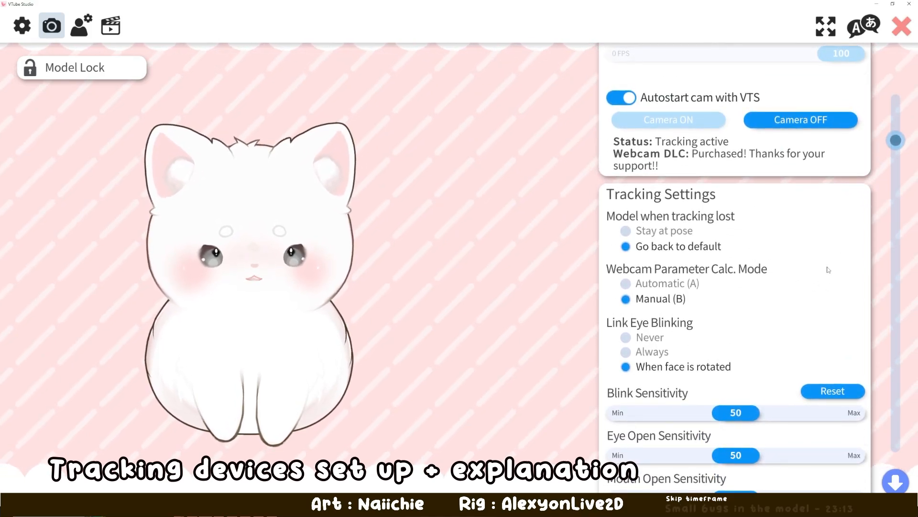
{"action": "scroll", "coordinate": [808, 306], "scroll_direction": "up", "scroll_amount": 2}
{"action": "scroll", "coordinate": [799, 335], "scroll_direction": "down", "scroll_amount": 8}
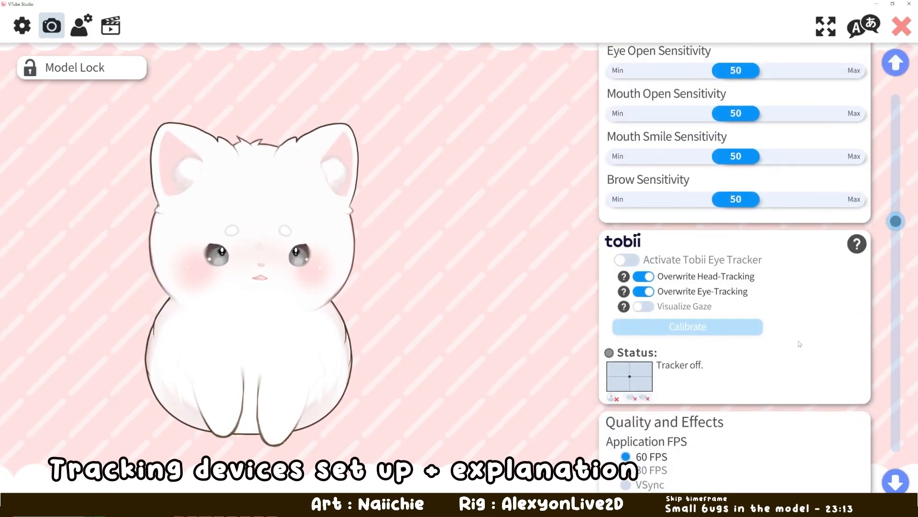
{"action": "scroll", "coordinate": [800, 335], "scroll_direction": "down", "scroll_amount": 2}
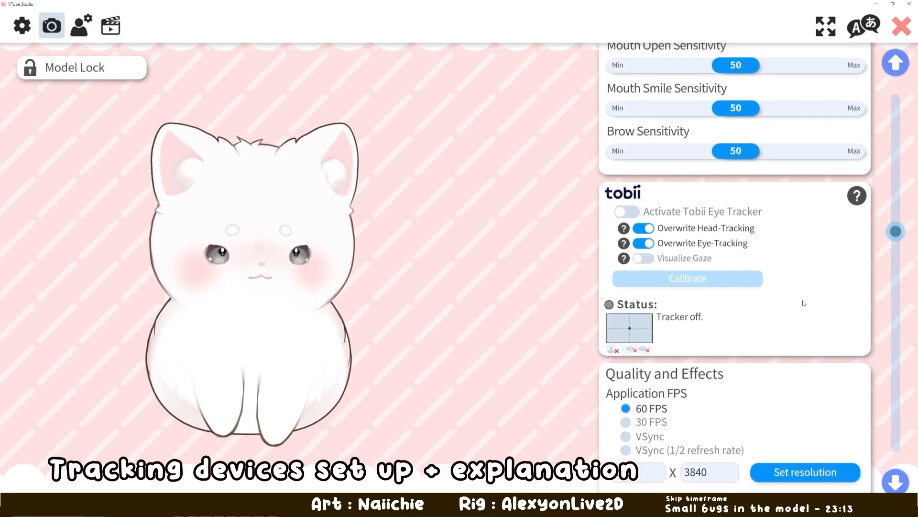
{"action": "scroll", "coordinate": [803, 303], "scroll_direction": "down", "scroll_amount": 3}
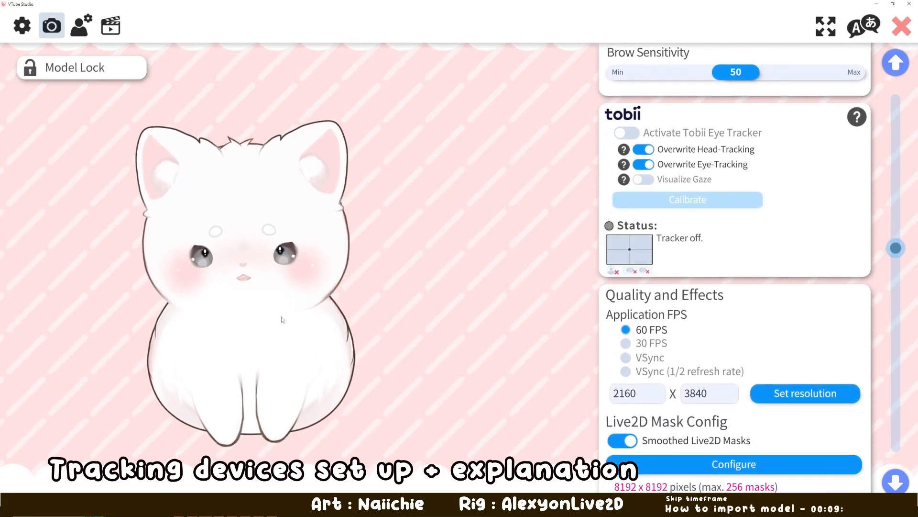
{"action": "scroll", "coordinate": [781, 249], "scroll_direction": "down", "scroll_amount": 4}
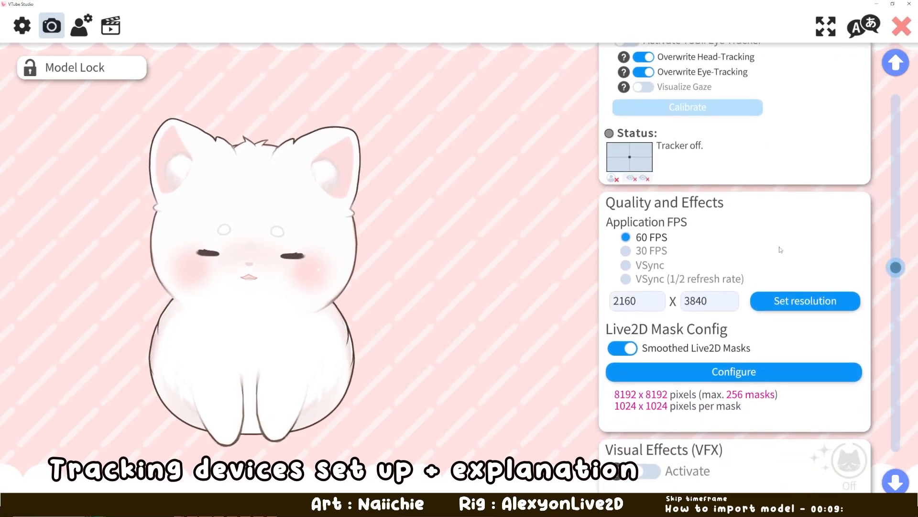
{"action": "scroll", "coordinate": [779, 239], "scroll_direction": "down", "scroll_amount": 2}
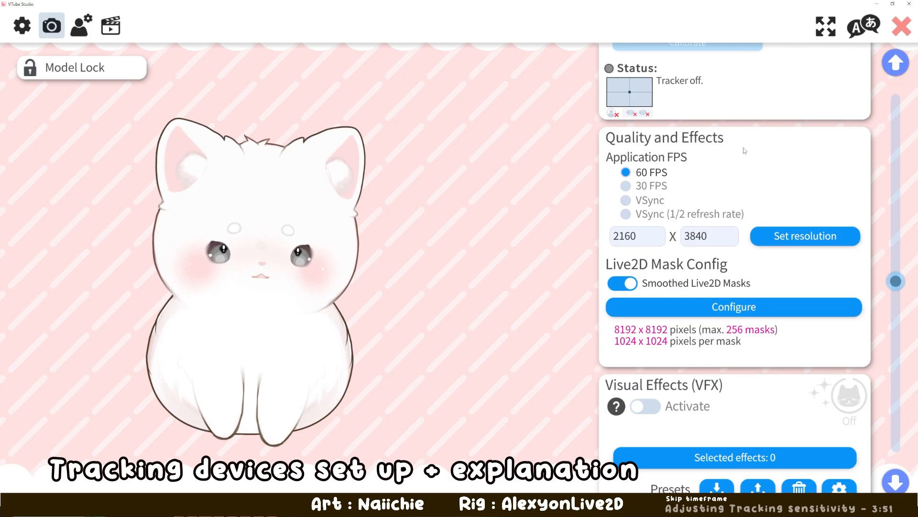
- Examine the quality, Live2D mask, visual effects, display lighting, virtual webcam, Spout2, NDI and animation recording settings
{"action": "scroll", "coordinate": [744, 150], "scroll_direction": "down", "scroll_amount": 1}
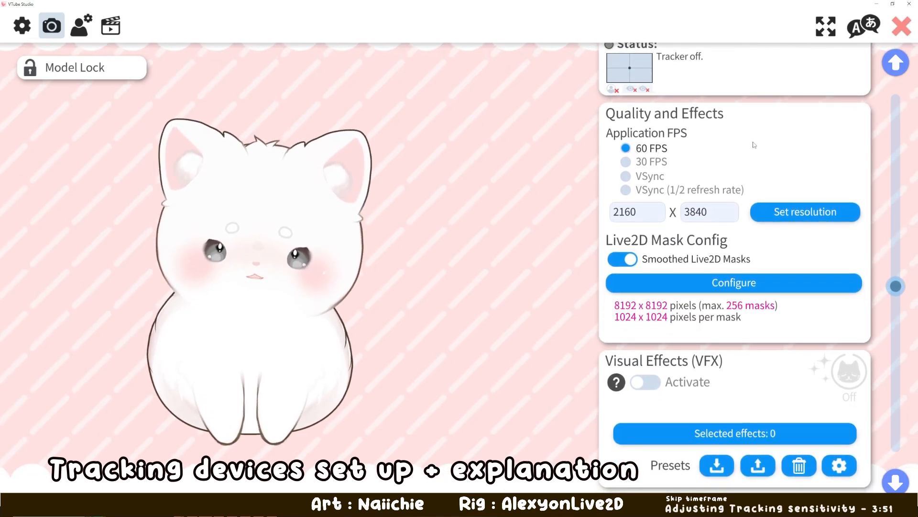
{"action": "scroll", "coordinate": [756, 144], "scroll_direction": "down", "scroll_amount": 2}
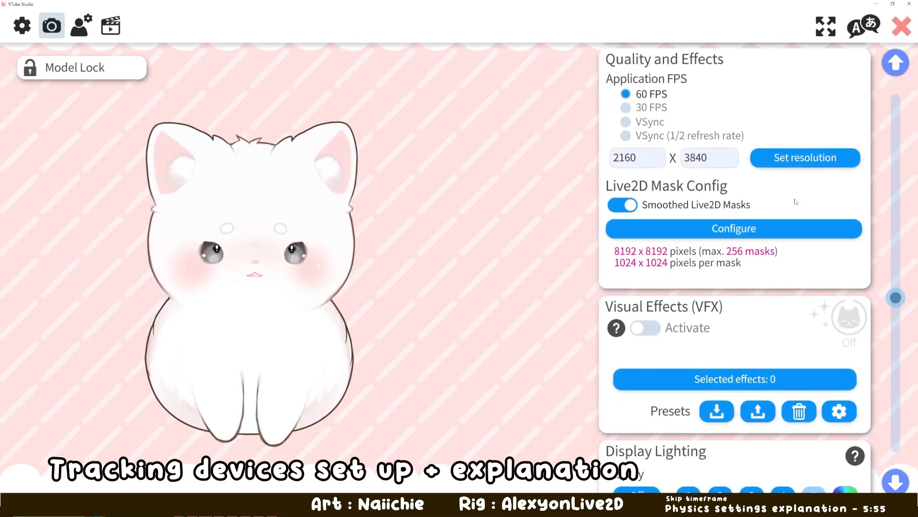
{"action": "scroll", "coordinate": [766, 197], "scroll_direction": "down", "scroll_amount": 1}
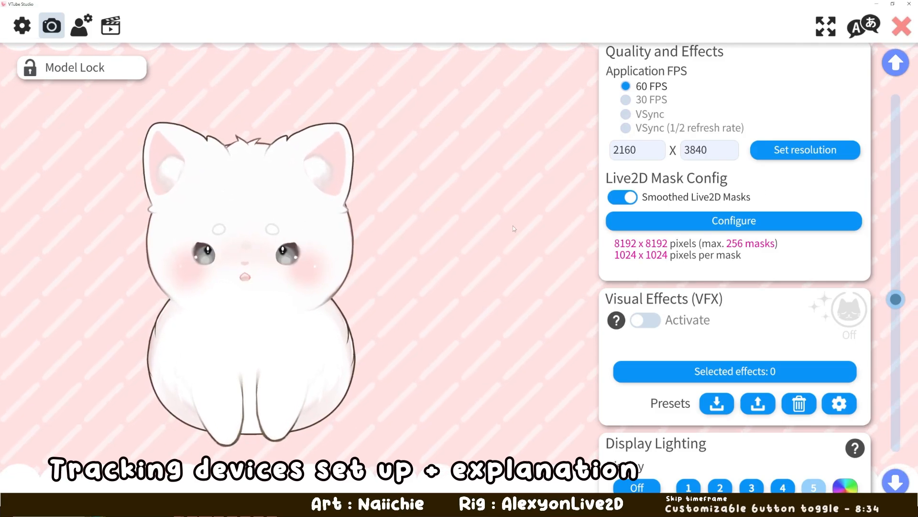
{"action": "scroll", "coordinate": [787, 217], "scroll_direction": "down", "scroll_amount": 3}
{"action": "scroll", "coordinate": [786, 218], "scroll_direction": "down", "scroll_amount": 2}
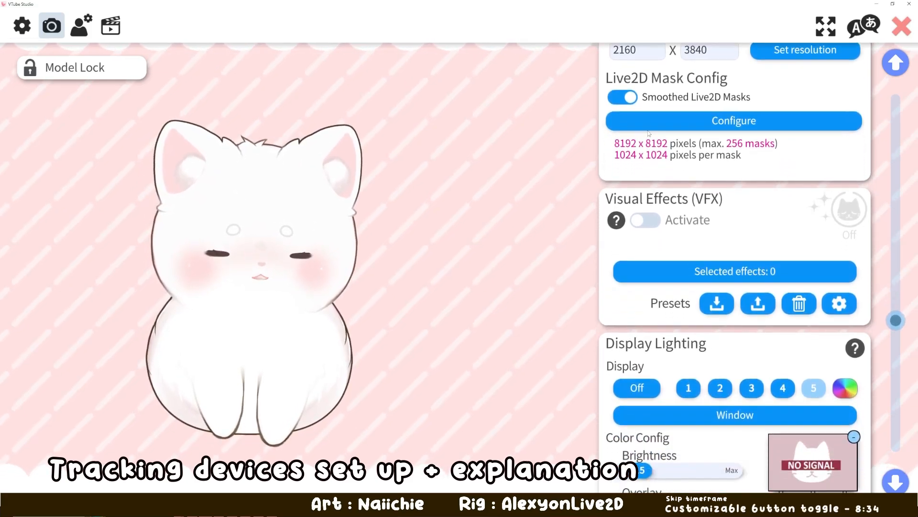
{"action": "scroll", "coordinate": [662, 165], "scroll_direction": "up", "scroll_amount": 3}
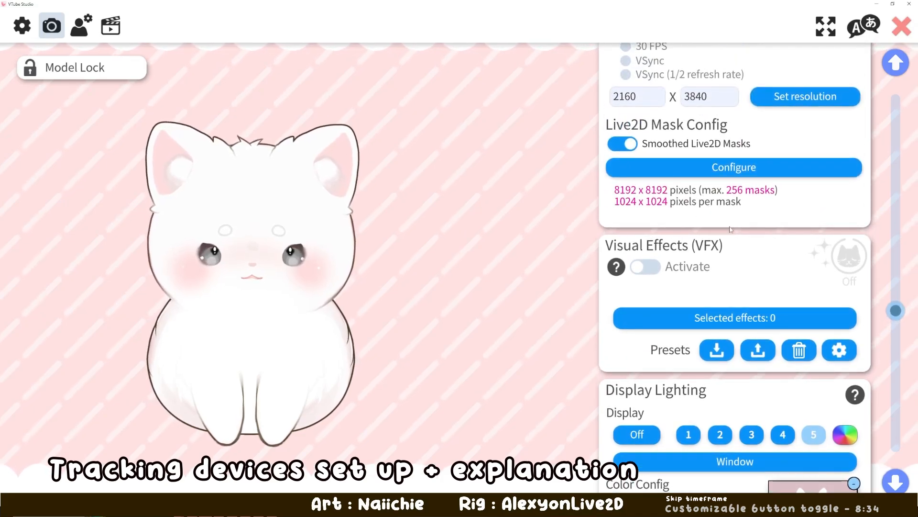
{"action": "scroll", "coordinate": [735, 224], "scroll_direction": "down", "scroll_amount": 2}
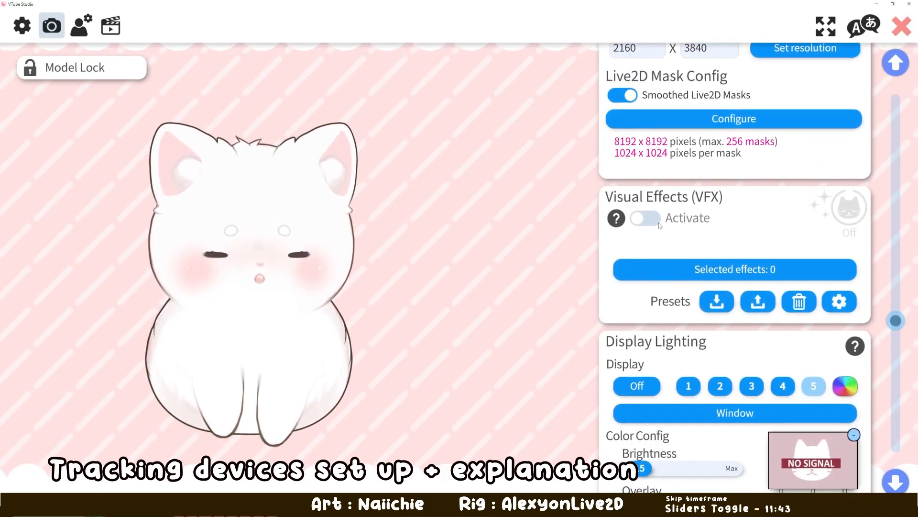
{"action": "scroll", "coordinate": [771, 242], "scroll_direction": "down", "scroll_amount": 10}
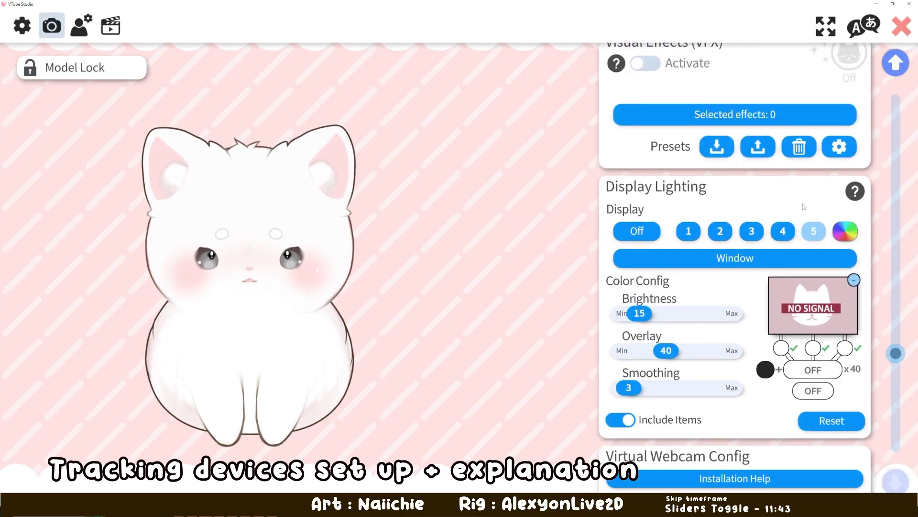
{"action": "scroll", "coordinate": [754, 280], "scroll_direction": "up", "scroll_amount": 11}
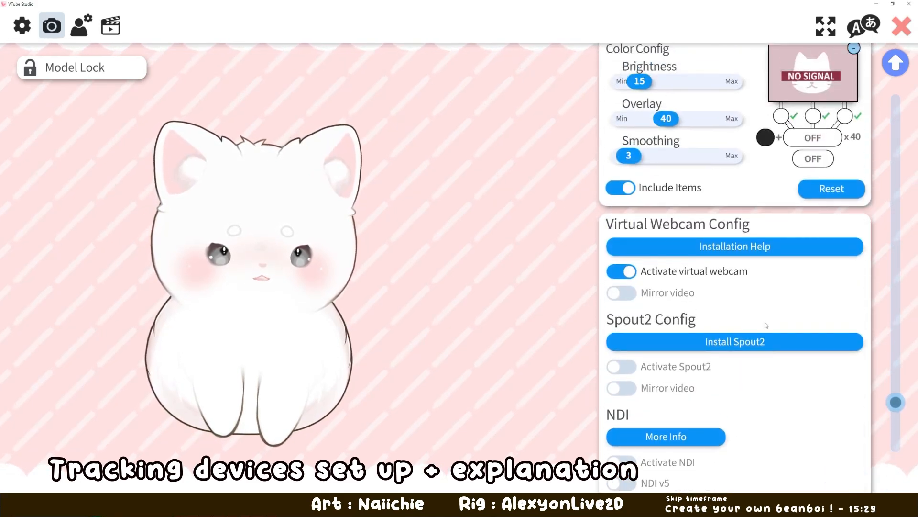
{"action": "scroll", "coordinate": [769, 238], "scroll_direction": "down", "scroll_amount": 6}
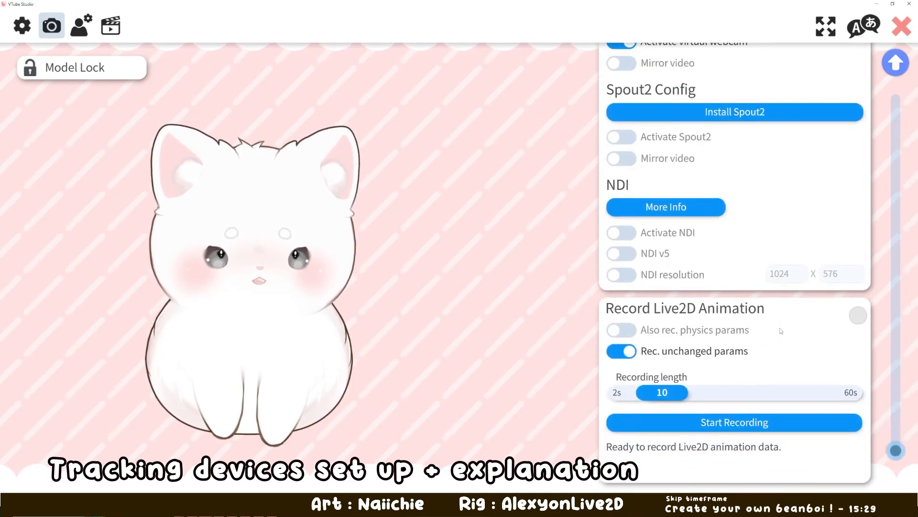
- Open the model settings and filter the parameters to the folder "Adjustable Setting for other devices"
{"action": "scroll", "coordinate": [694, 272], "scroll_direction": "up", "scroll_amount": 7}
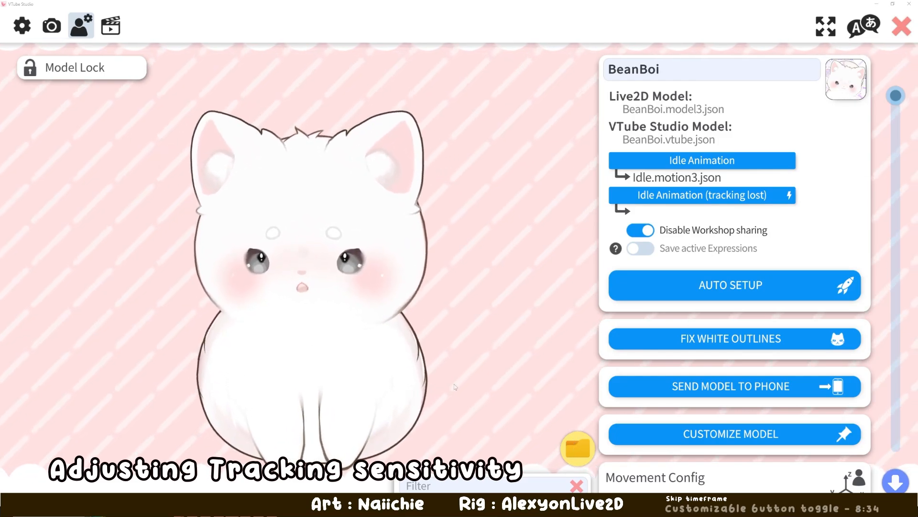
{"action": "left_click", "coordinate": [578, 453]}
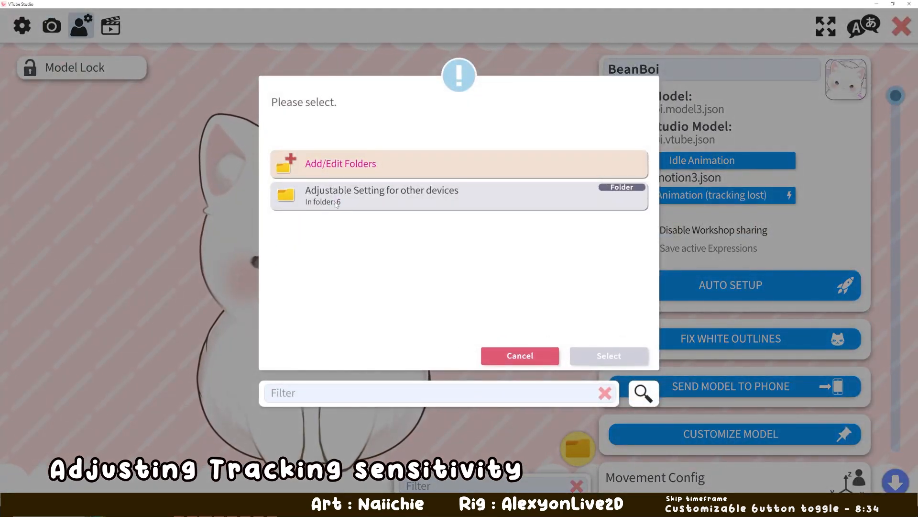
{"action": "double_click", "coordinate": [354, 200]}
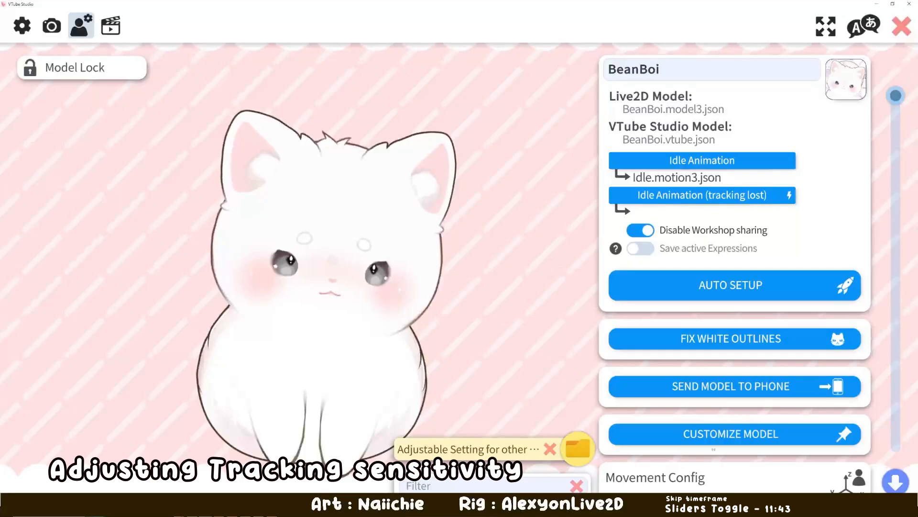
{"action": "scroll", "coordinate": [713, 449], "scroll_direction": "down", "scroll_amount": 12}
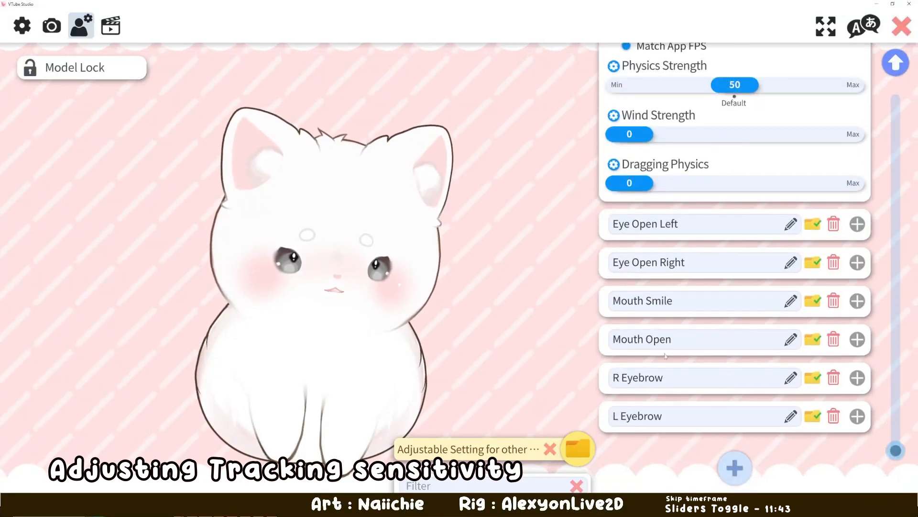
- Set the upper input value of the Eye Open Left parameter to 1 and collapse its settings
{"action": "left_click", "coordinate": [860, 226]}
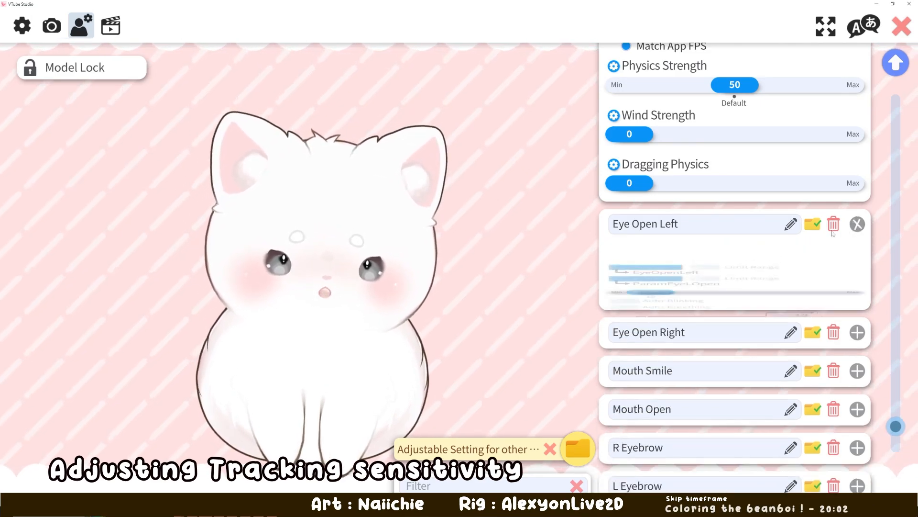
{"action": "scroll", "coordinate": [731, 356], "scroll_direction": "down", "scroll_amount": 1}
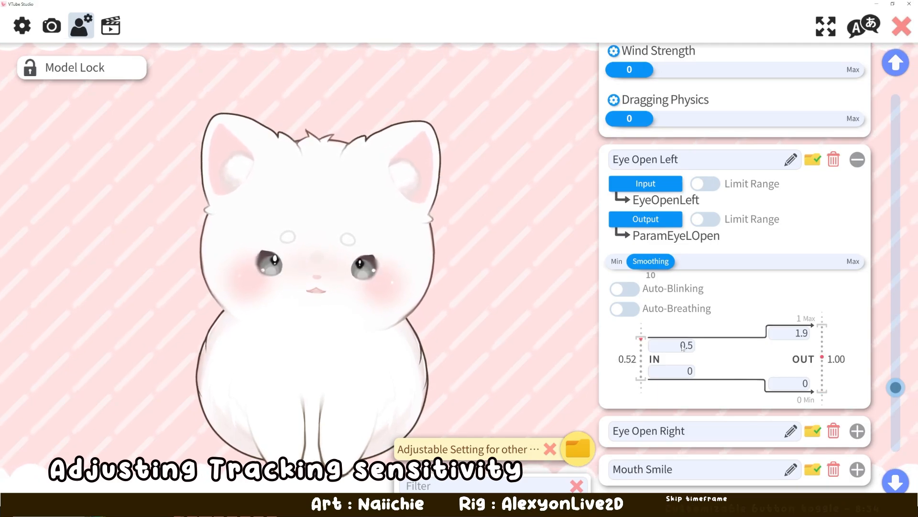
{"action": "left_click", "coordinate": [685, 346]}
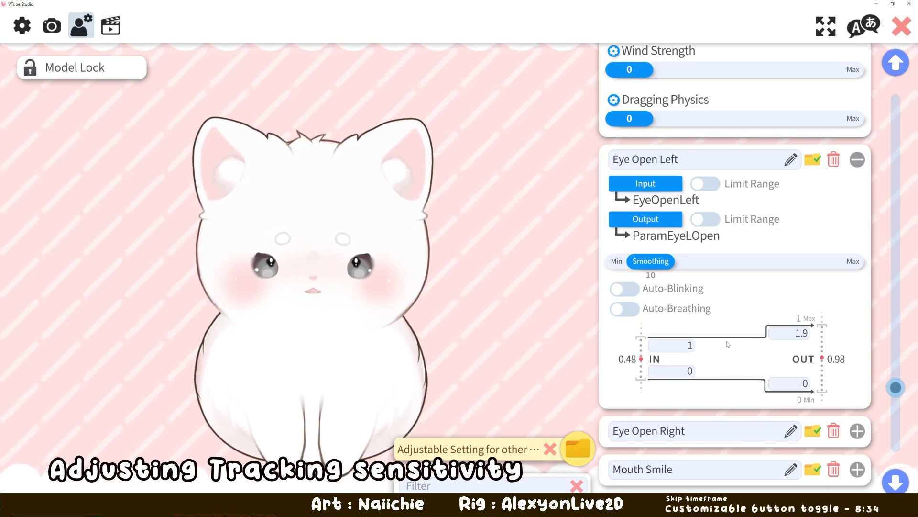
{"action": "left_click", "coordinate": [857, 165]}
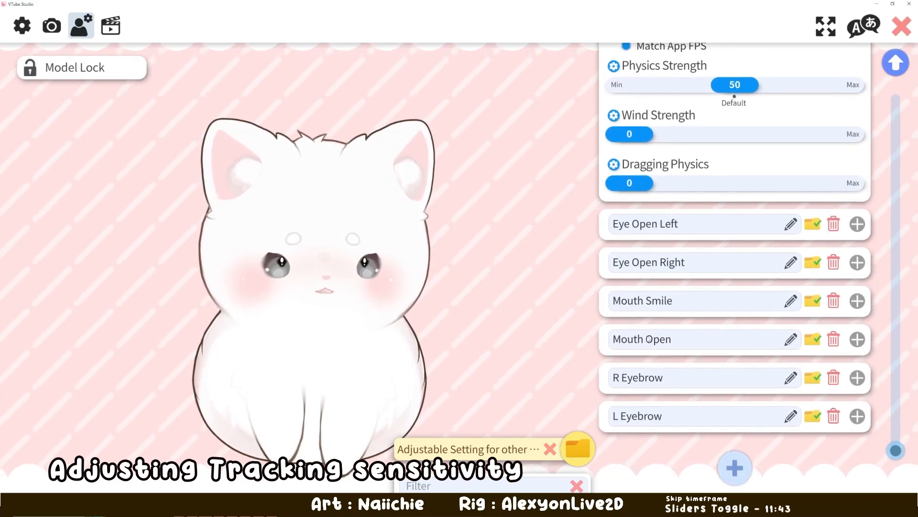
- Look over the input and output settings of the R Eyebrow parameter and collapse it again
{"action": "left_click", "coordinate": [857, 377]}
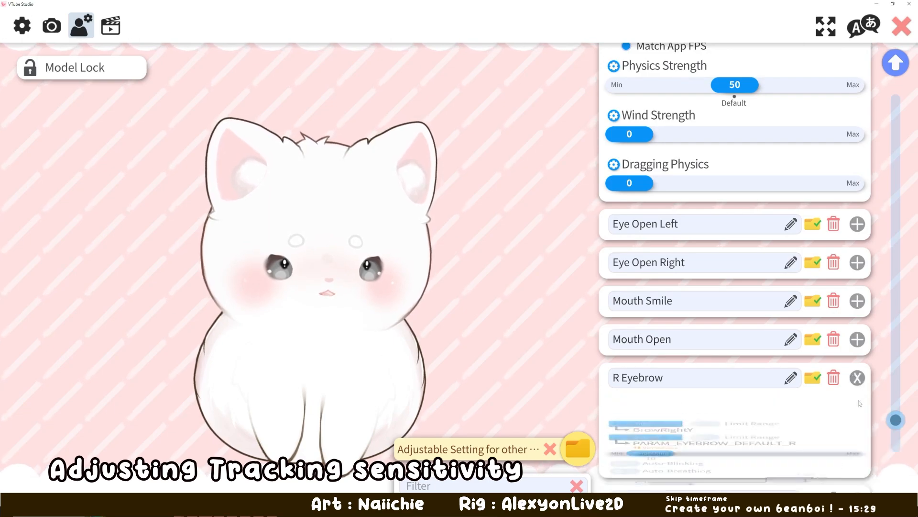
{"action": "scroll", "coordinate": [860, 334], "scroll_direction": "down", "scroll_amount": 2}
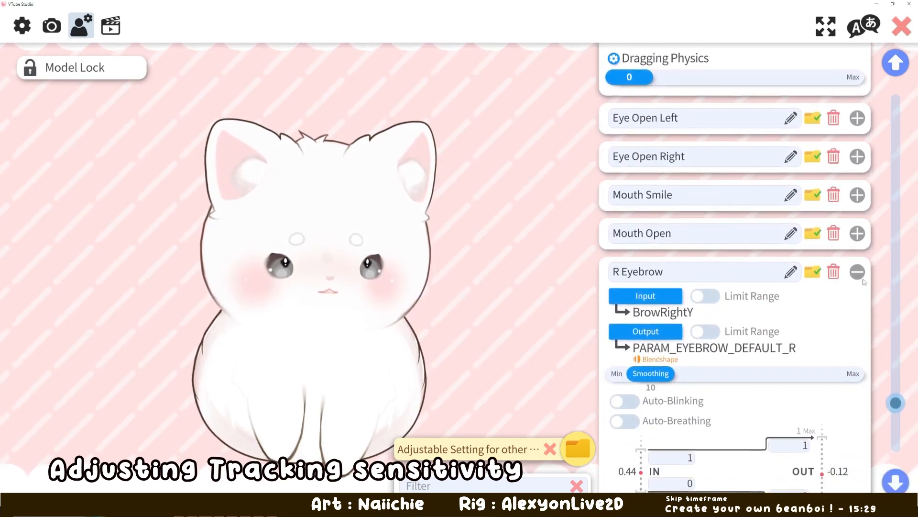
{"action": "left_click", "coordinate": [857, 275]}
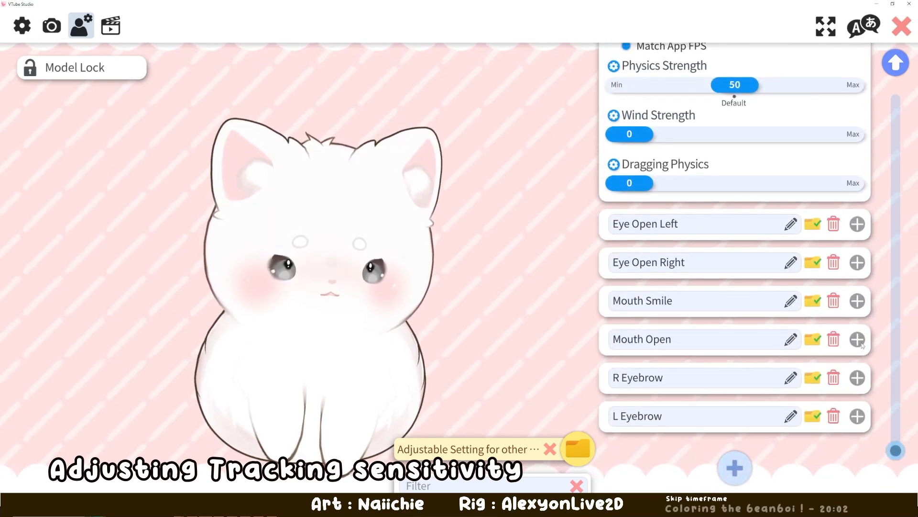
- Set the upper input value of the Mouth Open parameter to 0.6
{"action": "left_click", "coordinate": [857, 339]}
{"action": "scroll", "coordinate": [733, 388], "scroll_direction": "down", "scroll_amount": 3}
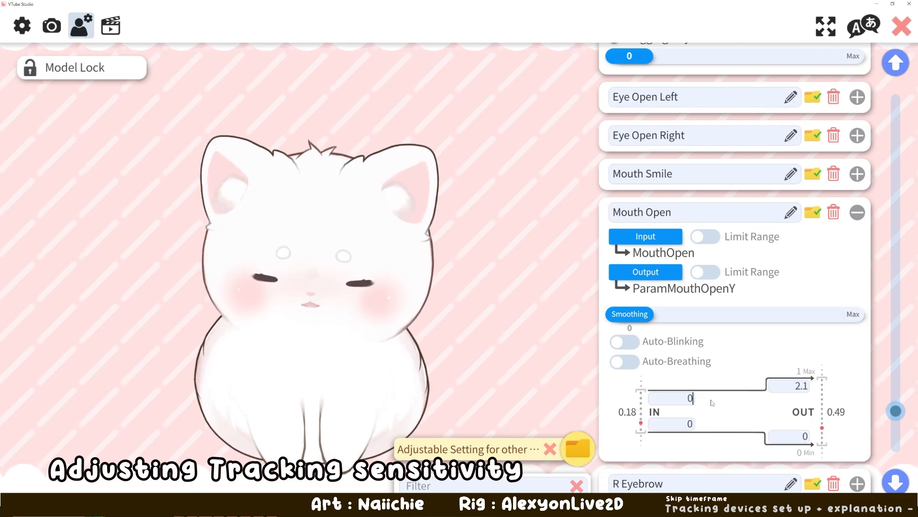
{"action": "type", "text": ".6"}
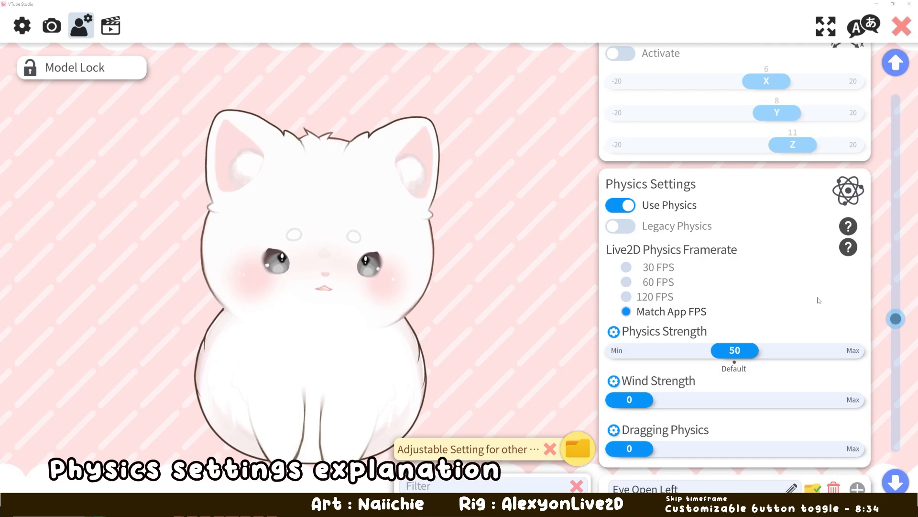
- Examine the physics settings, including Use Physics, Legacy Physics, the physics framerate and the Physics Strength slider
{"action": "scroll", "coordinate": [789, 306], "scroll_direction": "down", "scroll_amount": 1}
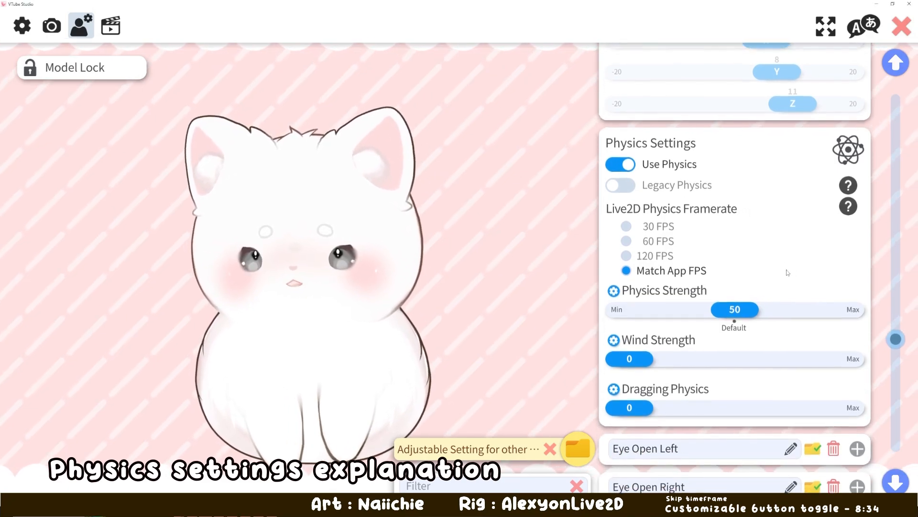
{"action": "scroll", "coordinate": [779, 211], "scroll_direction": "up", "scroll_amount": 1}
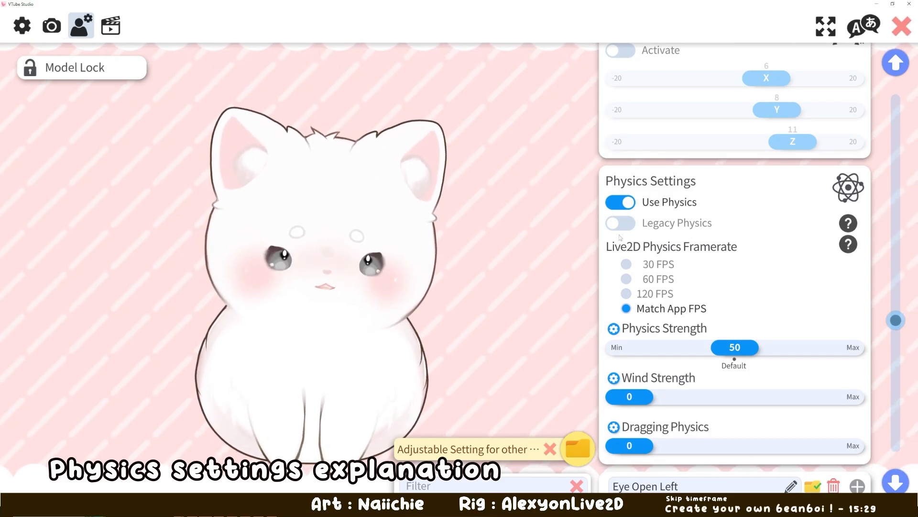
{"action": "scroll", "coordinate": [779, 282], "scroll_direction": "down", "scroll_amount": 1}
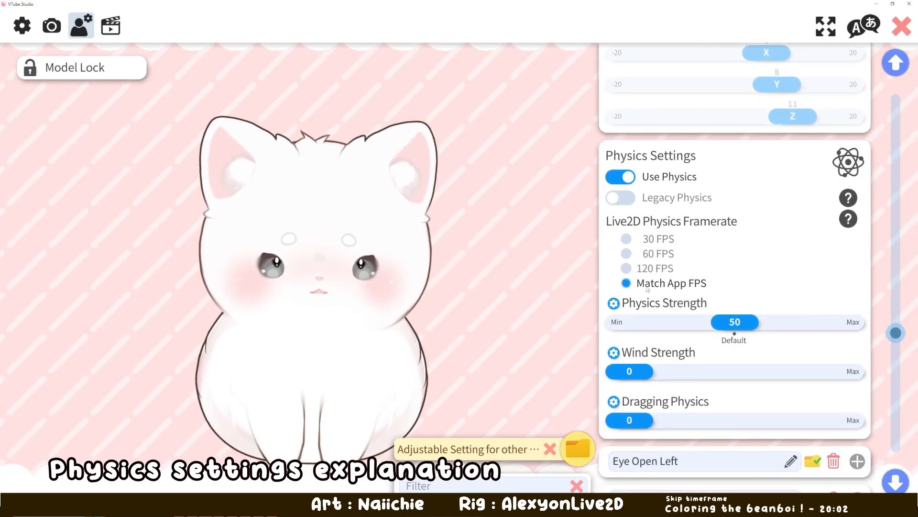
{"action": "scroll", "coordinate": [730, 288], "scroll_direction": "down", "scroll_amount": 1}
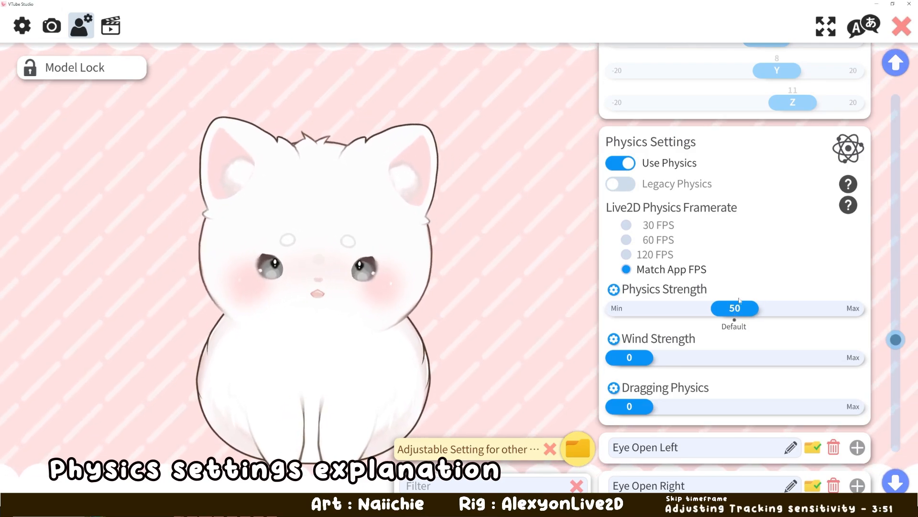
{"action": "mouse_move", "coordinate": [735, 315]}
{"action": "left_mouse_down"}
{"action": "mouse_move", "coordinate": [723, 316]}
{"action": "mouse_move", "coordinate": [753, 315]}
{"action": "mouse_move", "coordinate": [739, 315]}
{"action": "left_mouse_up"}
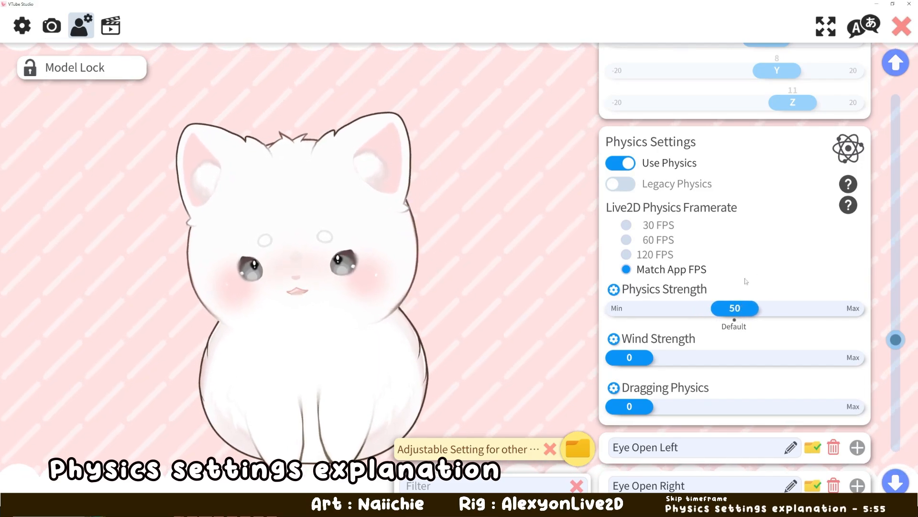
{"action": "scroll", "coordinate": [792, 261], "scroll_direction": "down", "scroll_amount": 1}
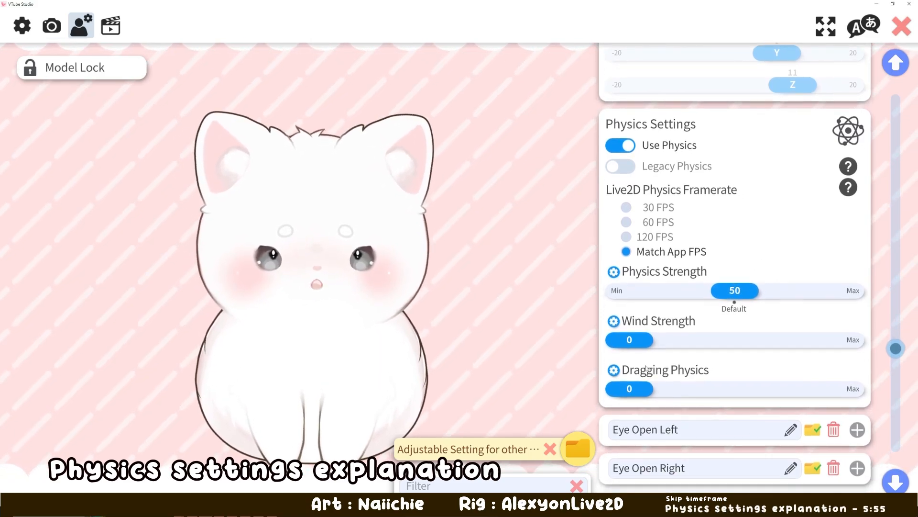
- Try Wind Strength at 16 and Dragging Physics at 23 while moving the model, and return both sliders to 0
{"action": "left_click", "coordinate": [668, 349]}
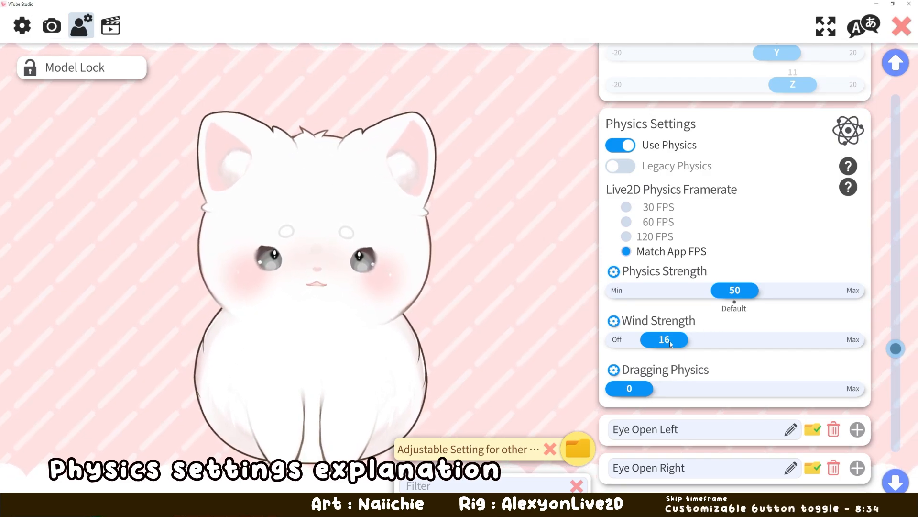
{"action": "left_click_drag", "start_coordinate": [665, 339], "coordinate": [622, 339]}
{"action": "left_click_drag", "start_coordinate": [629, 387], "coordinate": [683, 394]}
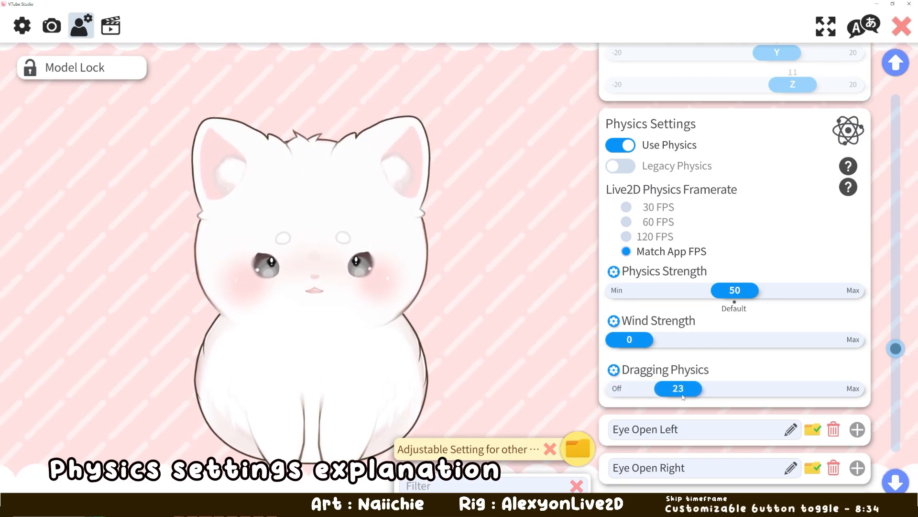
{"action": "left_click_drag", "start_coordinate": [299, 276], "coordinate": [232, 289]}
{"action": "left_click_drag", "start_coordinate": [634, 392], "coordinate": [618, 390]}
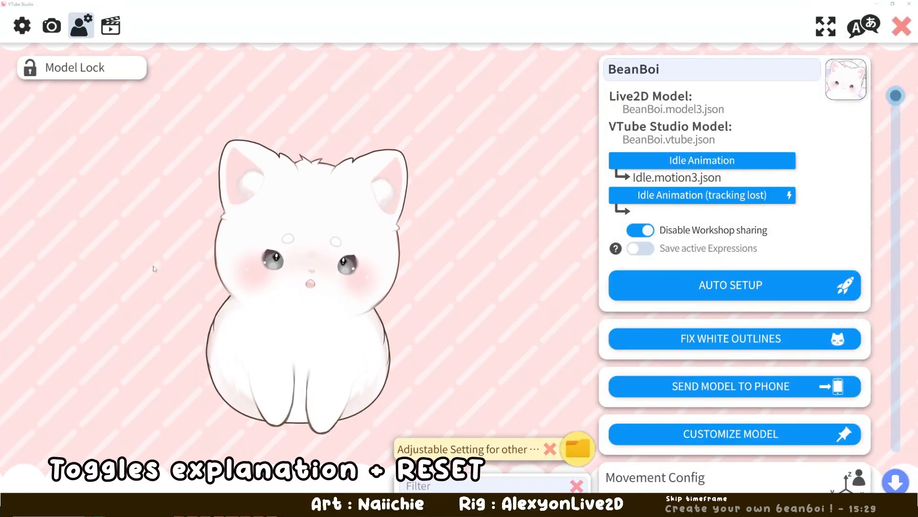
- Open the hotkey settings and examine the hotkey action and key combination of the RESET hotkey
{"action": "left_click", "coordinate": [115, 27]}
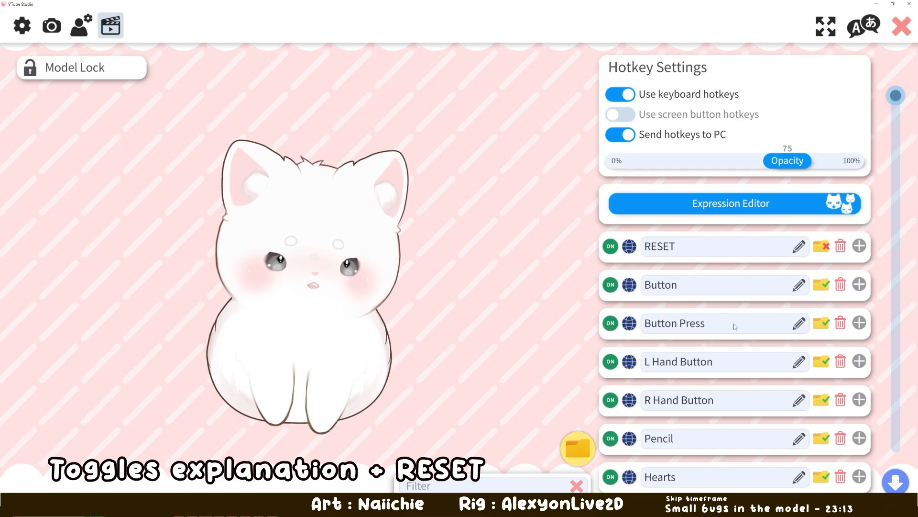
{"action": "mouse_move", "coordinate": [901, 94]}
{"action": "left_mouse_down"}
{"action": "mouse_move", "coordinate": [891, 240]}
{"action": "mouse_move", "coordinate": [896, 442]}
{"action": "mouse_move", "coordinate": [910, 102]}
{"action": "left_mouse_up"}
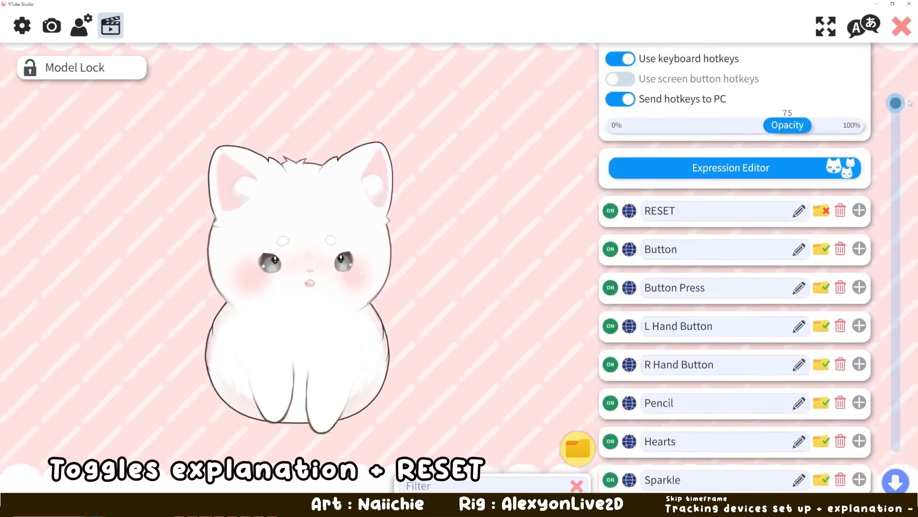
{"action": "left_click", "coordinate": [860, 210]}
{"action": "scroll", "coordinate": [700, 279], "scroll_direction": "down", "scroll_amount": 2}
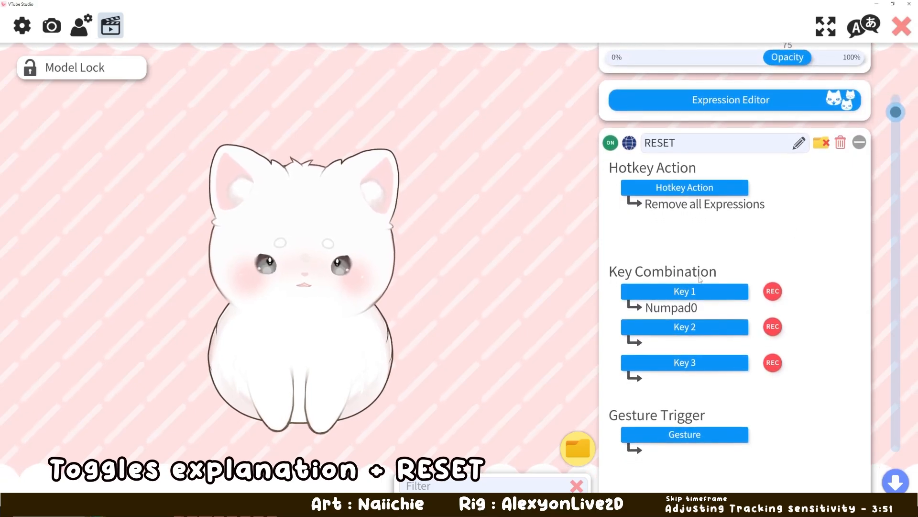
{"action": "scroll", "coordinate": [832, 213], "scroll_direction": "up", "scroll_amount": 2}
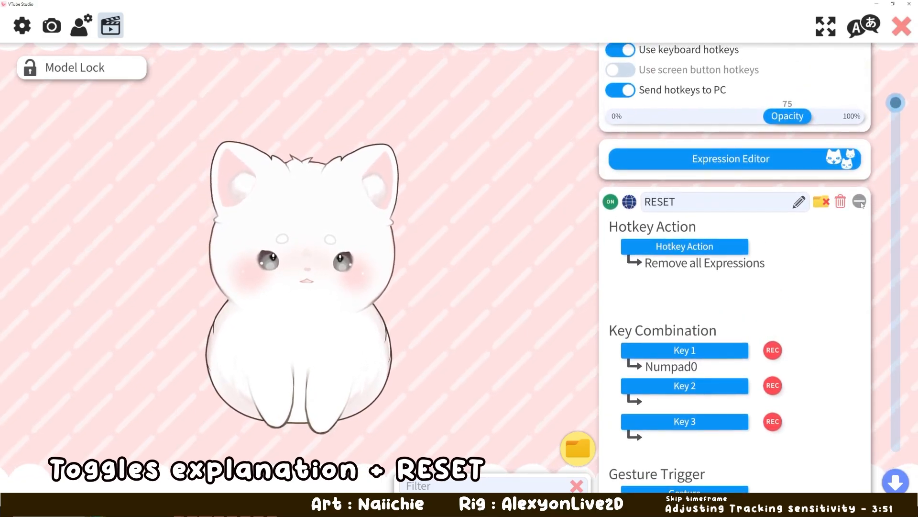
{"action": "left_click", "coordinate": [860, 203]}
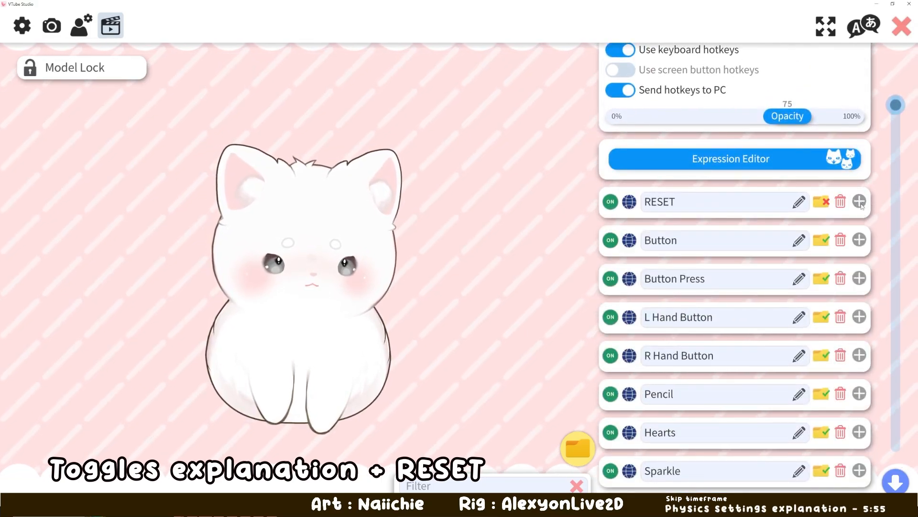
{"action": "left_click", "coordinate": [863, 204]}
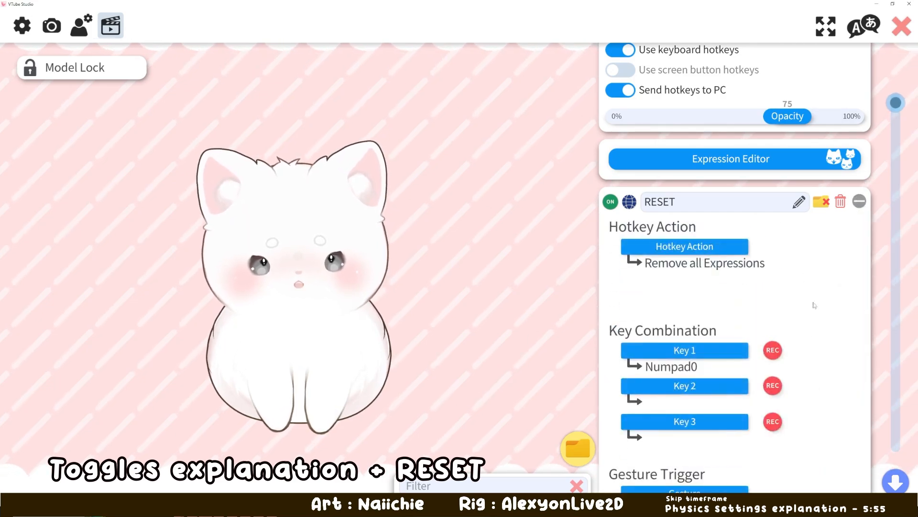
- Record Numpad0 as the first key of the RESET hotkey's key combination
{"action": "scroll", "coordinate": [822, 254], "scroll_direction": "down", "scroll_amount": 2}
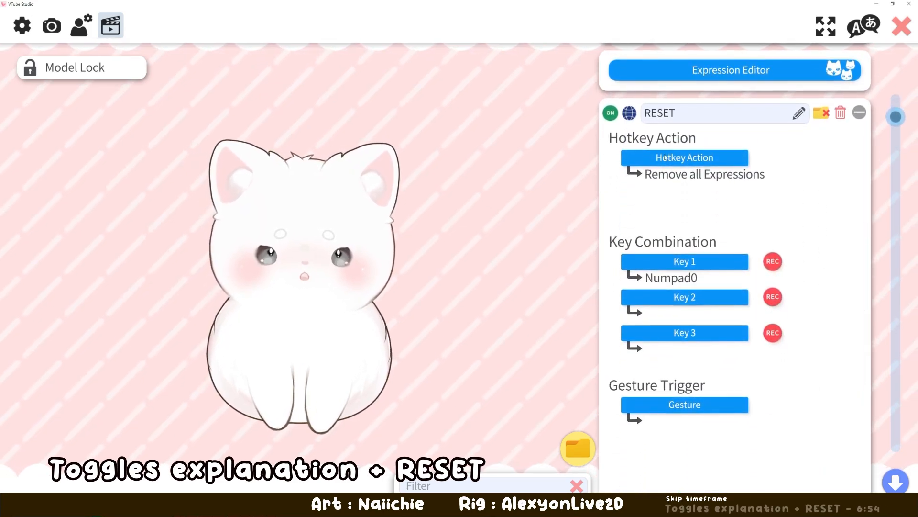
{"action": "left_click", "coordinate": [773, 262]}
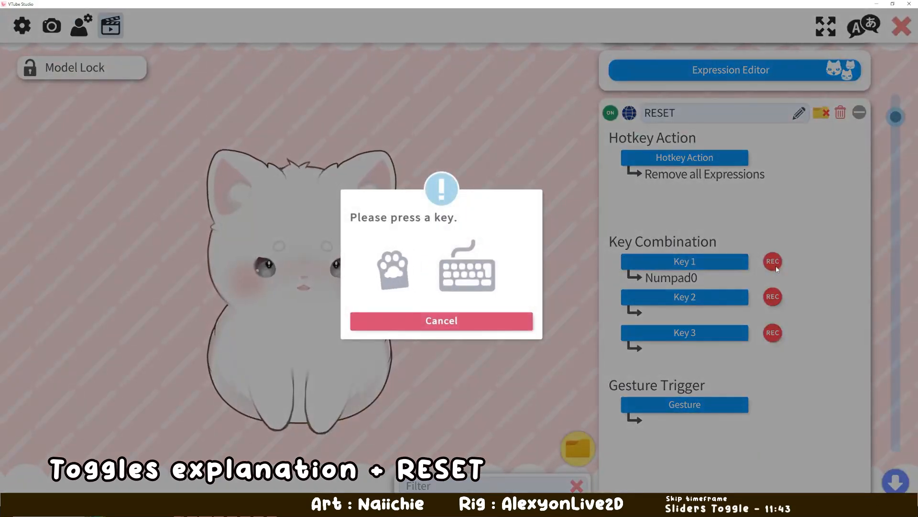
{"action": "key", "text": "KP_0"}
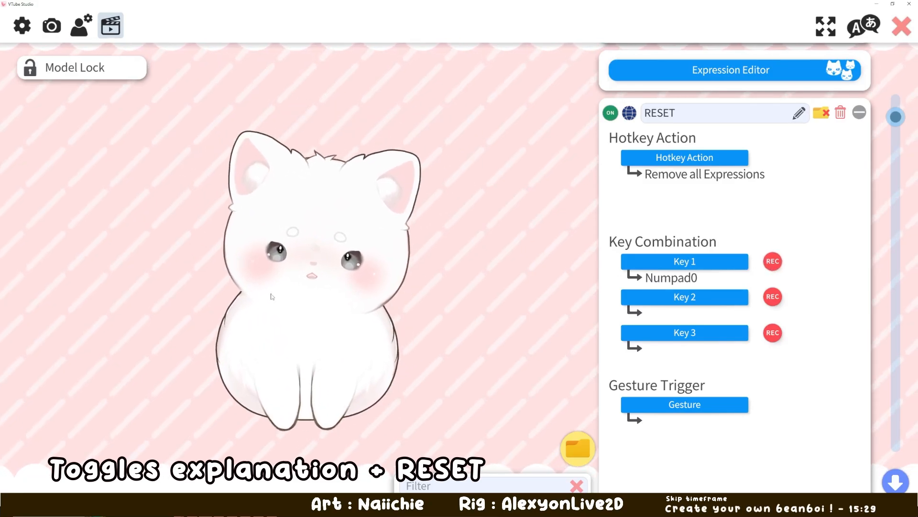
- Review the RESET hotkey's global option, hotkey action, key combination and gesture trigger
{"action": "scroll", "coordinate": [832, 268], "scroll_direction": "up", "scroll_amount": 2}
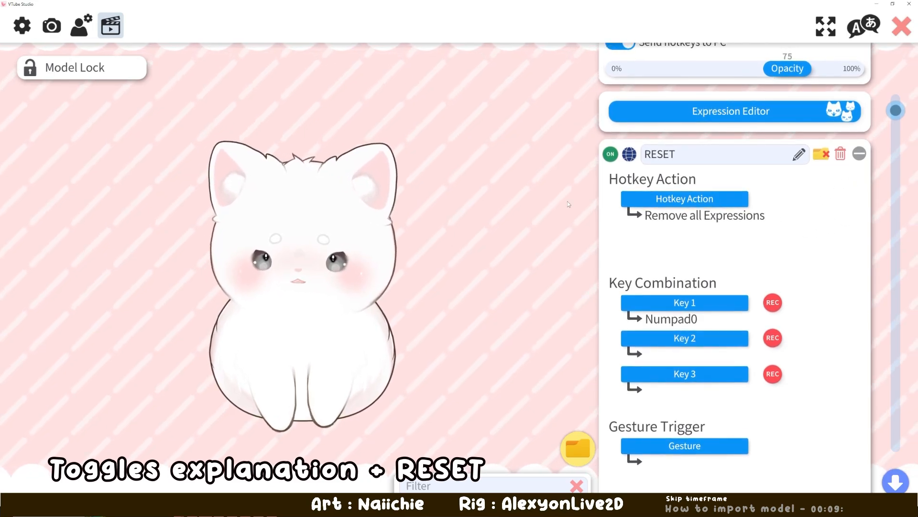
{"action": "left_click_drag", "start_coordinate": [782, 245], "coordinate": [769, 207]}
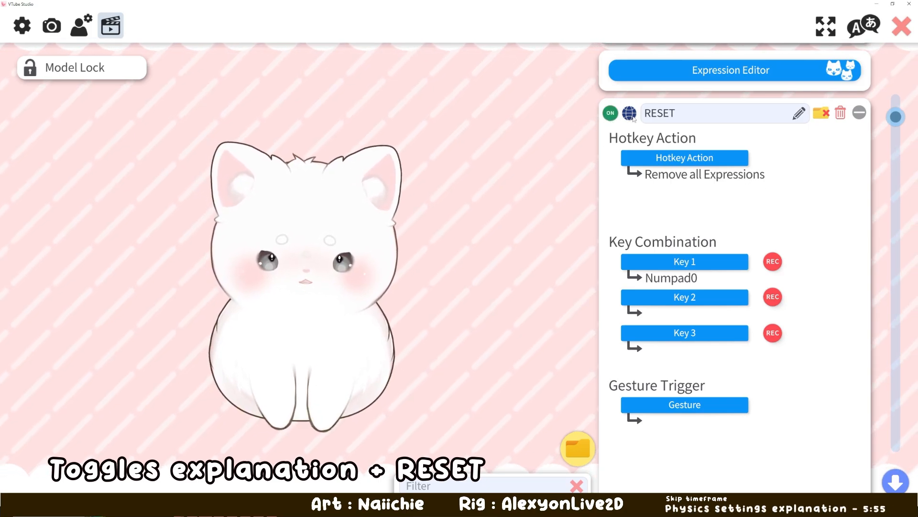
{"action": "scroll", "coordinate": [634, 119], "scroll_direction": "up", "scroll_amount": 1}
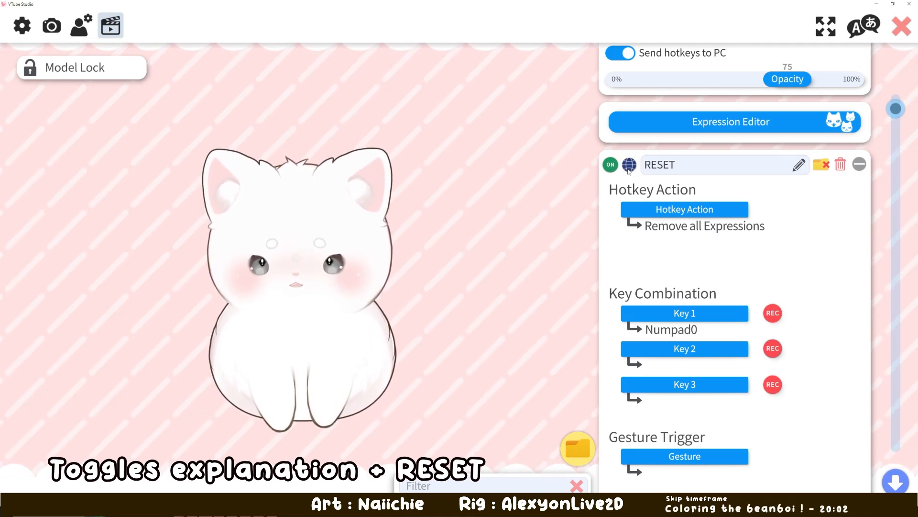
{"action": "scroll", "coordinate": [787, 201], "scroll_direction": "down", "scroll_amount": 1}
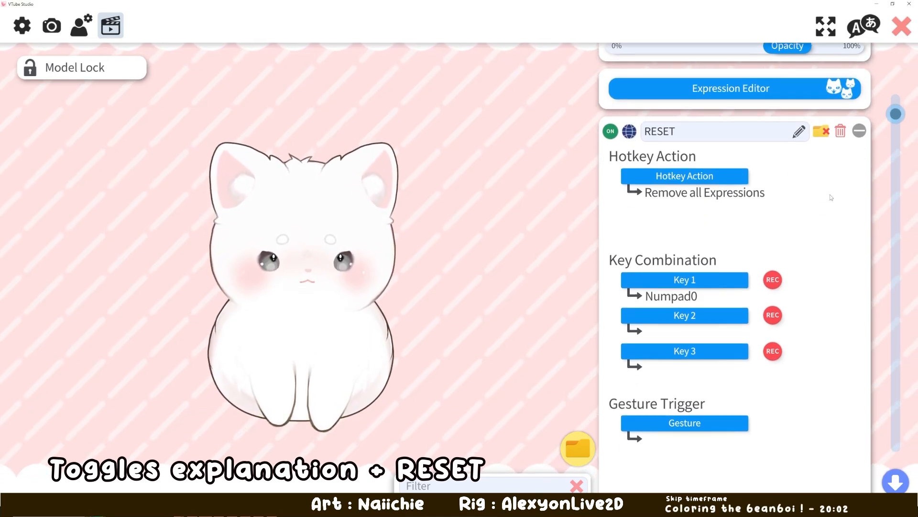
- Review the Button hotkey's action, expression and key combination, and trigger it to show the button in front of the model
{"action": "left_click", "coordinate": [859, 129]}
{"action": "scroll", "coordinate": [723, 197], "scroll_direction": "down", "scroll_amount": 1}
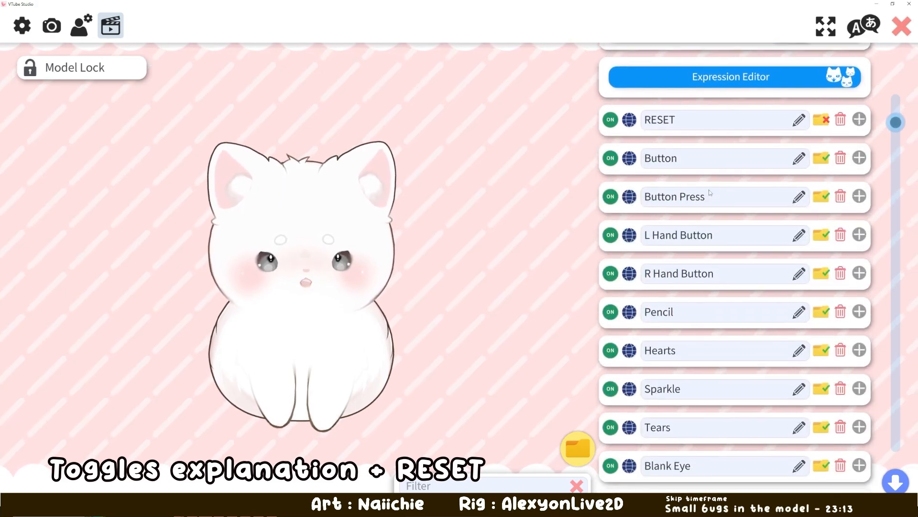
{"action": "left_click", "coordinate": [859, 148]}
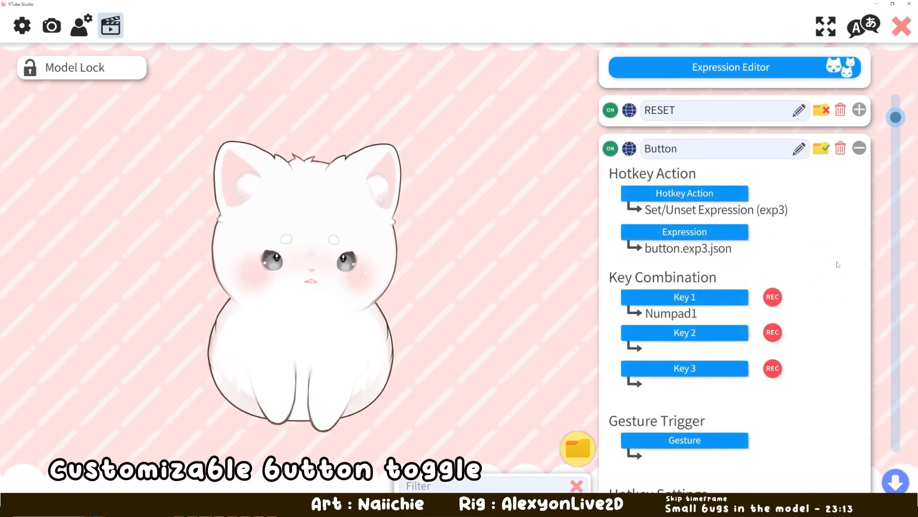
{"action": "scroll", "coordinate": [784, 239], "scroll_direction": "down", "scroll_amount": 2}
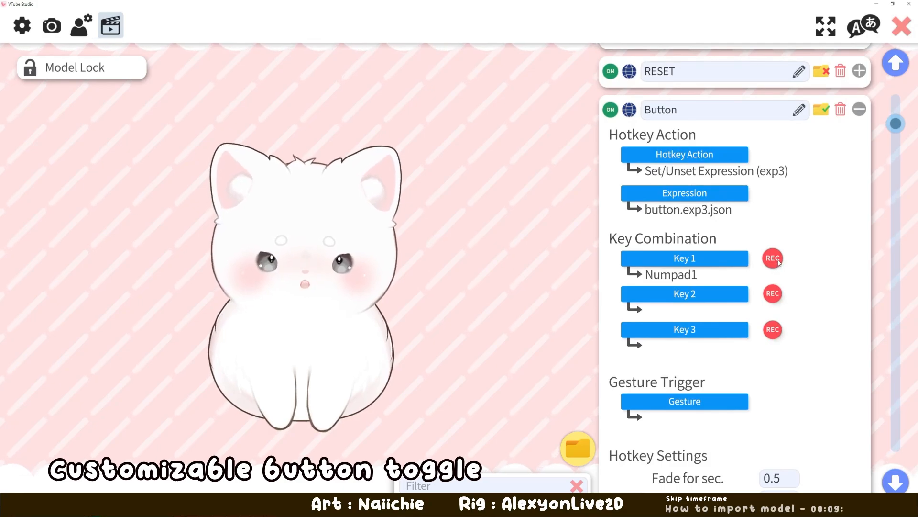
{"action": "key", "text": "KP_1"}
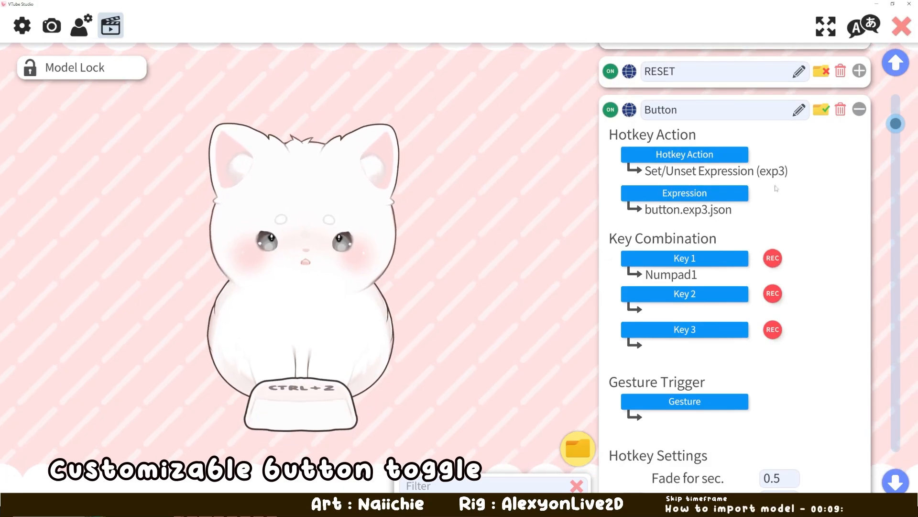
{"action": "left_click", "coordinate": [859, 111]}
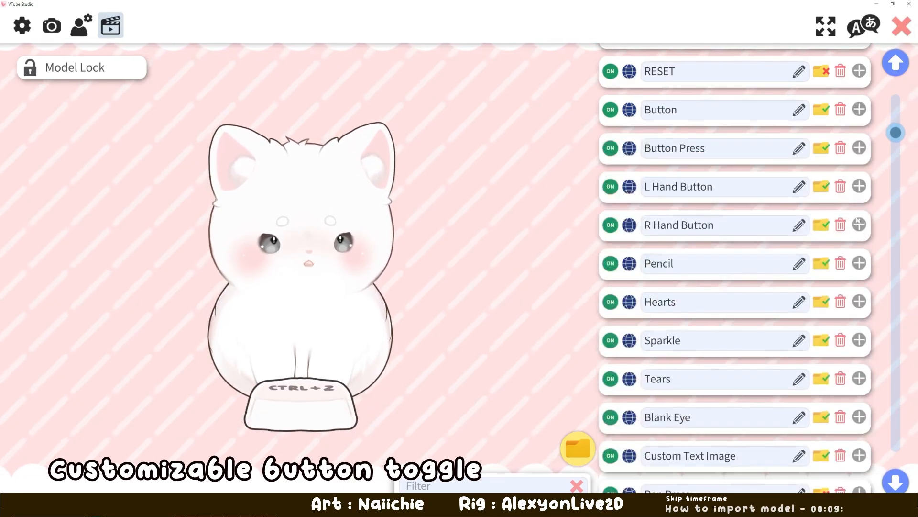
- Review the L Hand Button and R Hand Button hotkeys and trigger both to place the model's hands on the button
{"action": "left_click", "coordinate": [860, 186]}
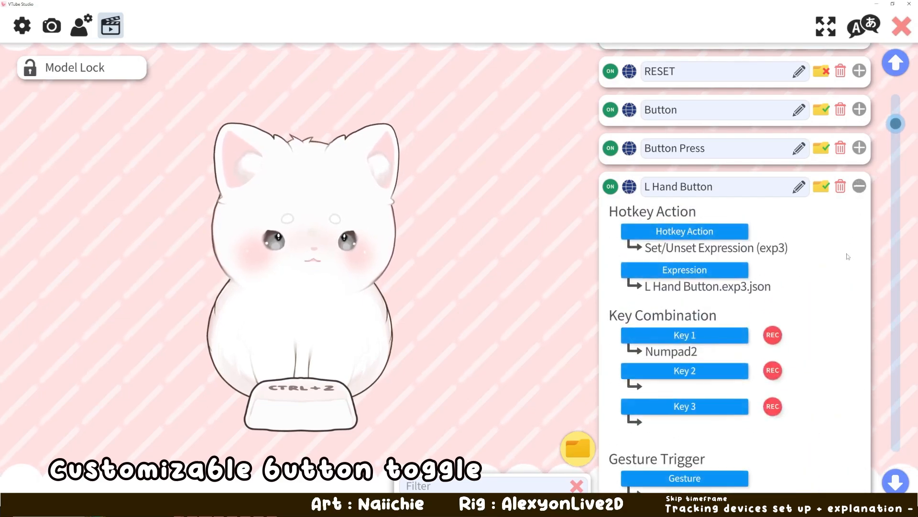
{"action": "scroll", "coordinate": [791, 220], "scroll_direction": "down", "scroll_amount": 3}
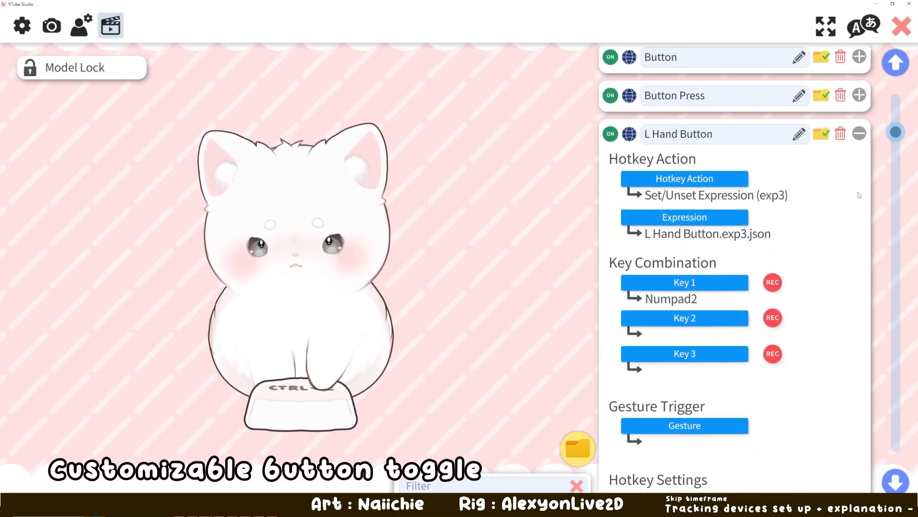
{"action": "left_click", "coordinate": [859, 135]}
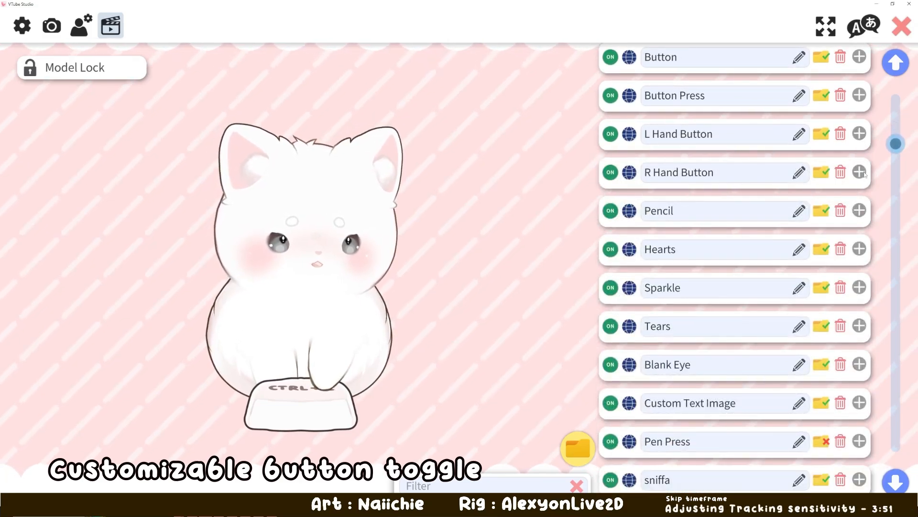
{"action": "left_click", "coordinate": [860, 172]}
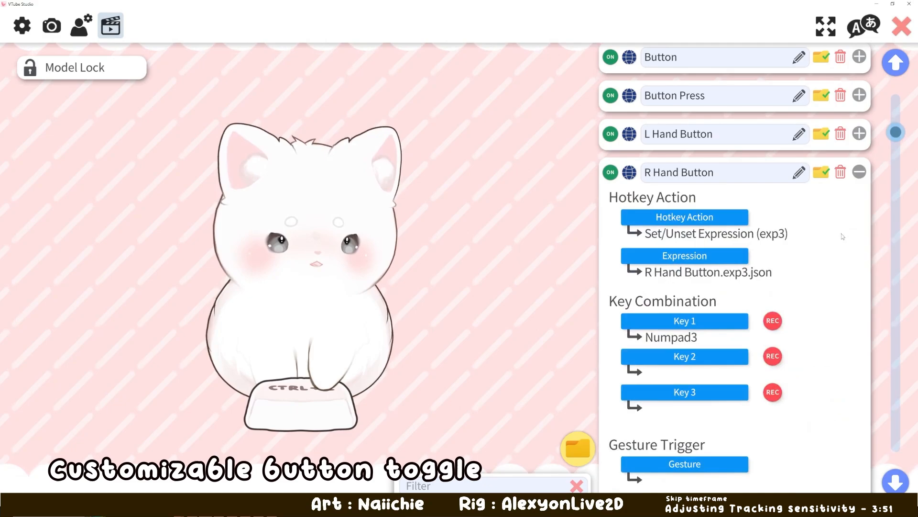
{"action": "left_click", "coordinate": [859, 173]}
{"action": "scroll", "coordinate": [865, 282], "scroll_direction": "down", "scroll_amount": 1}
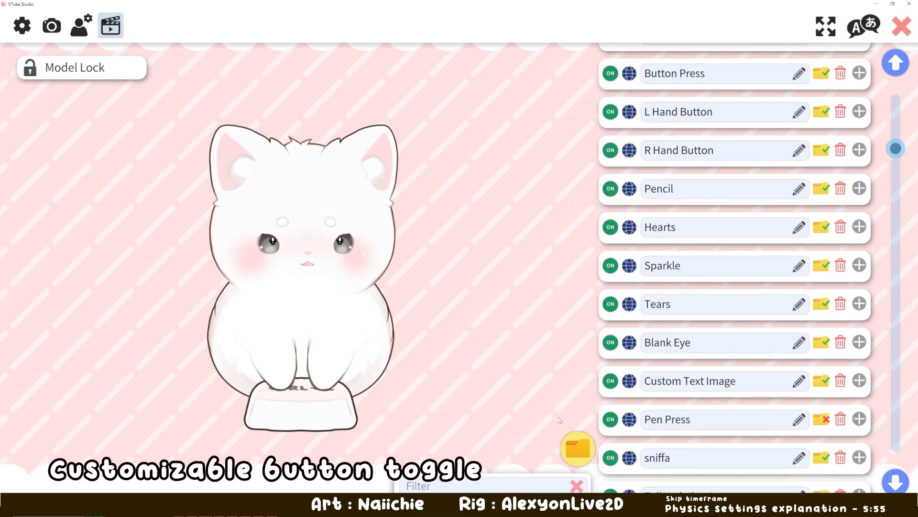
- Filter the hotkeys to the Buttons Toggle folder and review the Button Press hotkey's action, expression and key combination
{"action": "mouse_move", "coordinate": [582, 462]}
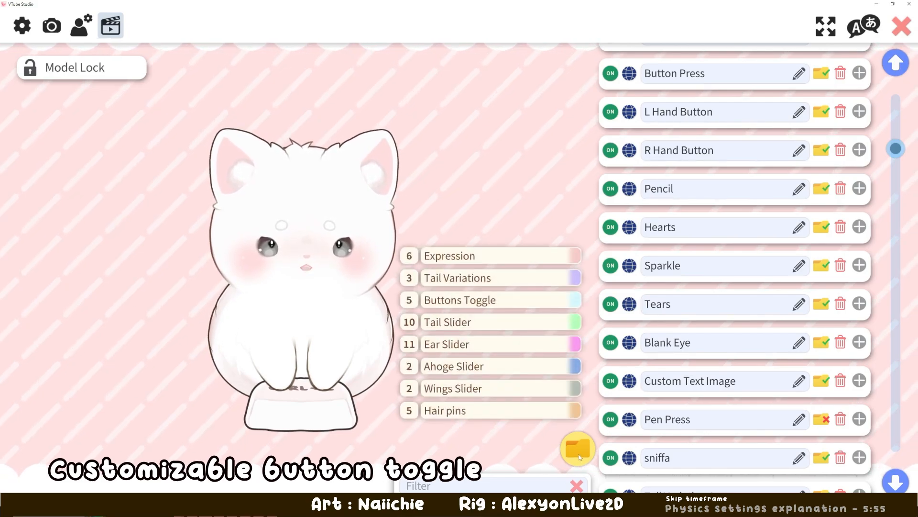
{"action": "left_click", "coordinate": [469, 301]}
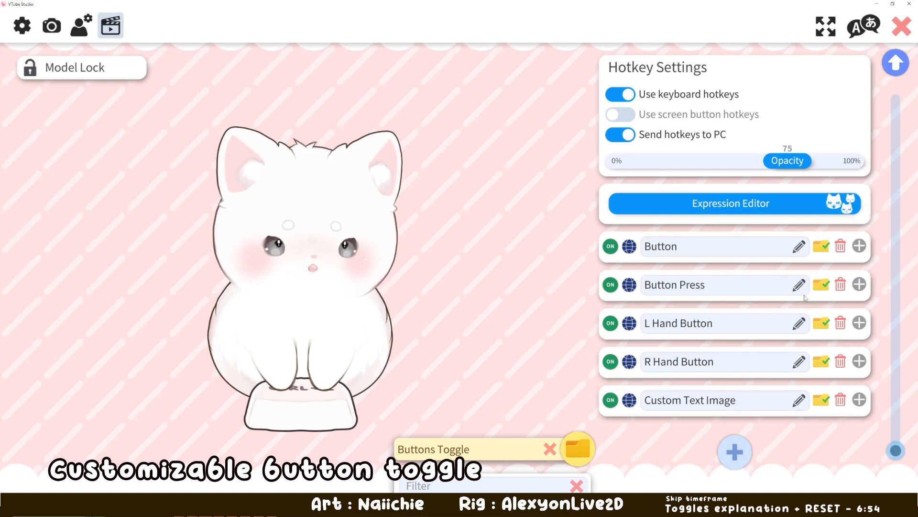
{"action": "left_click", "coordinate": [859, 285]}
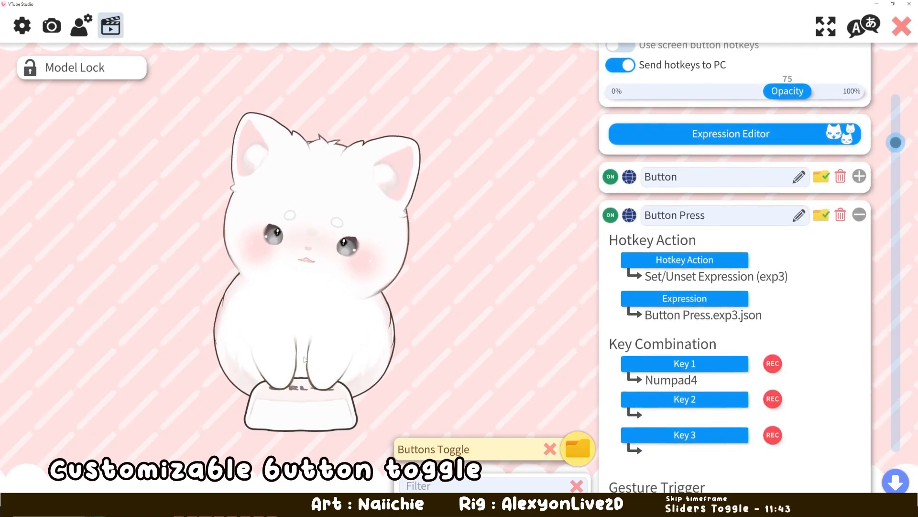
{"action": "scroll", "coordinate": [785, 352], "scroll_direction": "down", "scroll_amount": 1}
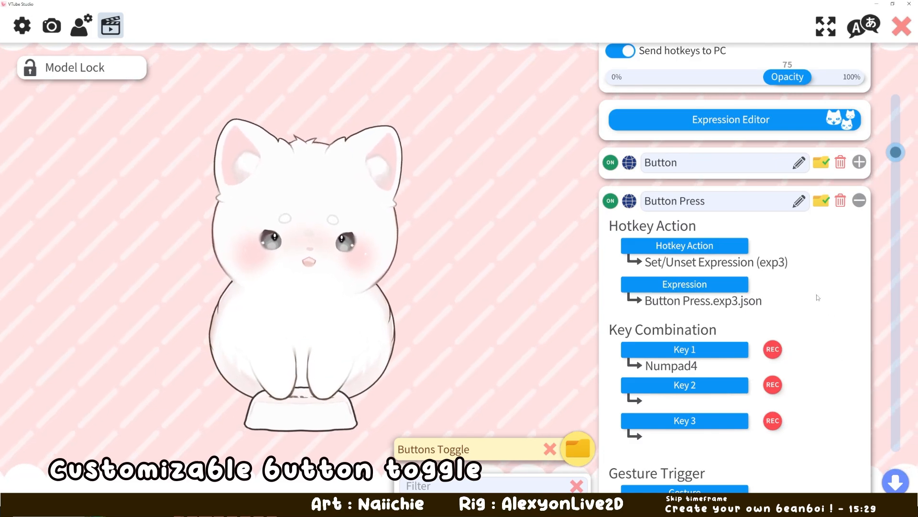
{"action": "left_click", "coordinate": [860, 200]}
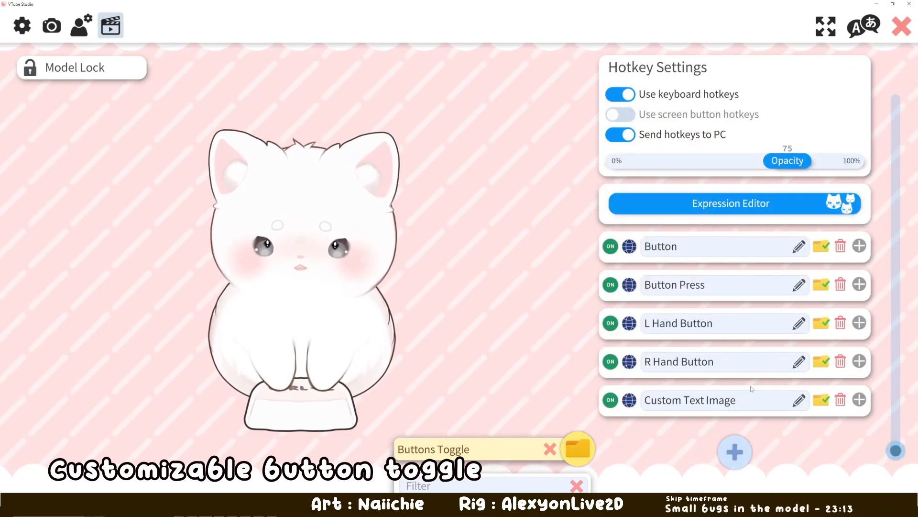
- Review the Custom Text Image hotkey's settings and trigger it to swap the button's label for the custom image
{"action": "left_click", "coordinate": [859, 399]}
{"action": "scroll", "coordinate": [771, 362], "scroll_direction": "down", "scroll_amount": 4}
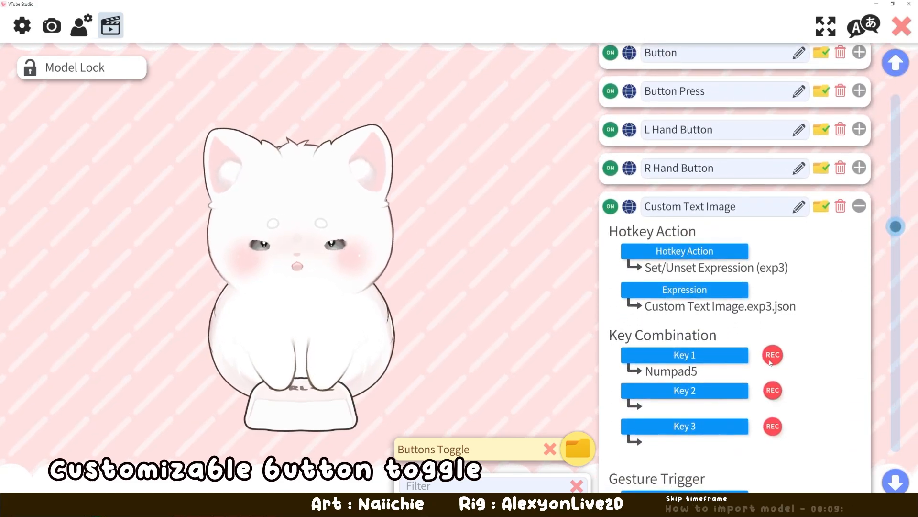
{"action": "scroll", "coordinate": [837, 348], "scroll_direction": "down", "scroll_amount": 1}
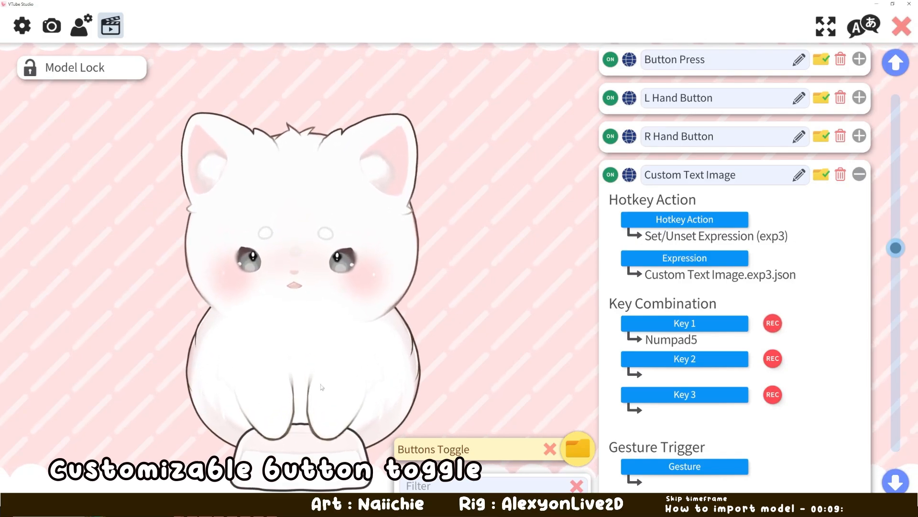
{"action": "scroll", "coordinate": [268, 400], "scroll_direction": "up", "scroll_amount": 5}
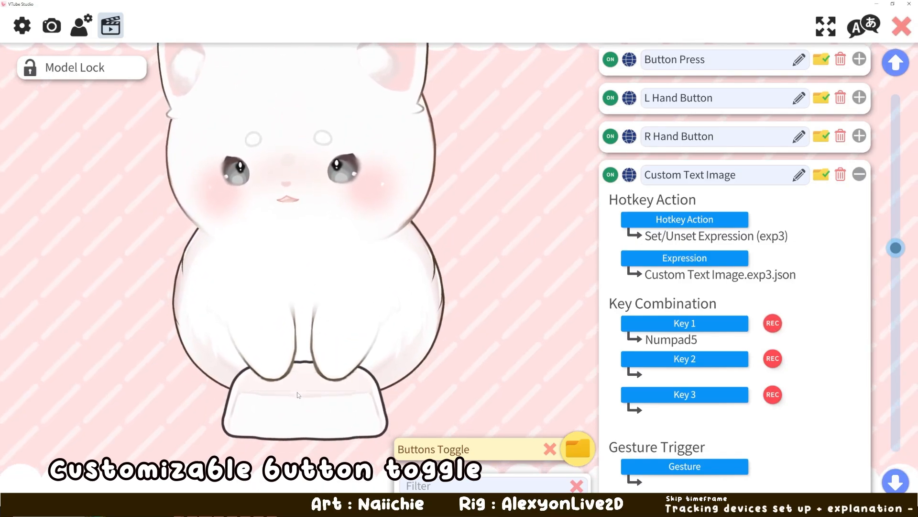
{"action": "scroll", "coordinate": [297, 394], "scroll_direction": "down", "scroll_amount": 5}
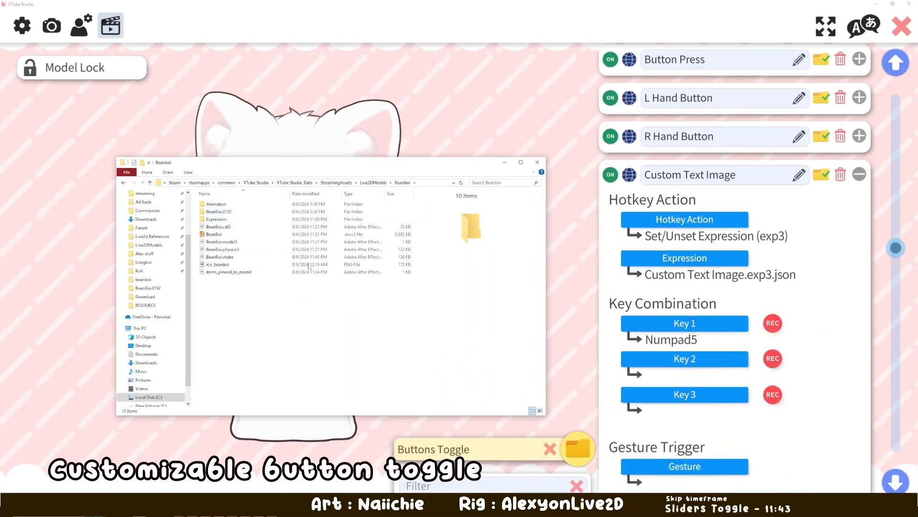
- Open the data folder from the general settings and go to the BeanBoi.8192 texture folder inside Live2DModels and Beanboi
{"action": "left_click", "coordinate": [900, 34]}
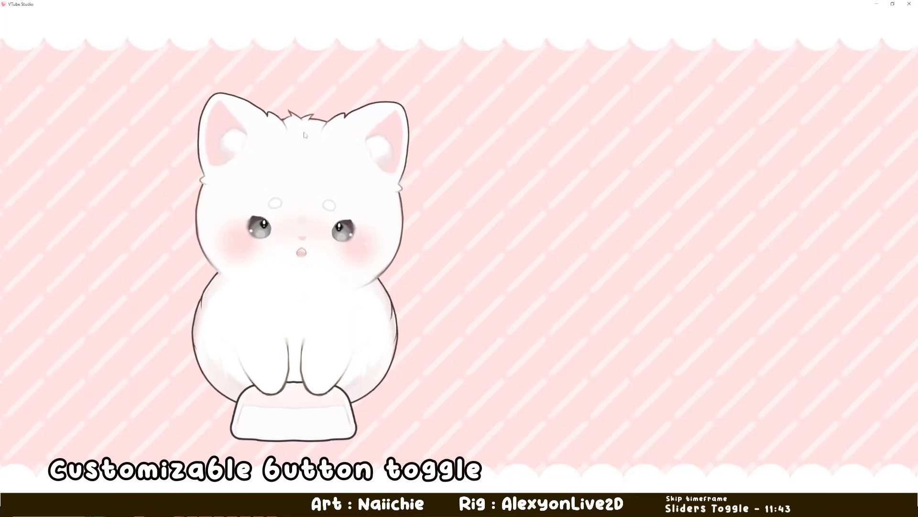
{"action": "double_click", "coordinate": [420, 182]}
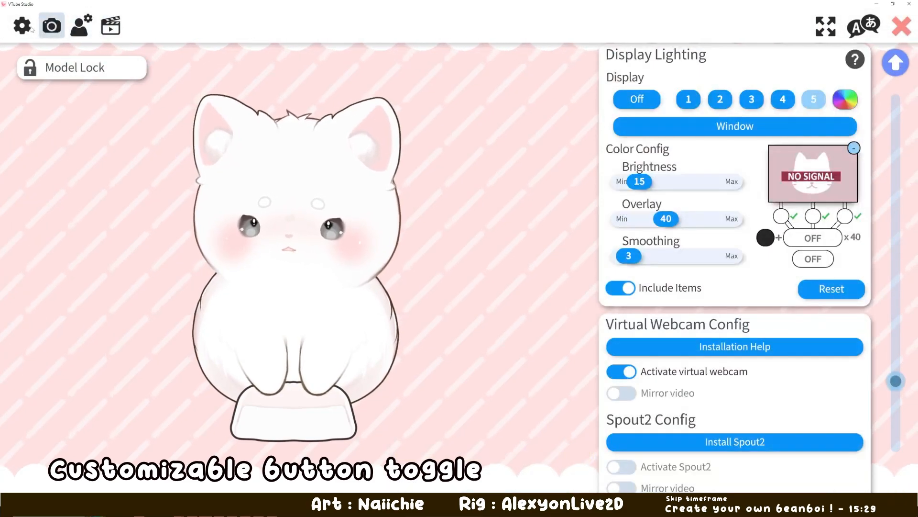
{"action": "scroll", "coordinate": [902, 96], "scroll_direction": "down", "scroll_amount": 10}
{"action": "scroll", "coordinate": [902, 96], "scroll_direction": "up", "scroll_amount": 3}
{"action": "scroll", "coordinate": [903, 96], "scroll_direction": "up", "scroll_amount": 10}
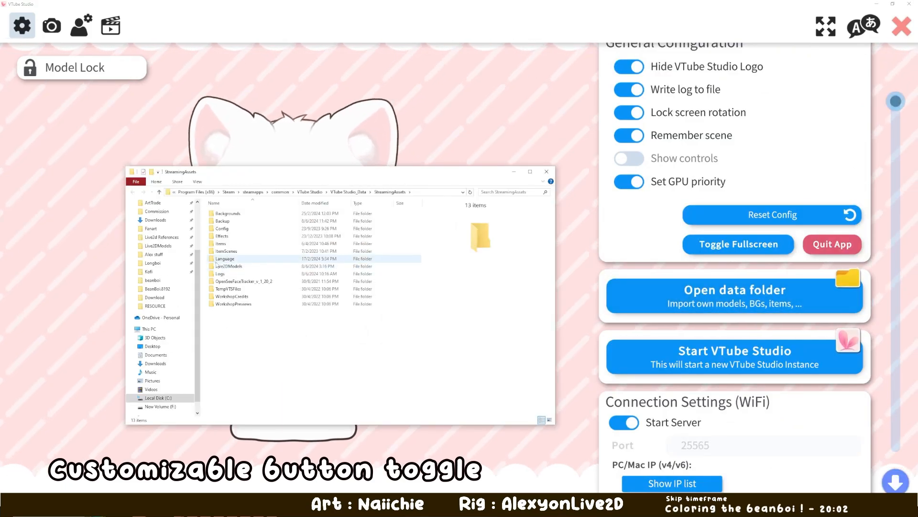
{"action": "double_click", "coordinate": [233, 266]}
{"action": "double_click", "coordinate": [224, 251]}
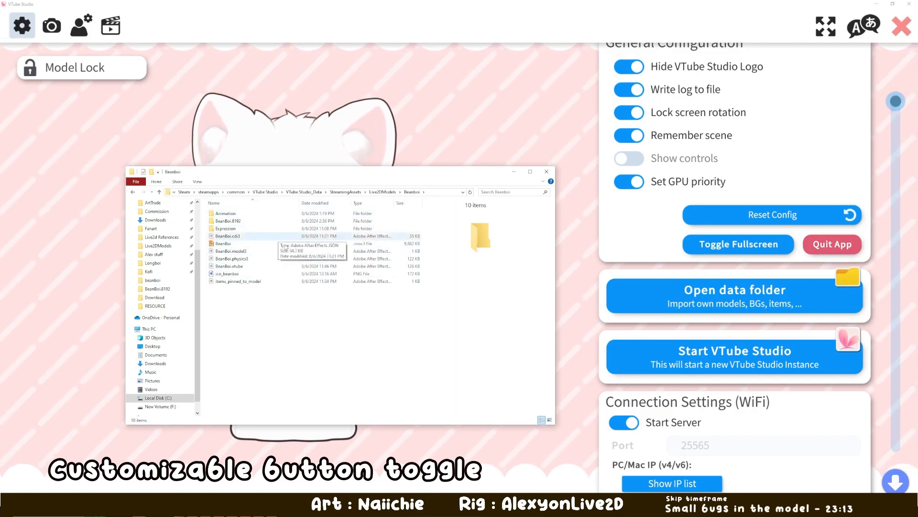
{"action": "left_click", "coordinate": [230, 223]}
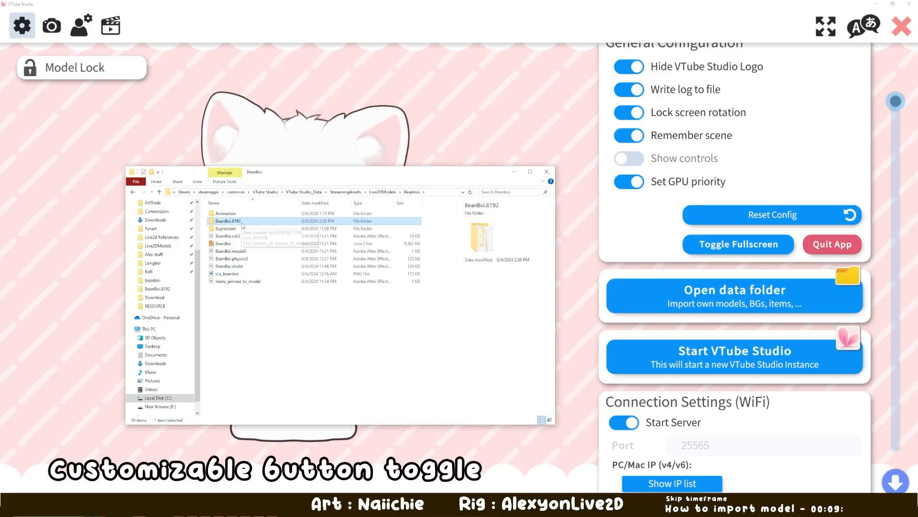
{"action": "double_click", "coordinate": [241, 222]}
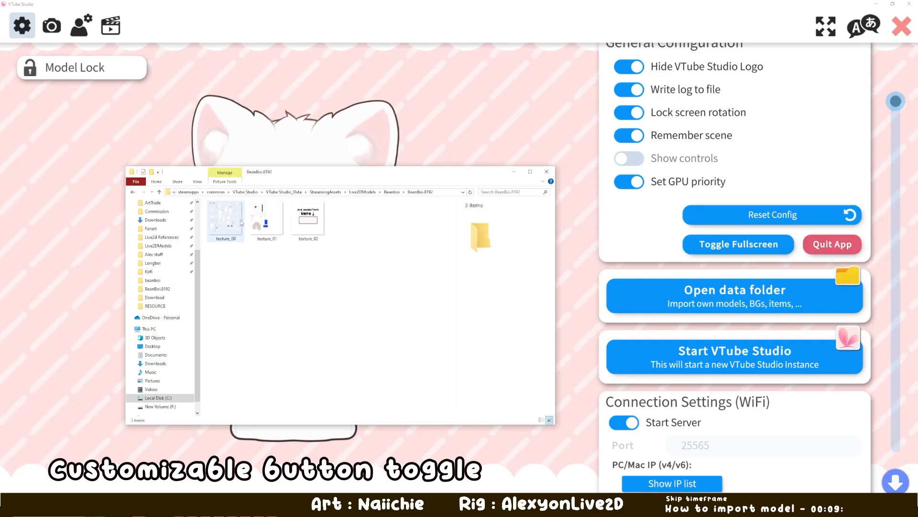
- Open texture_02 in the image viewer and move the viewer window over the folder window
{"action": "left_click", "coordinate": [309, 222]}
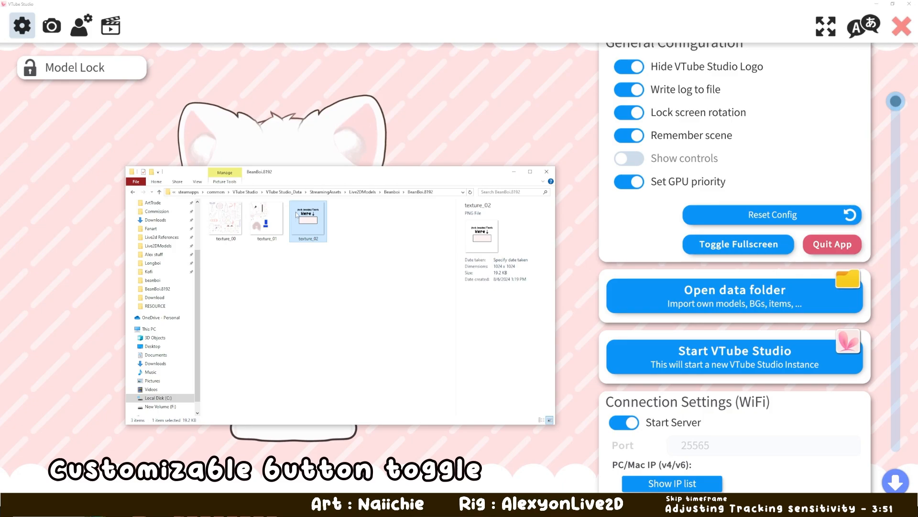
{"action": "right_click", "coordinate": [315, 225]}
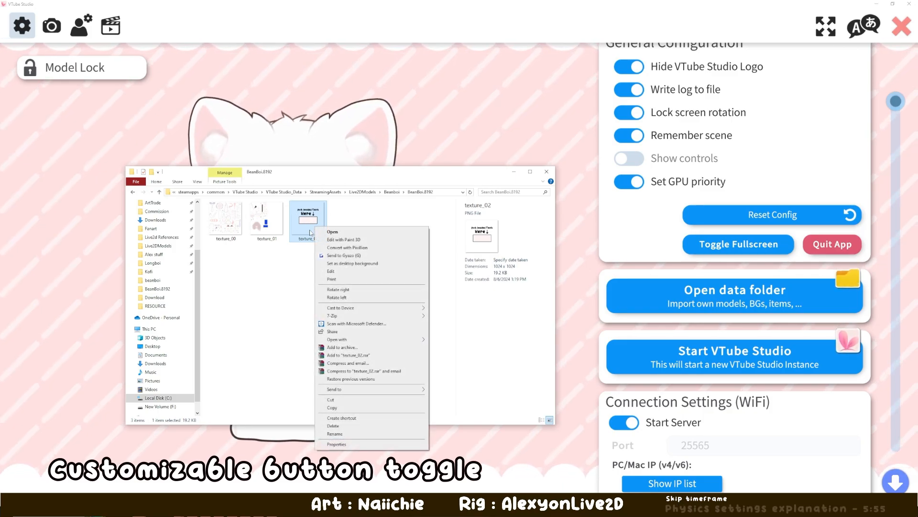
{"action": "left_click", "coordinate": [332, 231]}
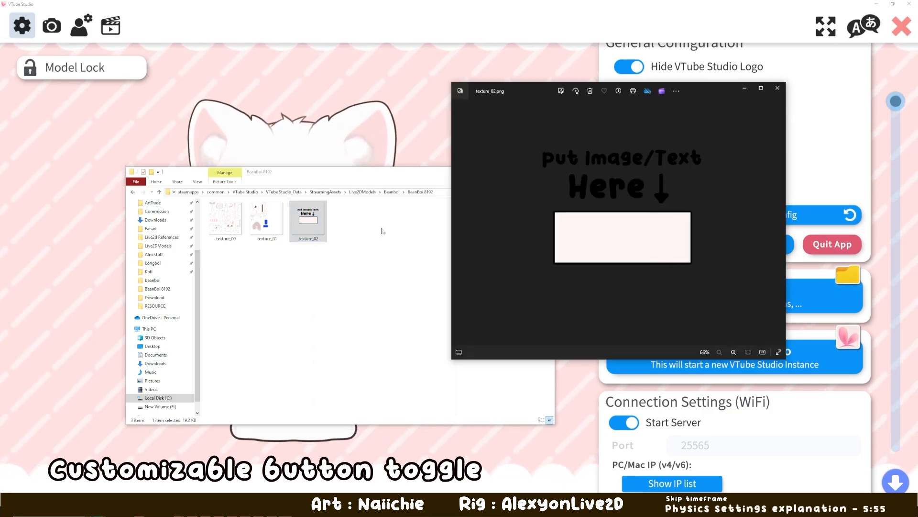
{"action": "left_click_drag", "start_coordinate": [523, 91], "coordinate": [333, 130]}
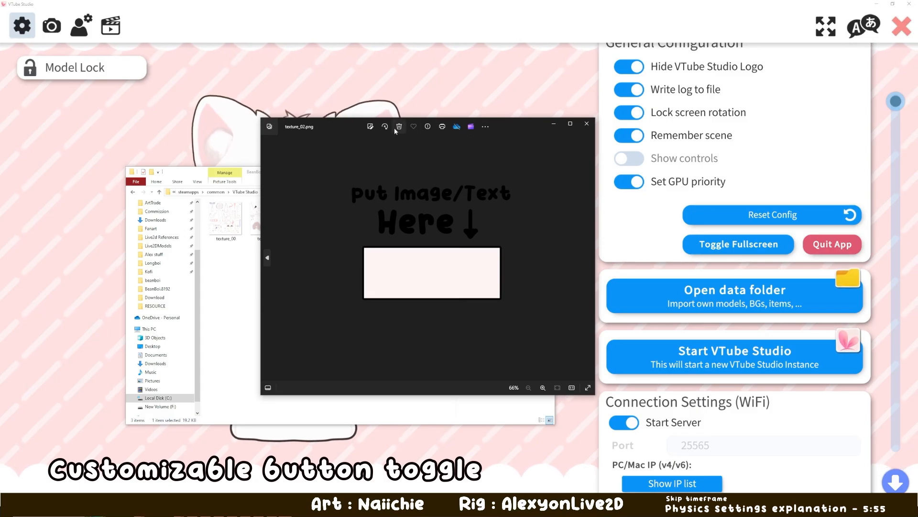
- Handwrite "Hi !!" in blue inside the placeholder box of texture_02.png, save the image and close the viewer
{"action": "left_click", "coordinate": [371, 128]}
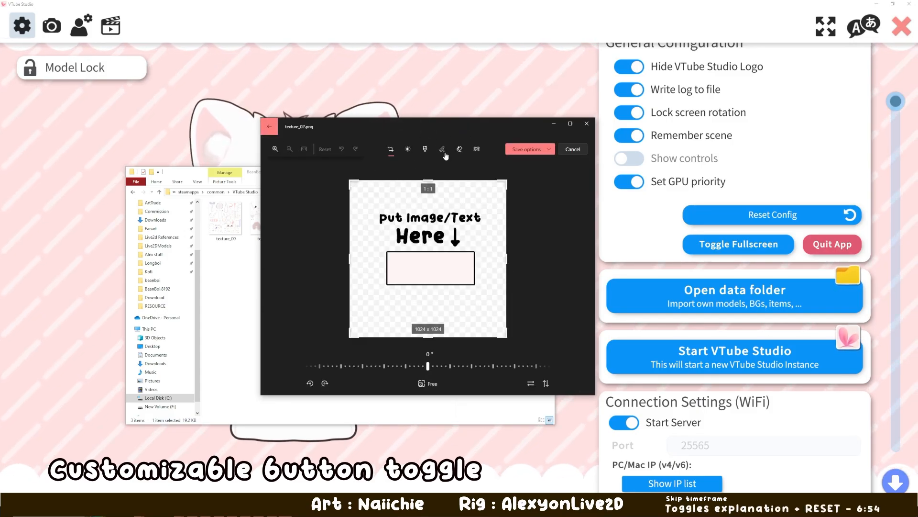
{"action": "left_click", "coordinate": [444, 153]}
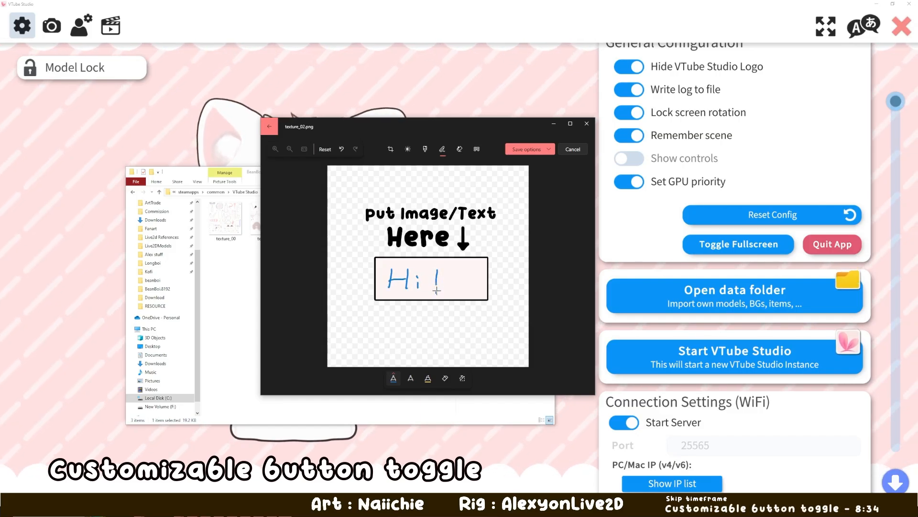
{"action": "left_click", "coordinate": [526, 150]}
{"action": "left_click", "coordinate": [515, 175]}
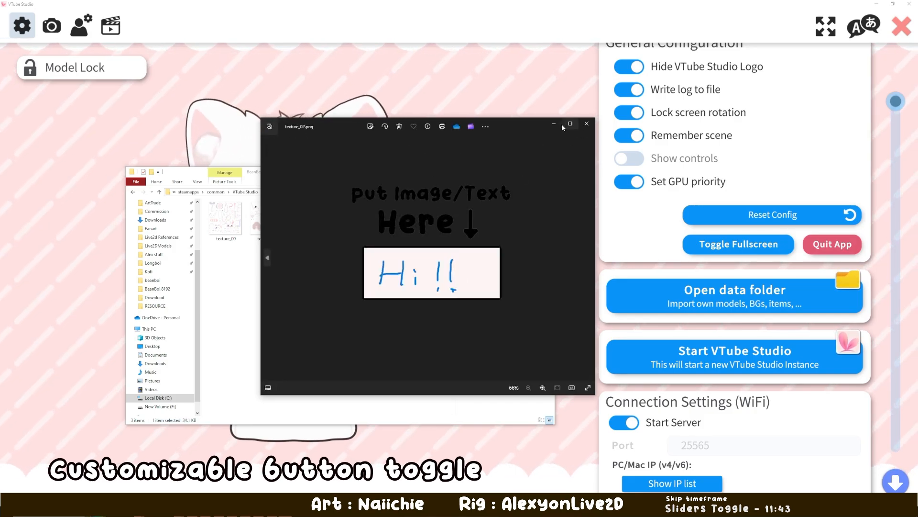
{"action": "left_click", "coordinate": [587, 124]}
- Check the edited texture_02 in the folder, and close the folder window and the settings
{"action": "left_click", "coordinate": [321, 238]}
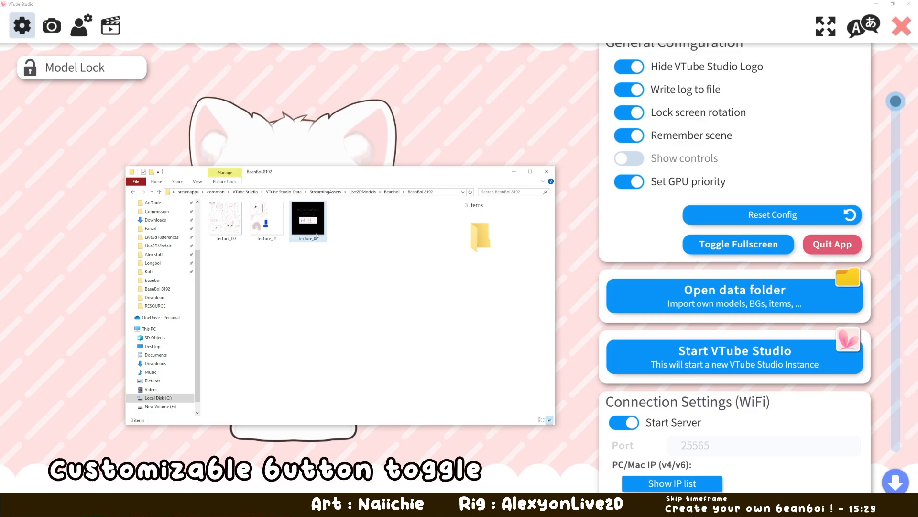
{"action": "left_click", "coordinate": [316, 231]}
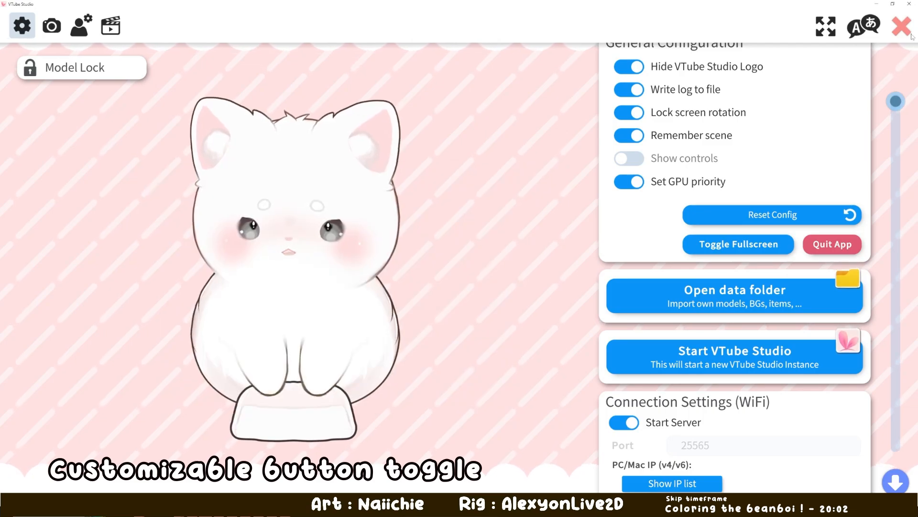
{"action": "key", "text": "Escape"}
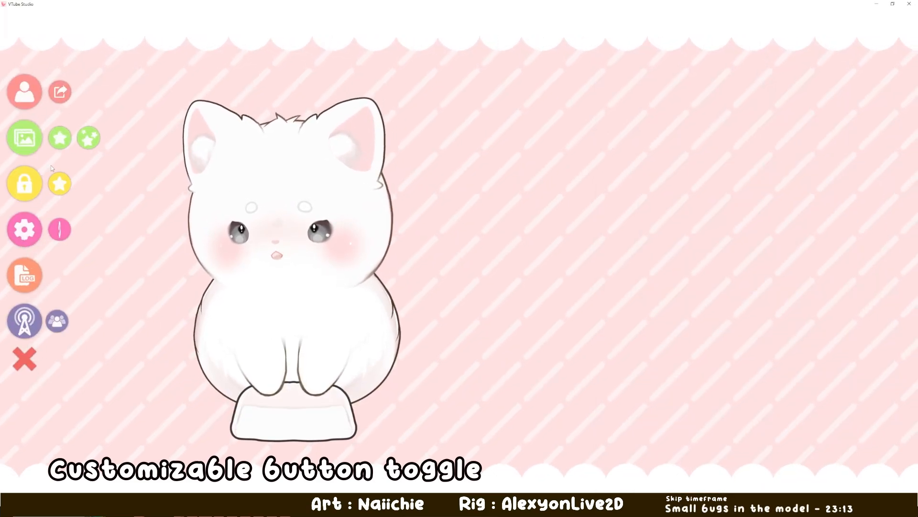
- Reload the BeanBoi model, enlarge and reposition it in the scene, and test its button hotkeys
{"action": "left_click", "coordinate": [33, 109]}
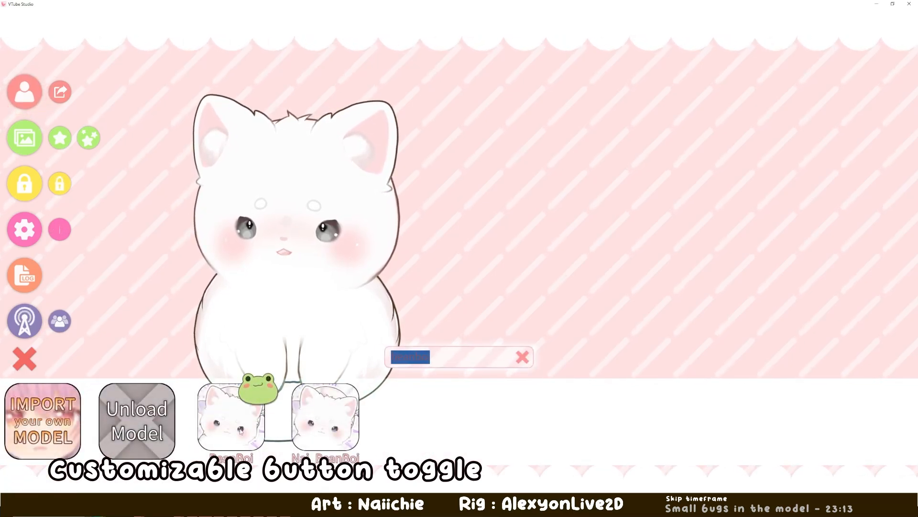
{"action": "left_click", "coordinate": [298, 403]}
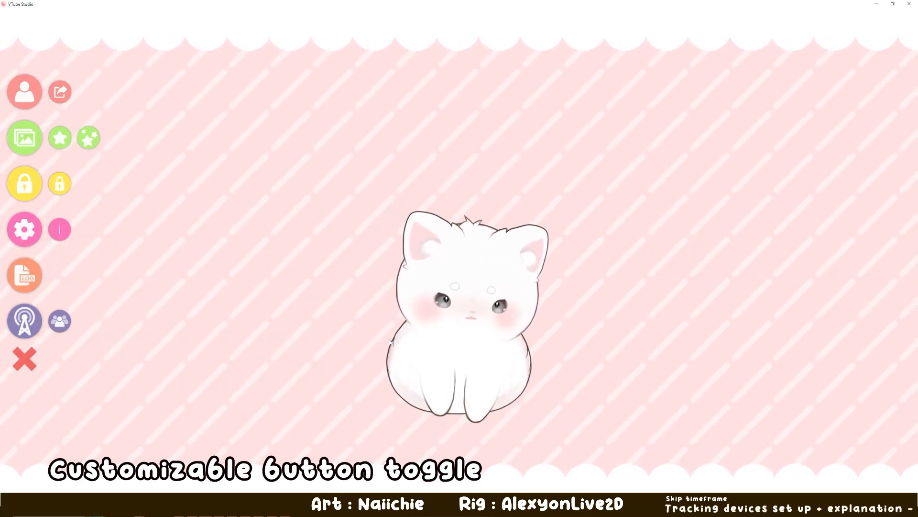
{"action": "key", "text": "1"}
{"action": "scroll", "coordinate": [436, 305], "scroll_direction": "up", "scroll_amount": 3}
{"action": "left_click_drag", "start_coordinate": [427, 329], "coordinate": [437, 303]}
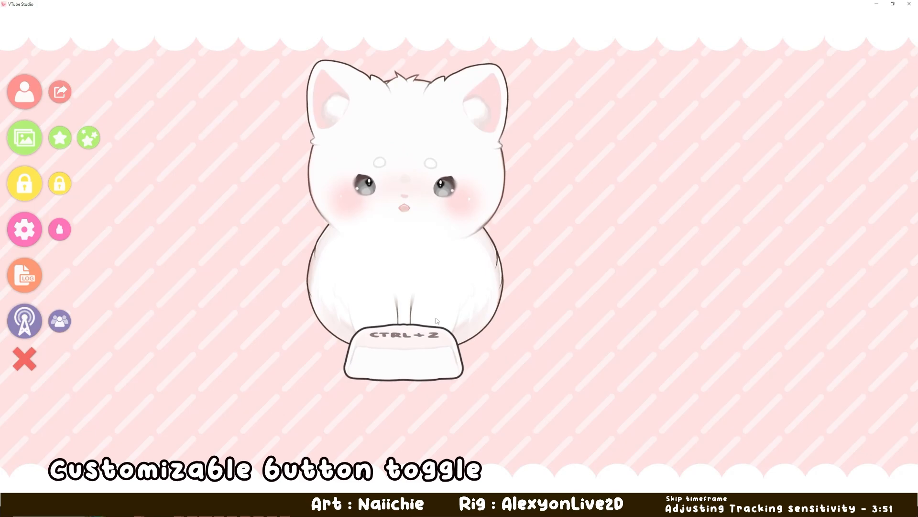
{"action": "scroll", "coordinate": [437, 302], "scroll_direction": "up", "scroll_amount": 1}
{"action": "key", "text": "2"}
{"action": "scroll", "coordinate": [406, 358], "scroll_direction": "up", "scroll_amount": 3}
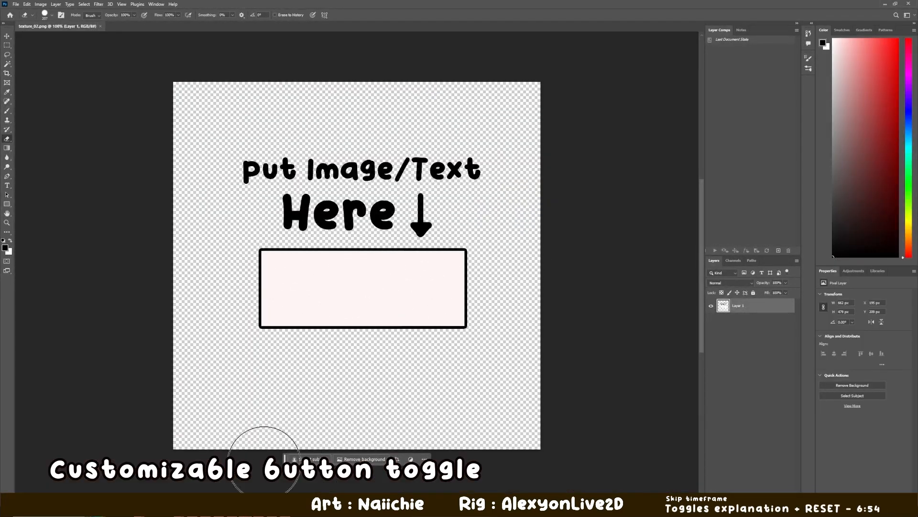
- Switch to Photoshop, examine the placeholder box in texture_02.png up close, and minimize the program
{"action": "left_click", "coordinate": [139, 507]}
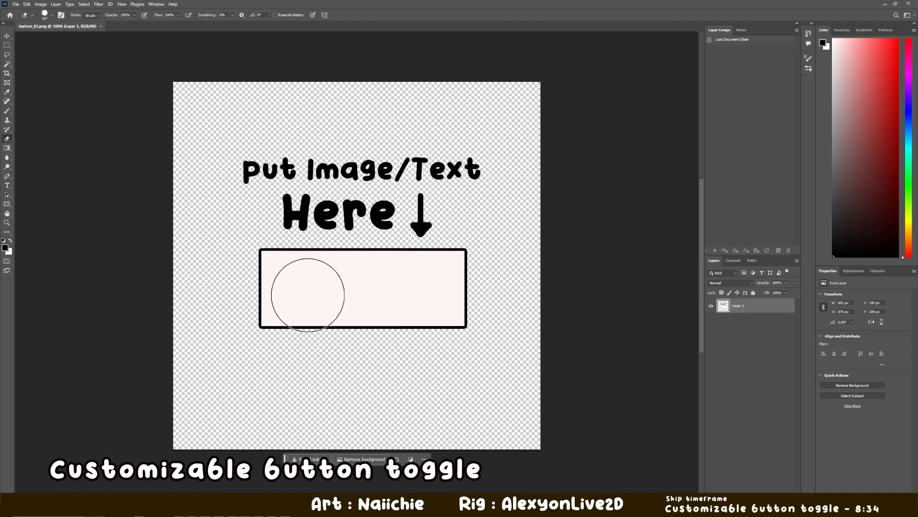
{"action": "scroll", "coordinate": [302, 296], "scroll_direction": "up", "scroll_amount": 4}
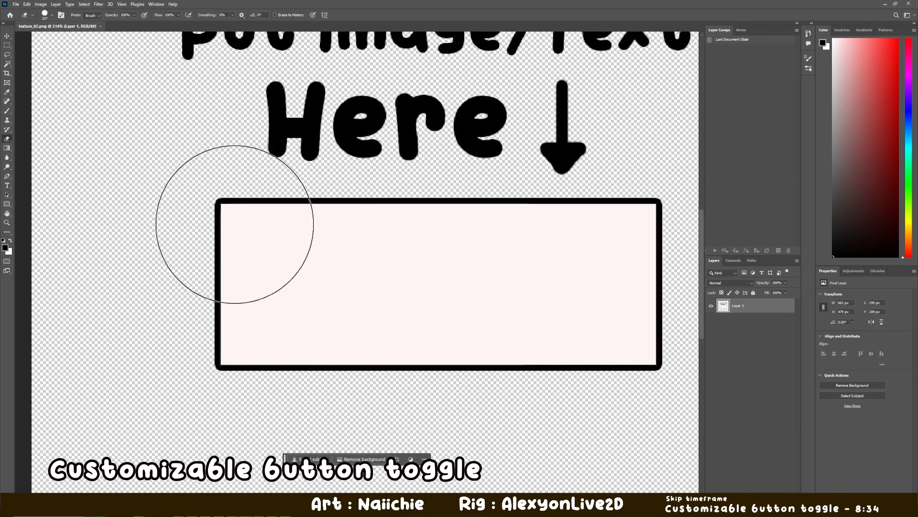
{"action": "scroll", "coordinate": [252, 298], "scroll_direction": "down", "scroll_amount": 3}
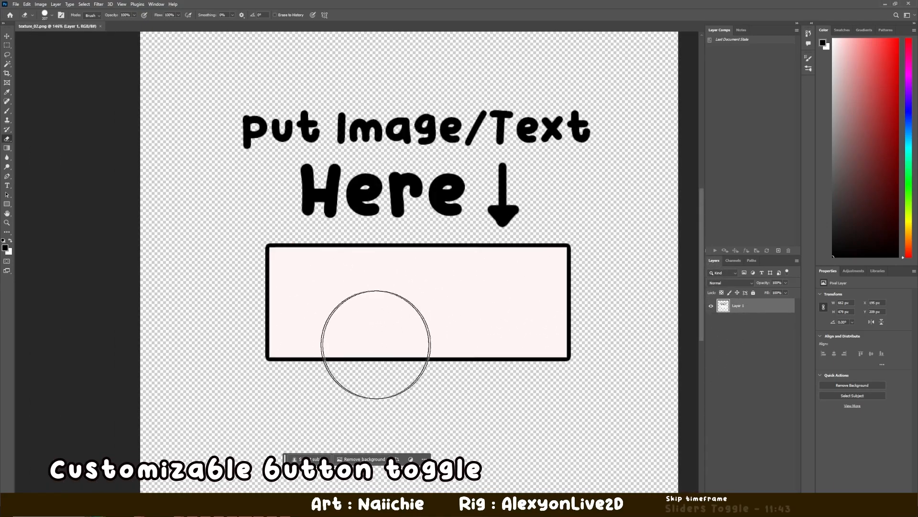
{"action": "left_click", "coordinate": [885, 5]}
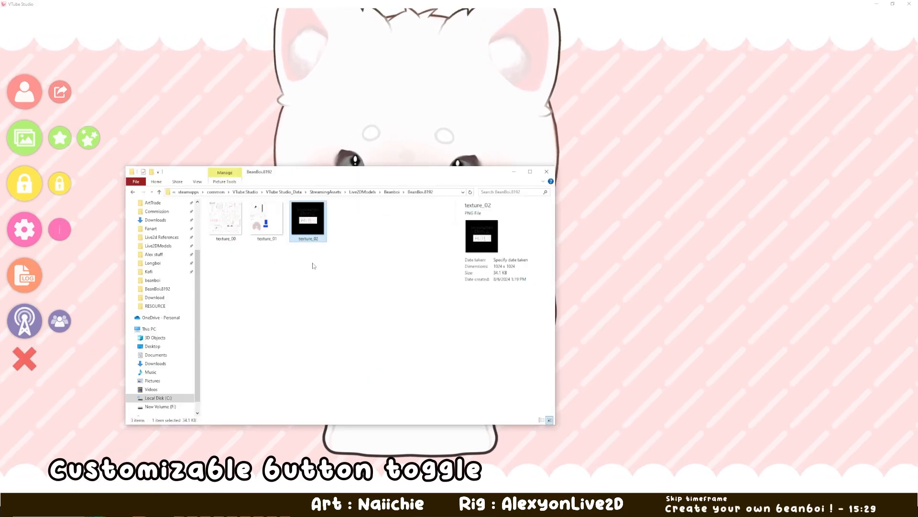
- Point out texture_02 in the BeanBoi.8192 folder and minimize the folder window
{"action": "left_click", "coordinate": [314, 265]}
{"action": "left_click", "coordinate": [310, 242]}
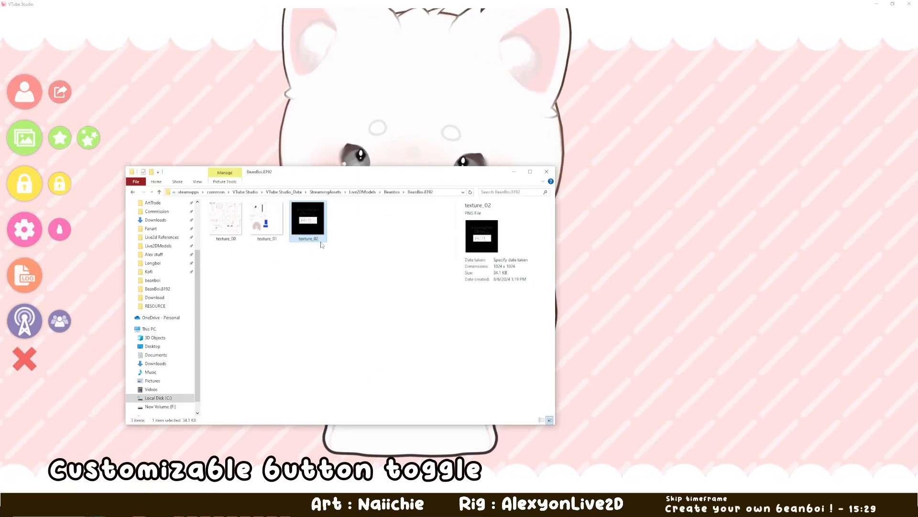
{"action": "left_click", "coordinate": [514, 172]}
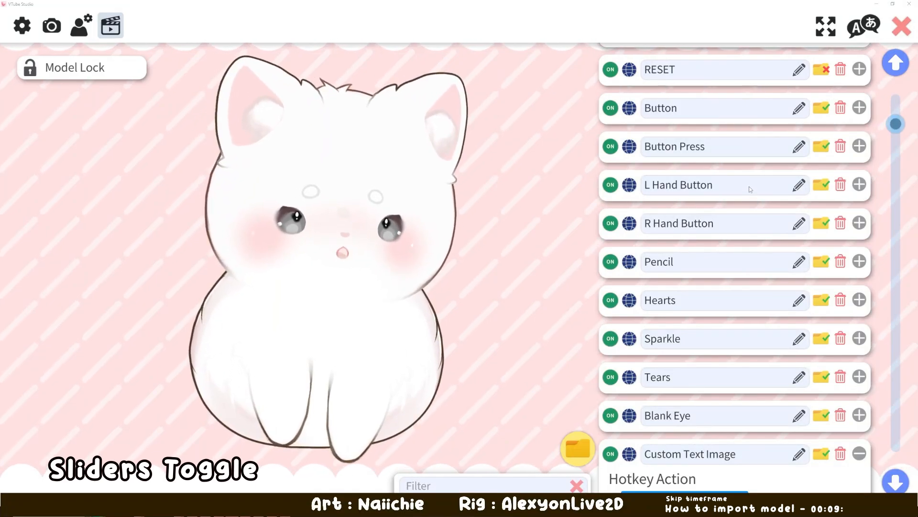
- Examine the action and key combination of the Hearts hotkey and collapse its details
{"action": "scroll", "coordinate": [749, 186], "scroll_direction": "up", "scroll_amount": 2}
{"action": "scroll", "coordinate": [741, 255], "scroll_direction": "down", "scroll_amount": 5}
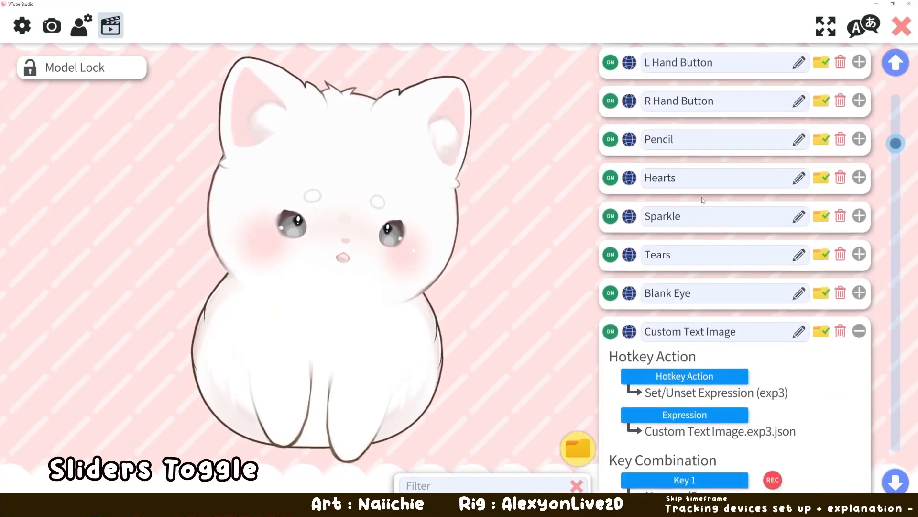
{"action": "left_click", "coordinate": [860, 167]}
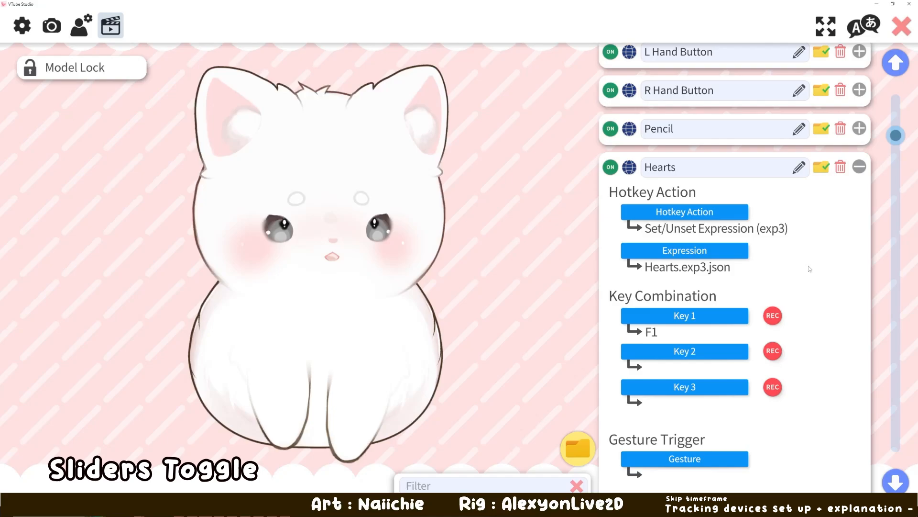
{"action": "scroll", "coordinate": [838, 321], "scroll_direction": "down", "scroll_amount": 2}
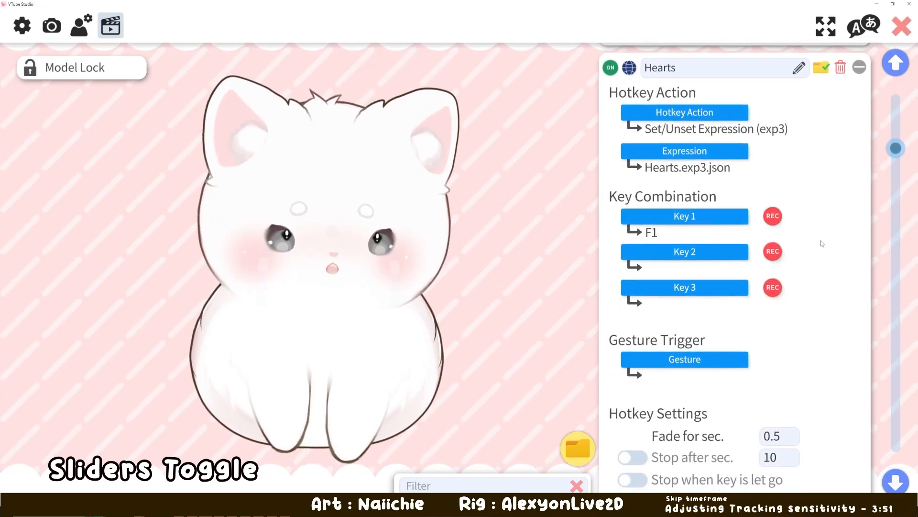
{"action": "scroll", "coordinate": [824, 240], "scroll_direction": "up", "scroll_amount": 3}
{"action": "left_click", "coordinate": [859, 207]}
- Review the Custom Text Image hotkey's settings and collapse its details
{"action": "scroll", "coordinate": [839, 287], "scroll_direction": "down", "scroll_amount": 2}
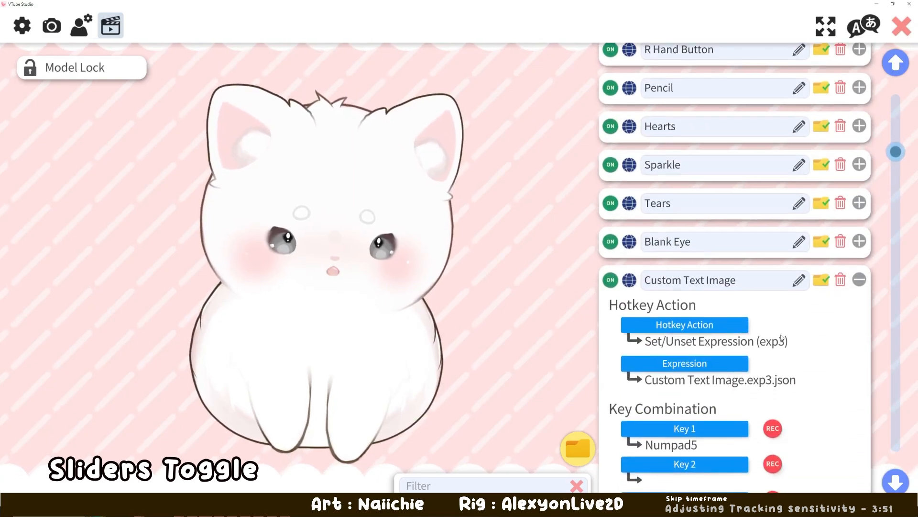
{"action": "scroll", "coordinate": [782, 338], "scroll_direction": "down", "scroll_amount": 1}
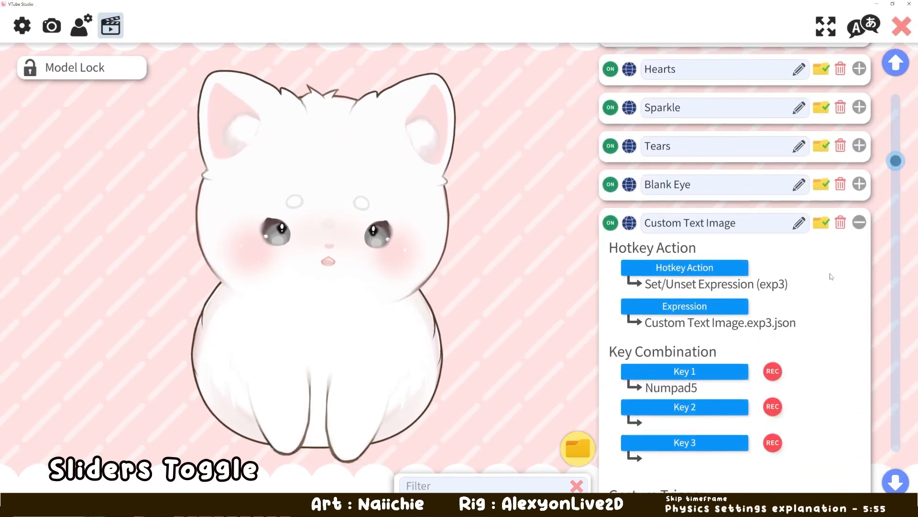
{"action": "left_click", "coordinate": [859, 223]}
{"action": "scroll", "coordinate": [720, 269], "scroll_direction": "down", "scroll_amount": 1}
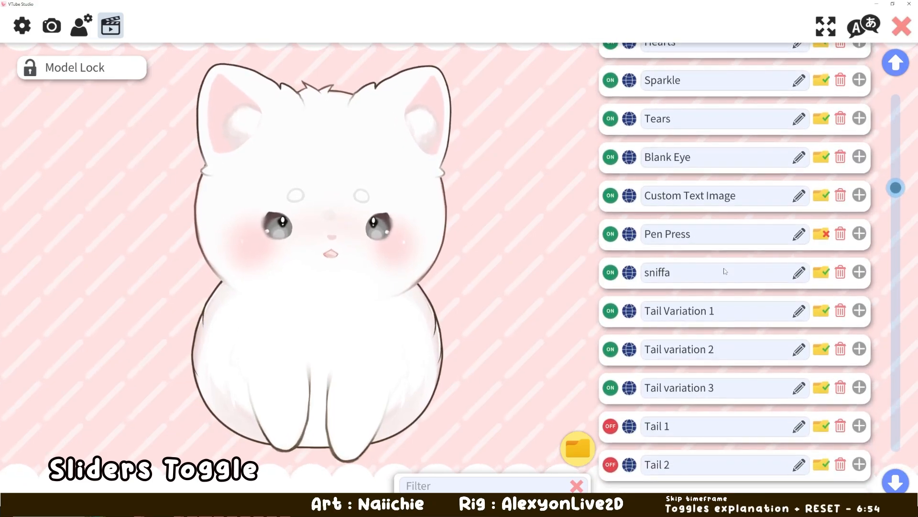
- Examine the sniffa hotkey's expression and key combination and collapse its details
{"action": "scroll", "coordinate": [715, 242], "scroll_direction": "down", "scroll_amount": 1}
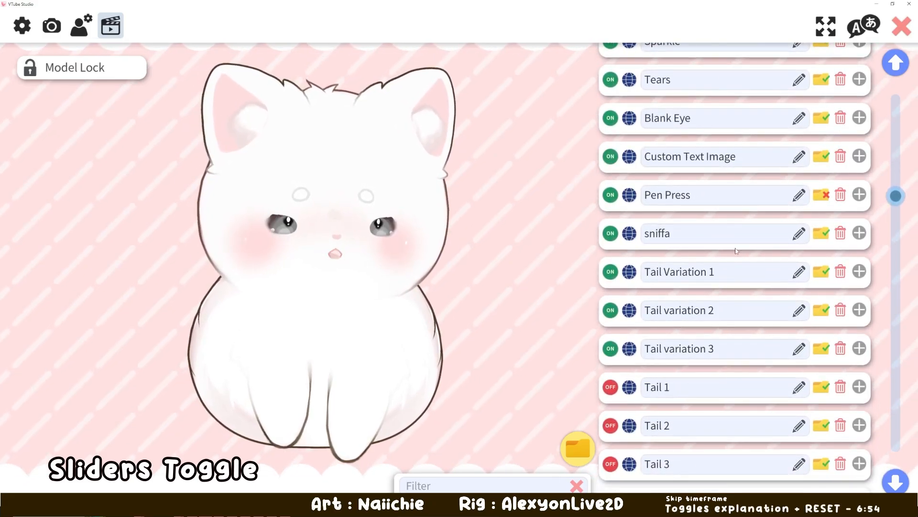
{"action": "left_click", "coordinate": [854, 234]}
{"action": "scroll", "coordinate": [765, 249], "scroll_direction": "down", "scroll_amount": 1}
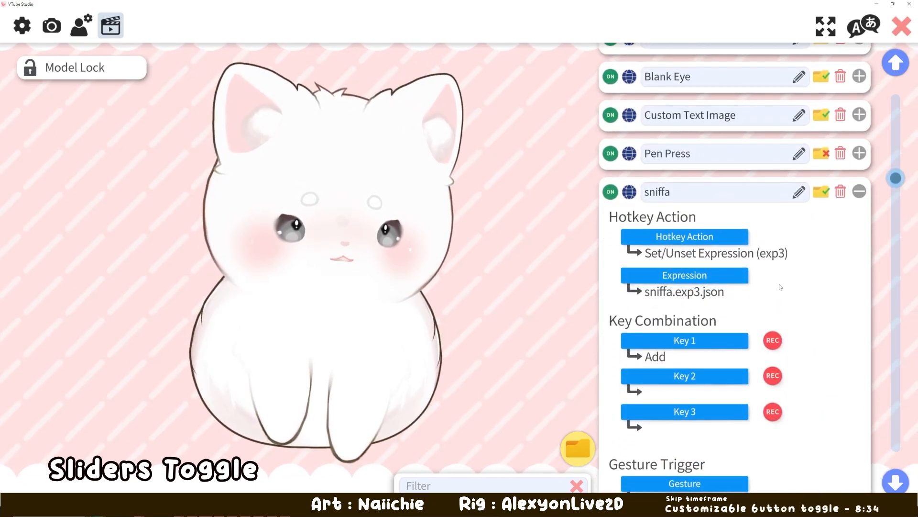
{"action": "scroll", "coordinate": [391, 263], "scroll_direction": "up", "scroll_amount": 2}
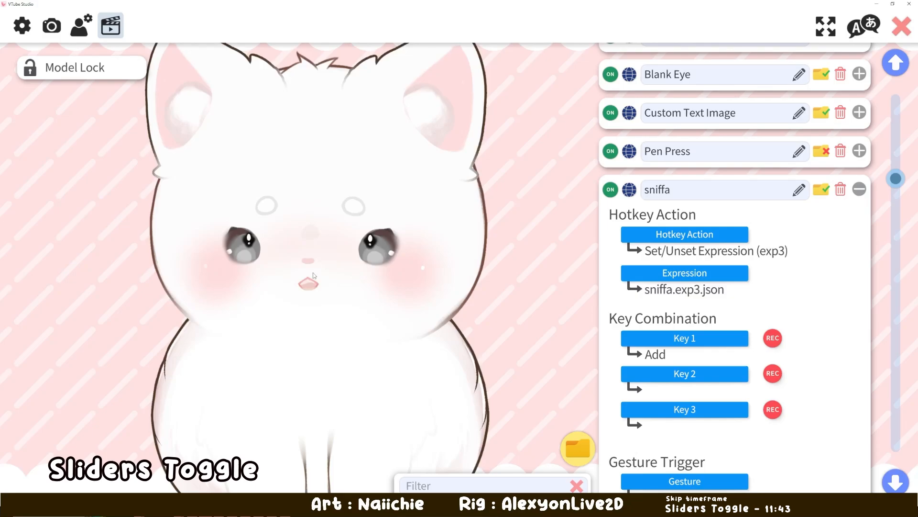
{"action": "left_click", "coordinate": [859, 189]}
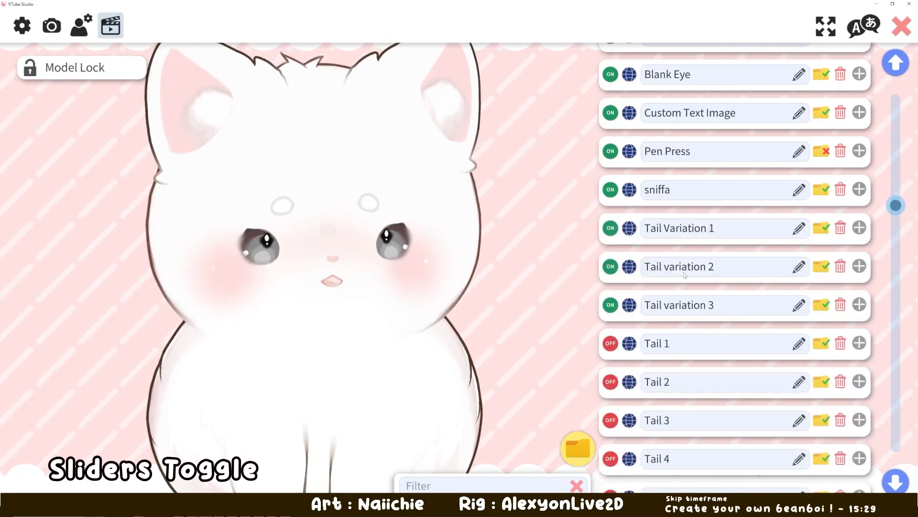
- Enable the hotkeys Tail 1 through Tail 10 to try out the model's tail toggles
{"action": "scroll", "coordinate": [672, 245], "scroll_direction": "down", "scroll_amount": 3}
{"action": "scroll", "coordinate": [672, 244], "scroll_direction": "down", "scroll_amount": 4}
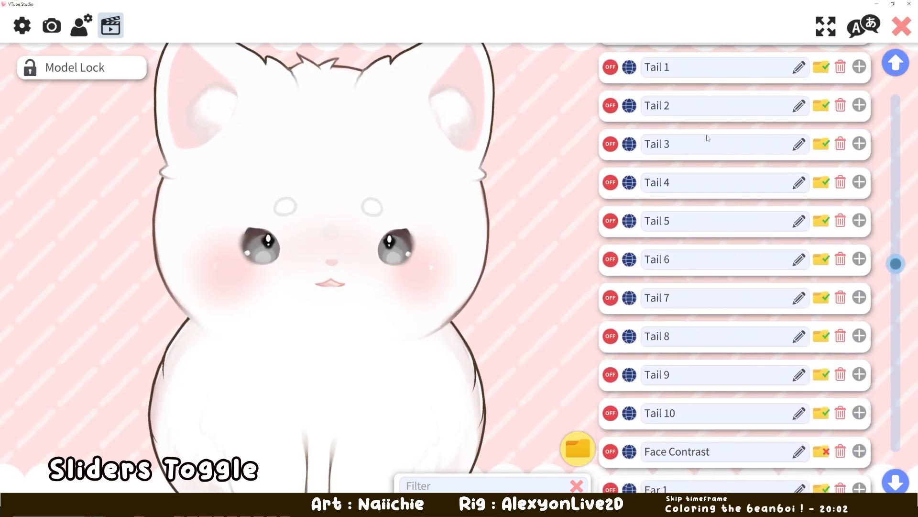
{"action": "scroll", "coordinate": [382, 300], "scroll_direction": "down", "scroll_amount": 5}
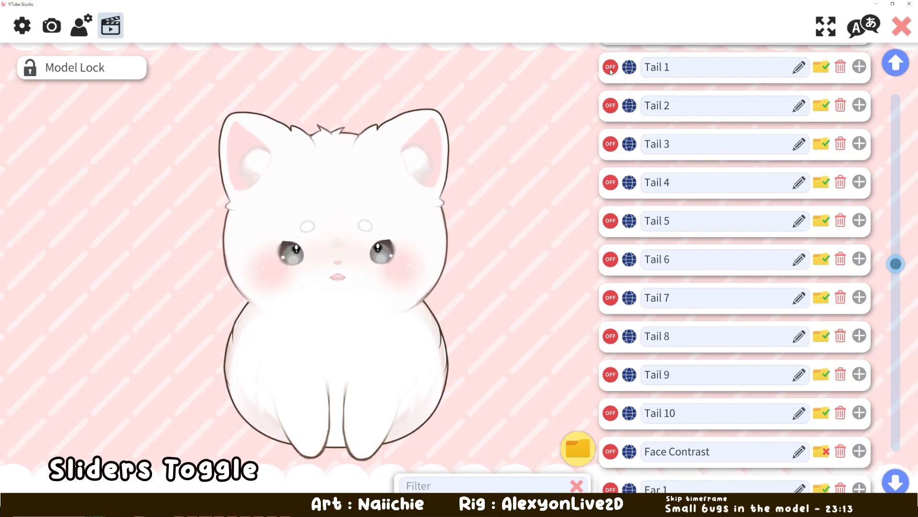
{"action": "scroll", "coordinate": [713, 224], "scroll_direction": "down", "scroll_amount": 3}
{"action": "scroll", "coordinate": [710, 225], "scroll_direction": "up", "scroll_amount": 4}
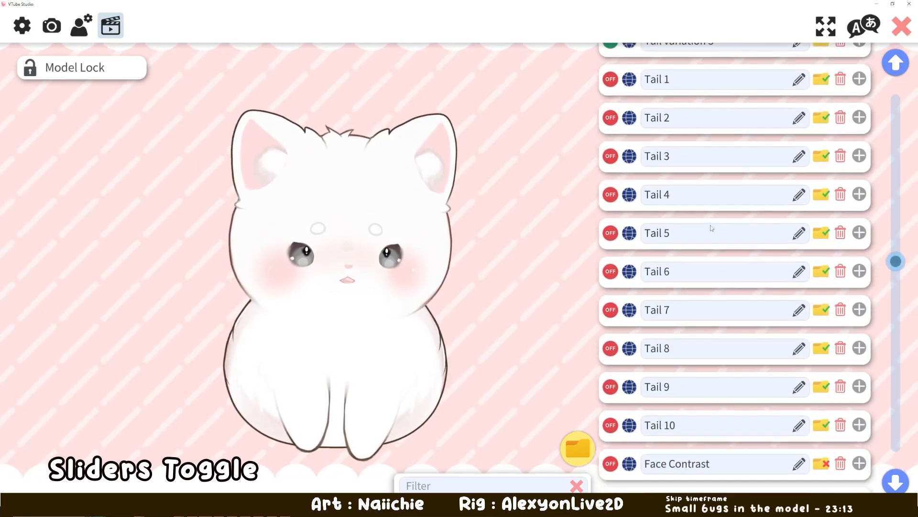
{"action": "scroll", "coordinate": [704, 246], "scroll_direction": "down", "scroll_amount": 1}
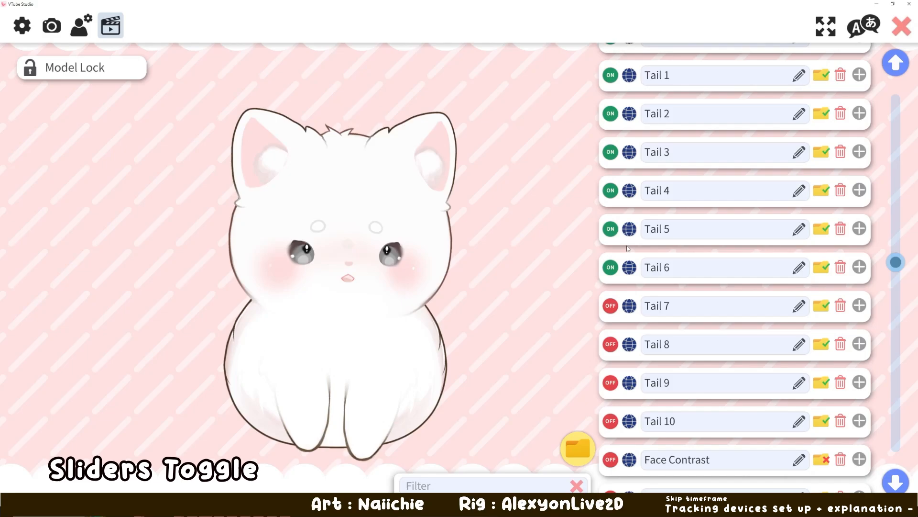
{"action": "left_click", "coordinate": [610, 305]}
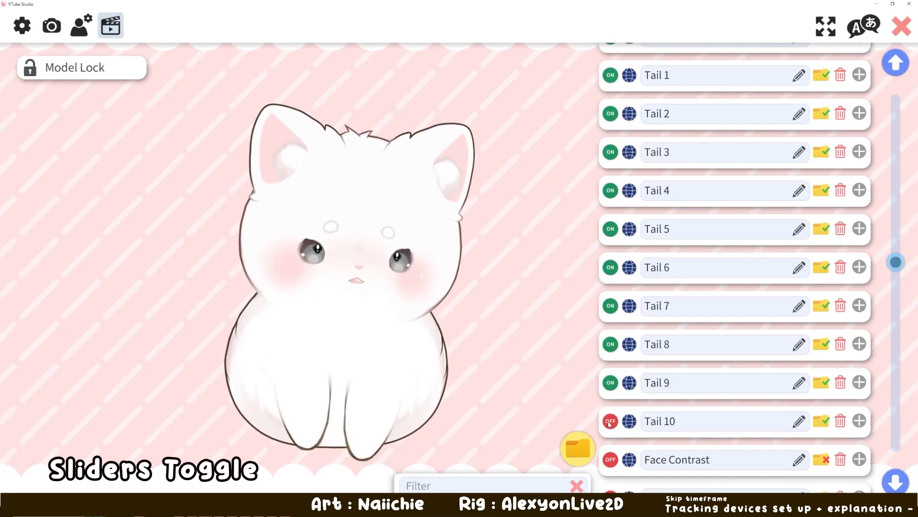
{"action": "left_click", "coordinate": [860, 76]}
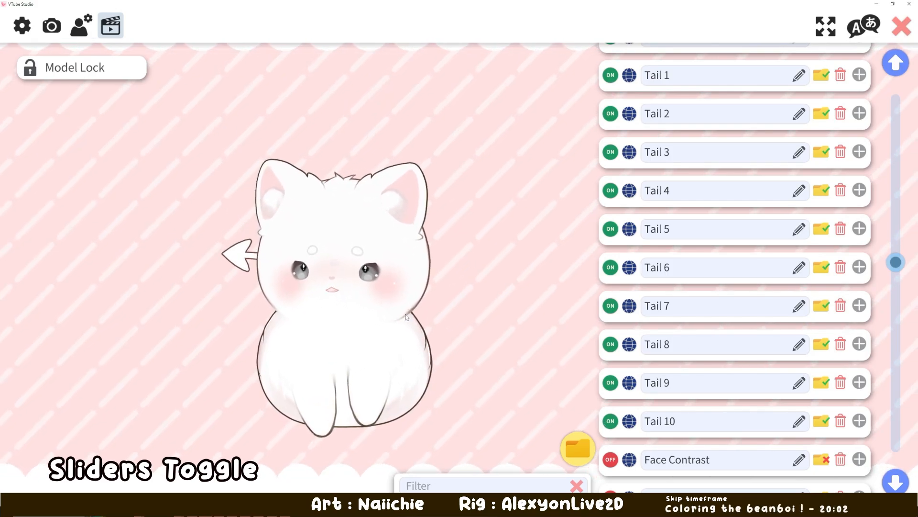
- Disable the hotkeys from Tail 10 back up to Tail 1
{"action": "left_click", "coordinate": [610, 421]}
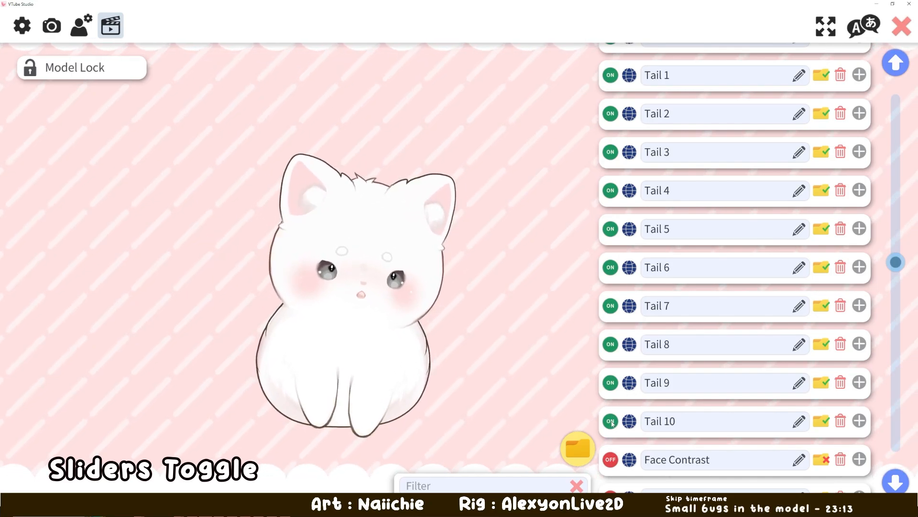
{"action": "left_click", "coordinate": [611, 382]}
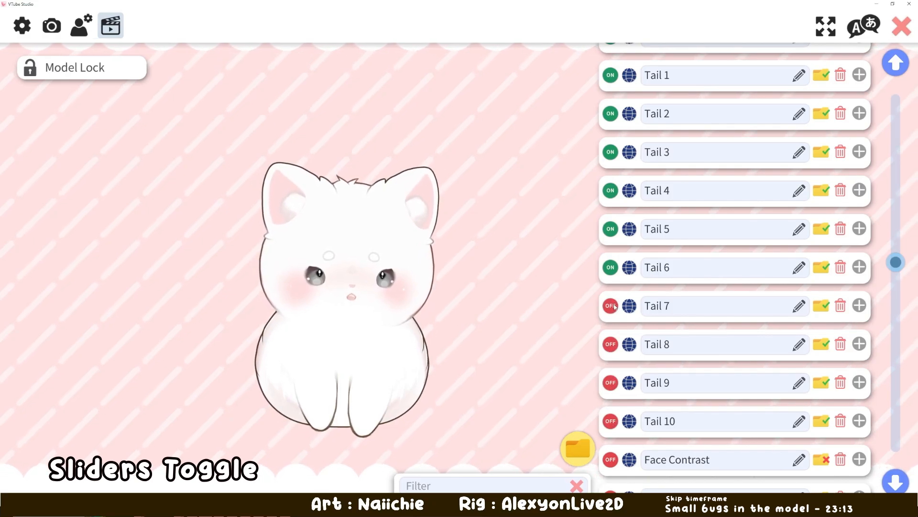
{"action": "left_click", "coordinate": [611, 267]}
{"action": "scroll", "coordinate": [615, 268], "scroll_direction": "up", "scroll_amount": 1}
{"action": "left_click", "coordinate": [616, 262]}
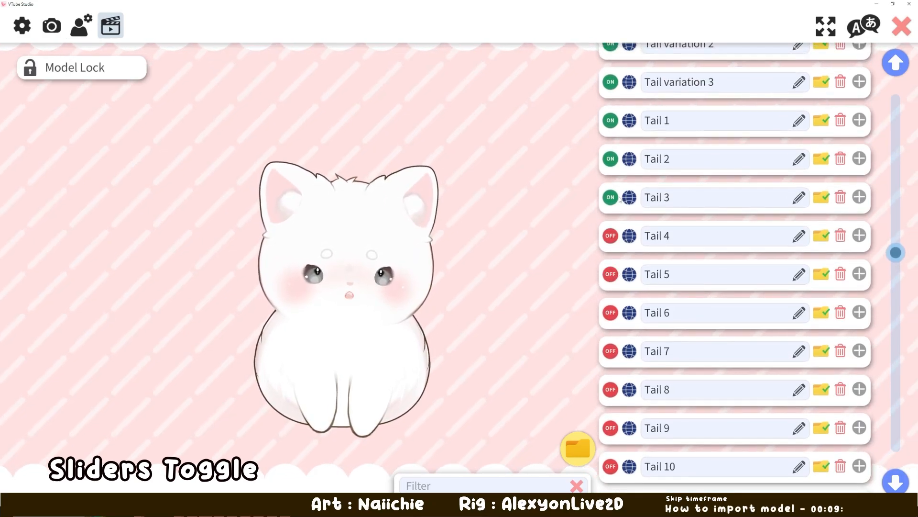
{"action": "scroll", "coordinate": [610, 184], "scroll_direction": "up", "scroll_amount": 3}
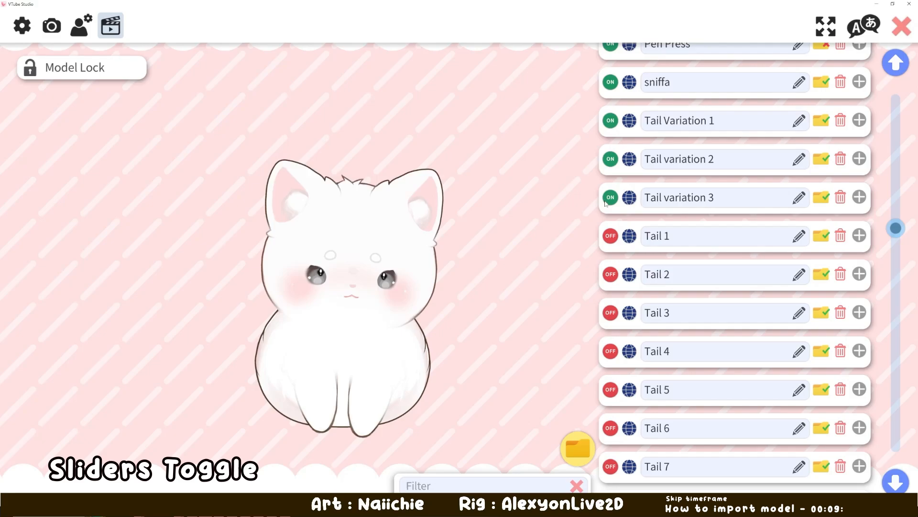
- Enable only the Tail 1 hotkey again and review the expression and key combination of Tail Variation 1
{"action": "left_click", "coordinate": [612, 199]}
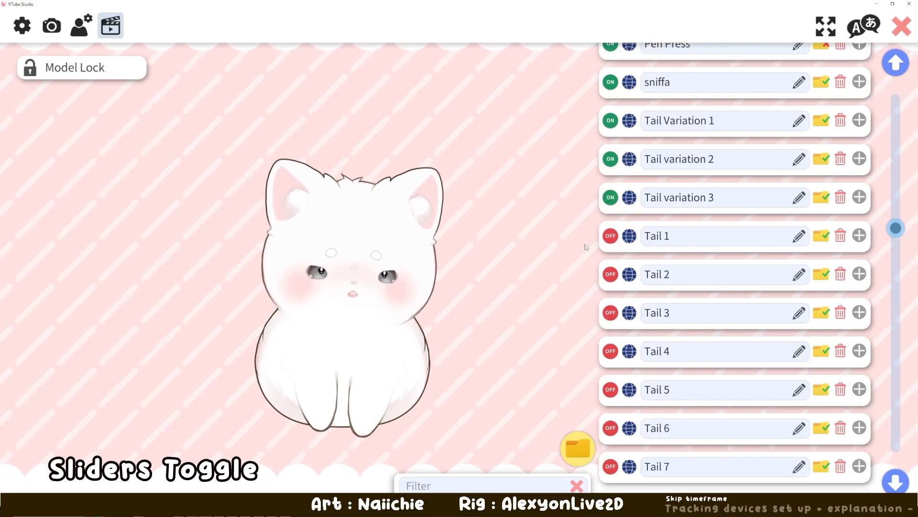
{"action": "left_click", "coordinate": [611, 236]}
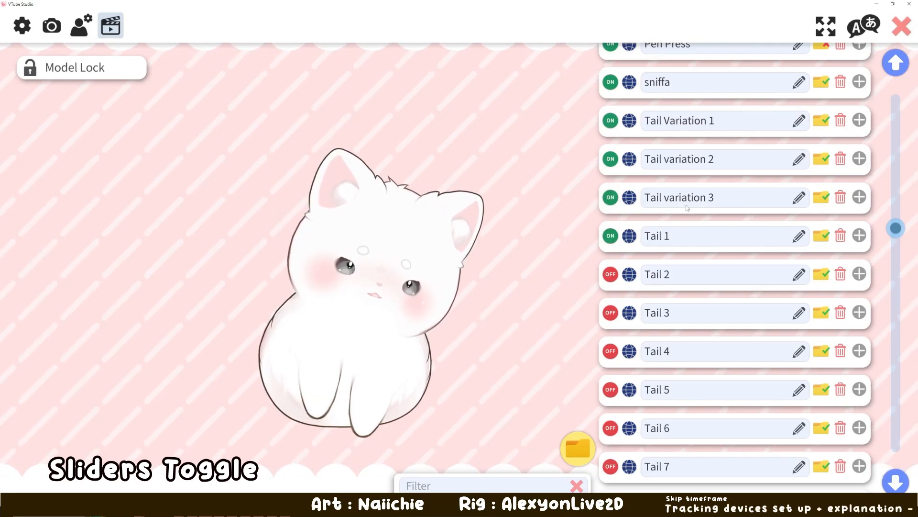
{"action": "scroll", "coordinate": [675, 166], "scroll_direction": "up", "scroll_amount": 1}
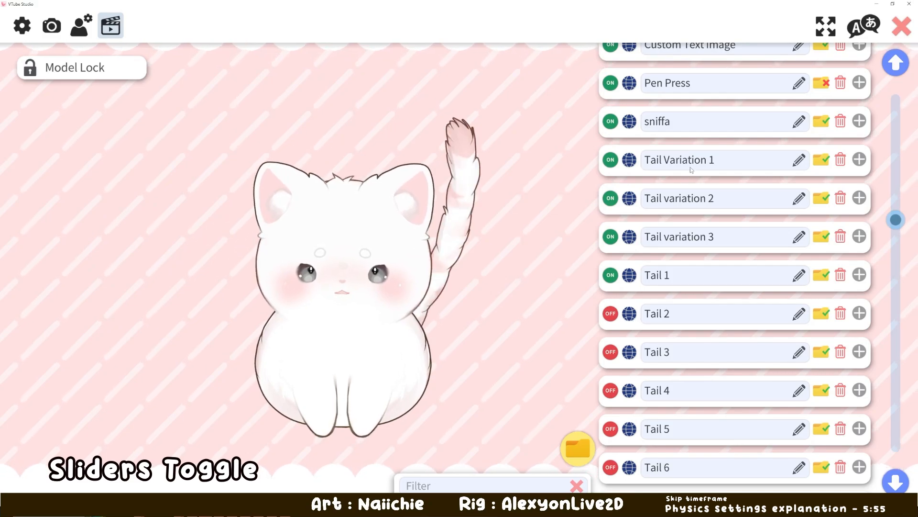
{"action": "scroll", "coordinate": [830, 191], "scroll_direction": "down", "scroll_amount": 2}
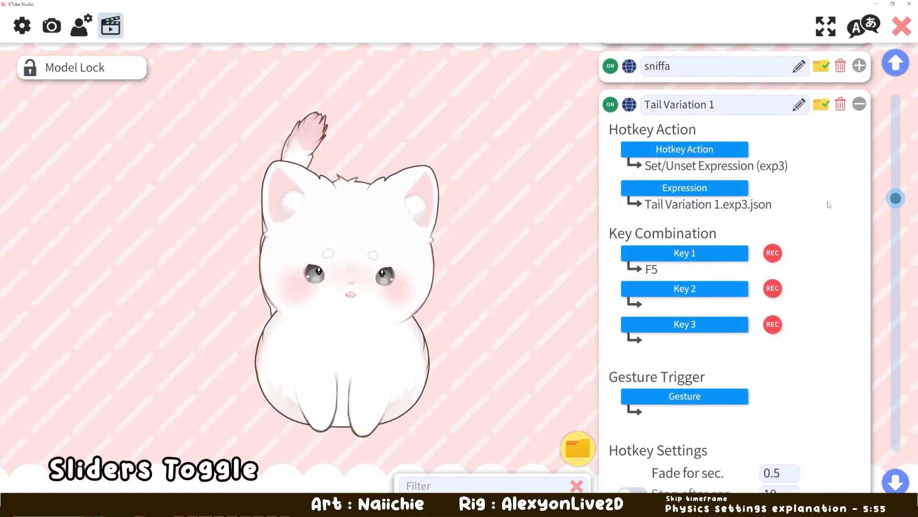
{"action": "left_click", "coordinate": [865, 97]}
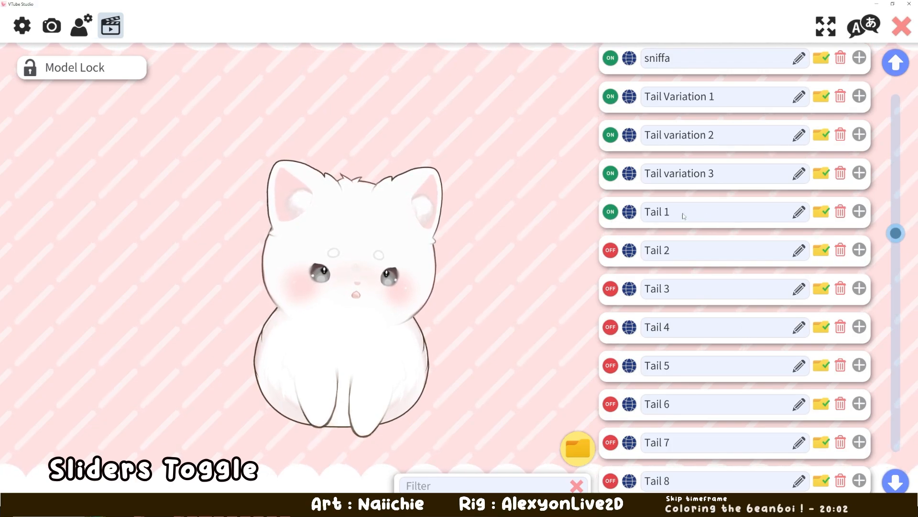
- Enable the hotkeys Ear 1 through Ear 11 to try out the model's ear slider
{"action": "scroll", "coordinate": [913, 233], "scroll_direction": "down", "scroll_amount": 9}
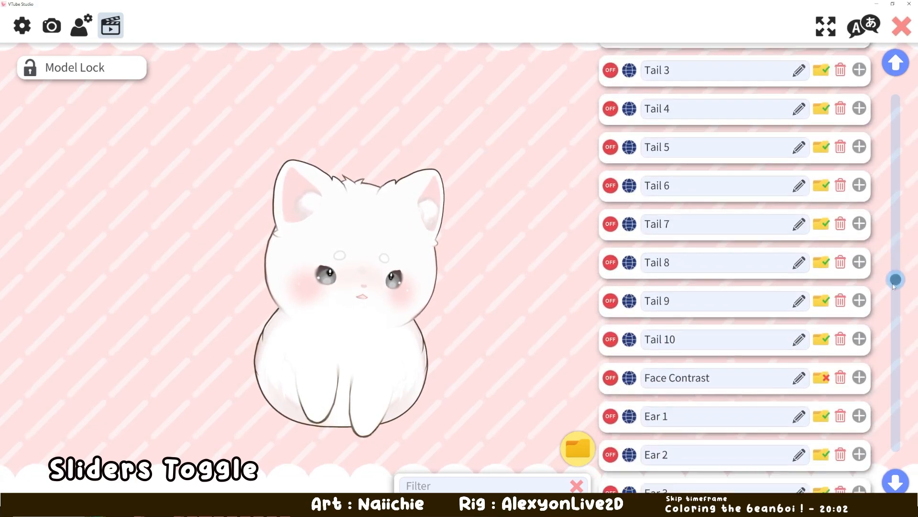
{"action": "left_click_drag", "start_coordinate": [887, 313], "coordinate": [885, 333]}
{"action": "left_click", "coordinate": [610, 182]}
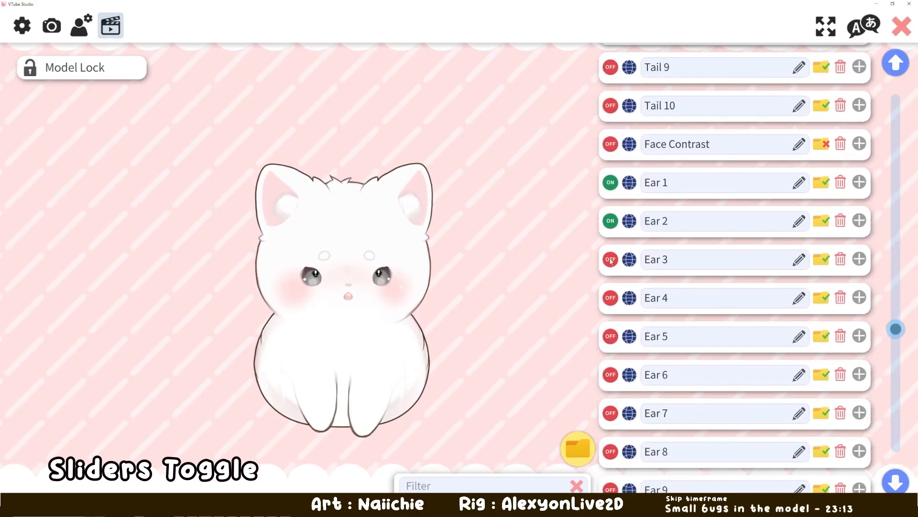
{"action": "left_click", "coordinate": [610, 298]}
{"action": "scroll", "coordinate": [612, 298], "scroll_direction": "down", "scroll_amount": 2}
{"action": "left_click", "coordinate": [611, 256]}
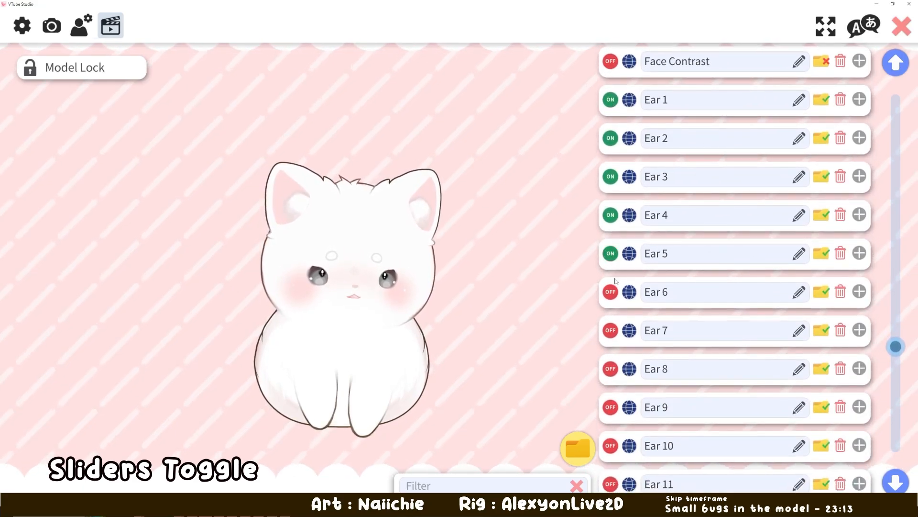
{"action": "left_click", "coordinate": [611, 293]}
{"action": "left_click", "coordinate": [610, 331]}
{"action": "left_click", "coordinate": [611, 369]}
{"action": "left_click", "coordinate": [611, 407]}
{"action": "scroll", "coordinate": [732, 368], "scroll_direction": "down", "scroll_amount": 3}
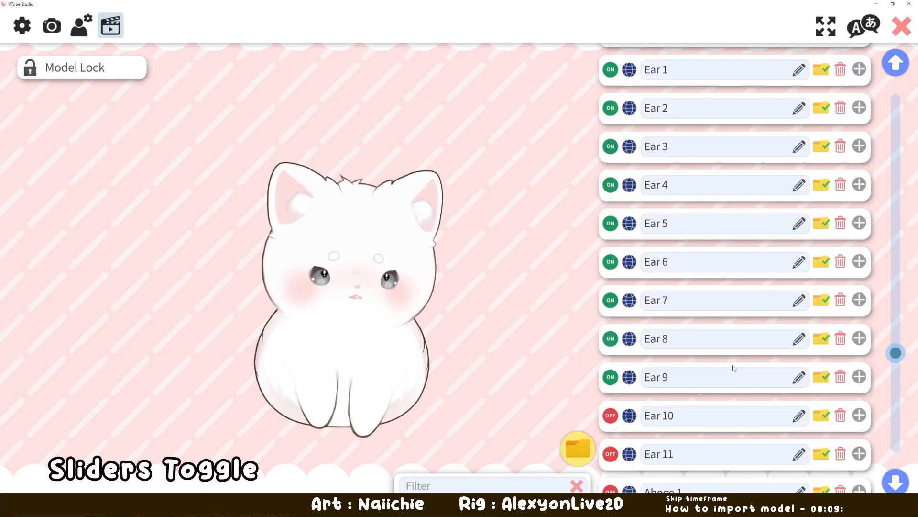
{"action": "left_click", "coordinate": [609, 390]}
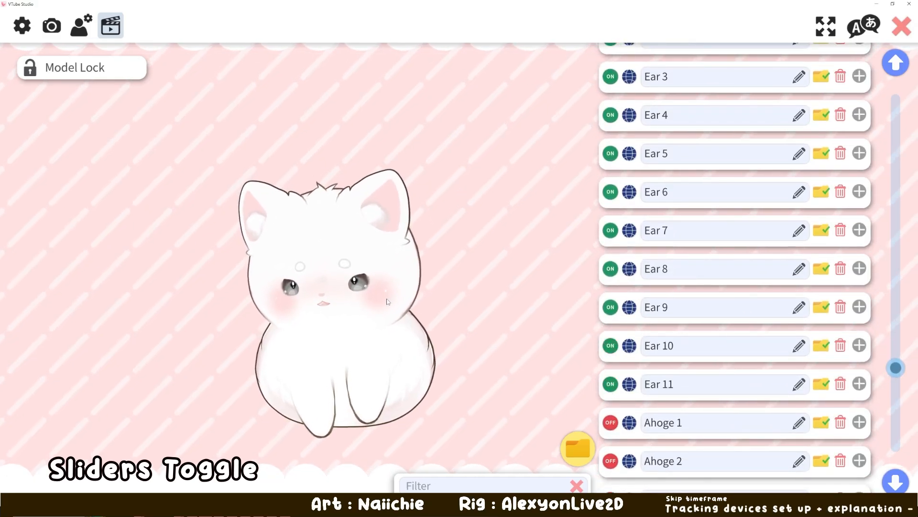
- Trigger the ear hotkeys one after another and watch the ear shapes they give the model
{"action": "key", "text": "1"}
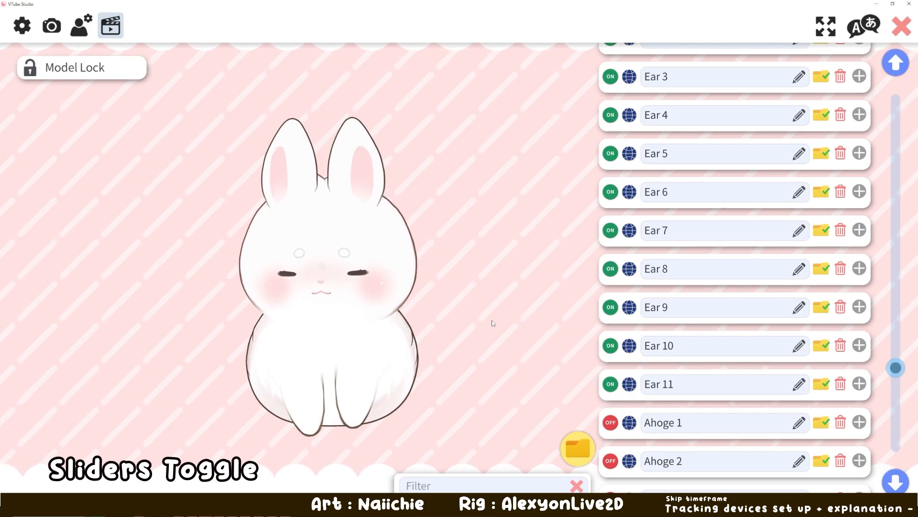
{"action": "key", "text": "2"}
{"action": "key", "text": "3"}
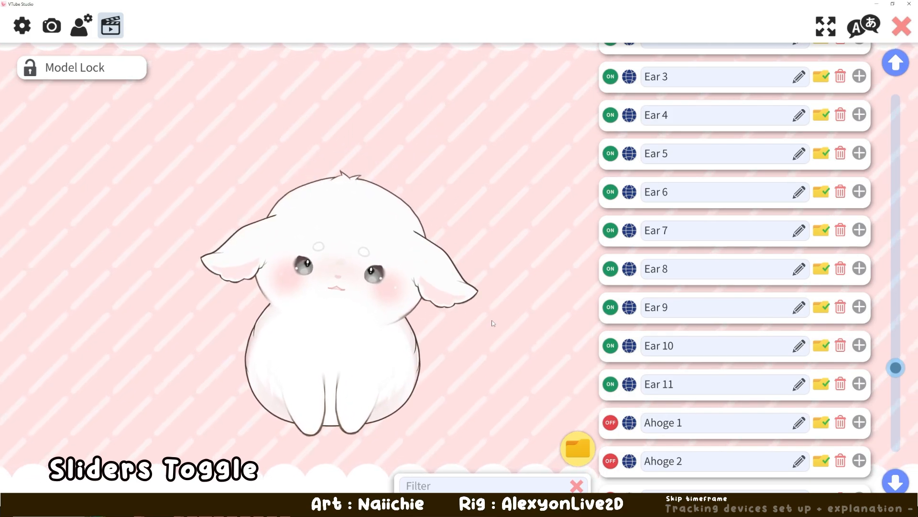
{"action": "key", "text": "4"}
{"action": "key", "text": "5"}
{"action": "key", "text": "6"}
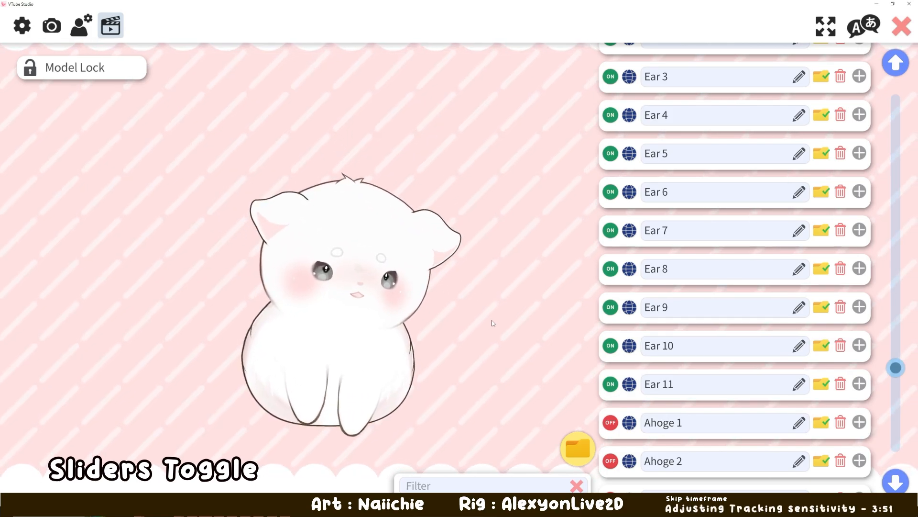
{"action": "key", "text": "7"}
{"action": "key", "text": "8"}
{"action": "key", "text": "9"}
{"action": "key", "text": "0"}
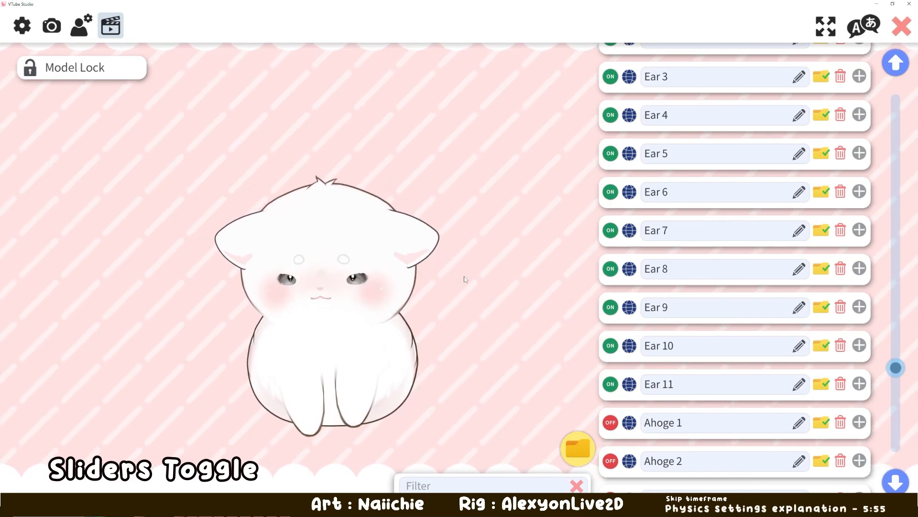
{"action": "key", "text": "minus"}
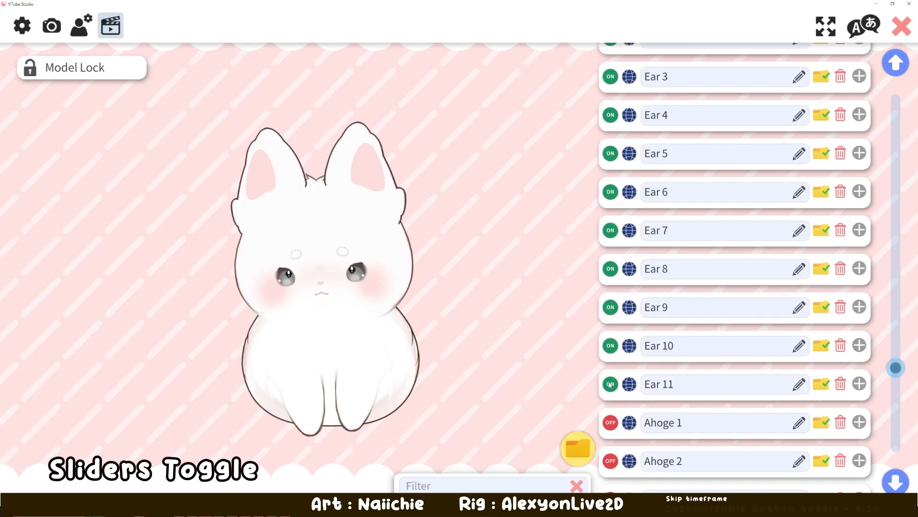
- Return the model to its default ears and disable the hotkeys from Ear 11 back up to Ear 1
{"action": "key", "text": "minus"}
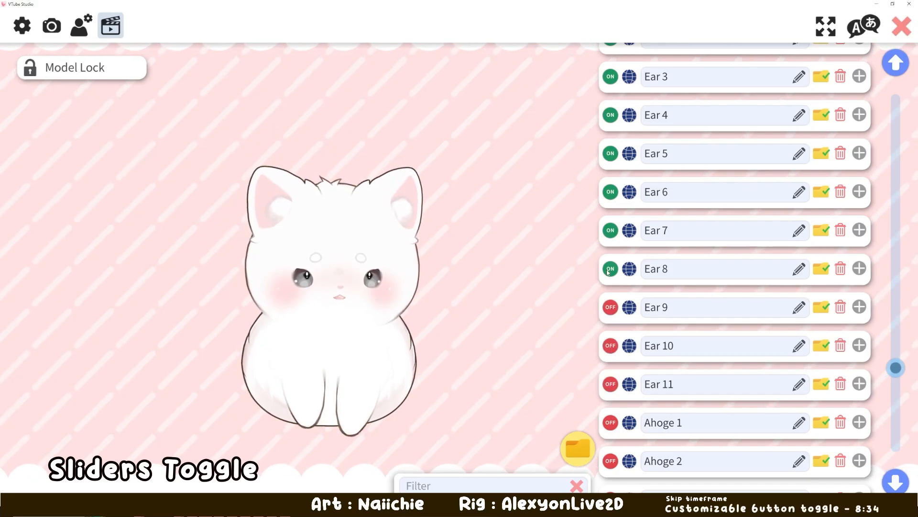
{"action": "left_click", "coordinate": [610, 153]}
{"action": "scroll", "coordinate": [611, 196], "scroll_direction": "up", "scroll_amount": 3}
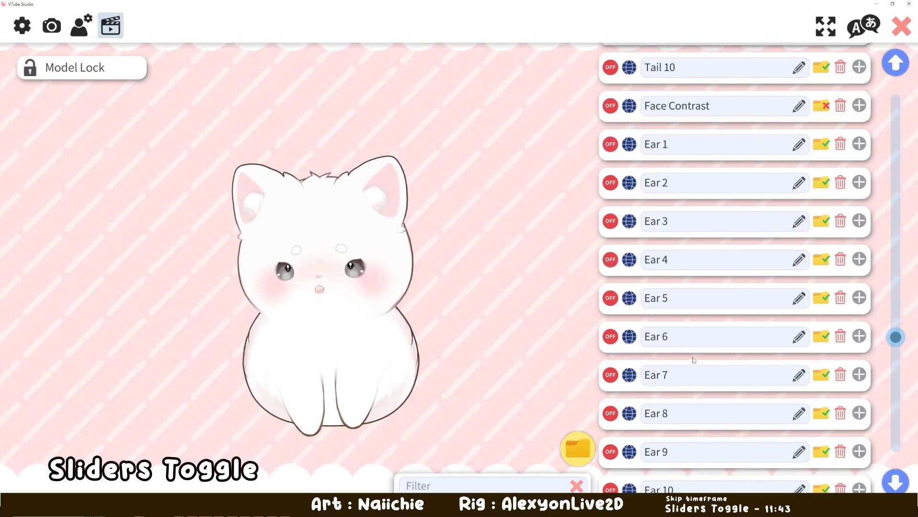
- Enable the Ahoge 1 and Ahoge 2 hotkeys to try the ahoge slider and disable them again
{"action": "scroll", "coordinate": [749, 426], "scroll_direction": "down", "scroll_amount": 6}
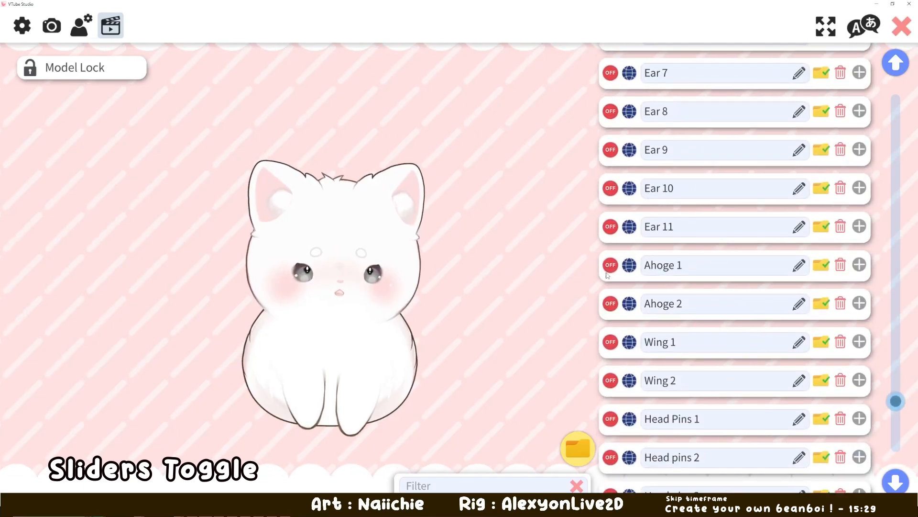
{"action": "left_click", "coordinate": [611, 260]}
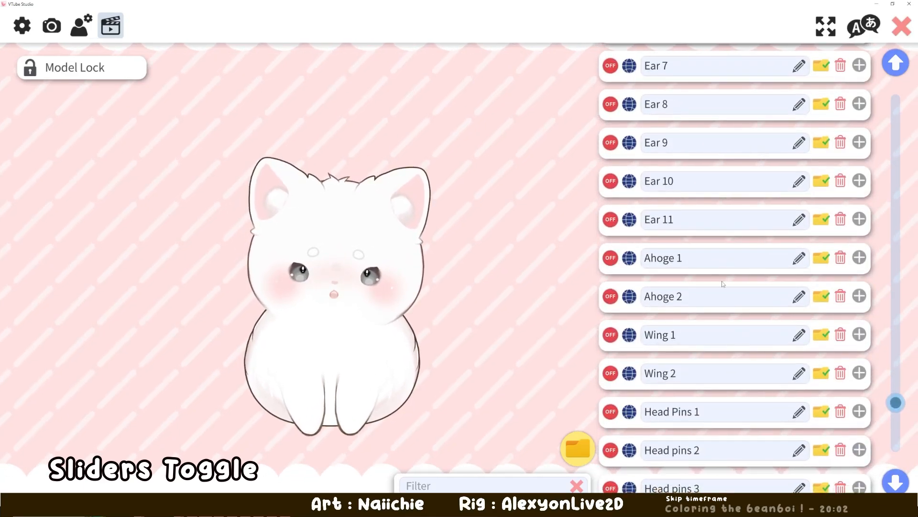
{"action": "scroll", "coordinate": [722, 283], "scroll_direction": "down", "scroll_amount": 1}
{"action": "left_click", "coordinate": [610, 217]}
{"action": "left_click", "coordinate": [611, 257]}
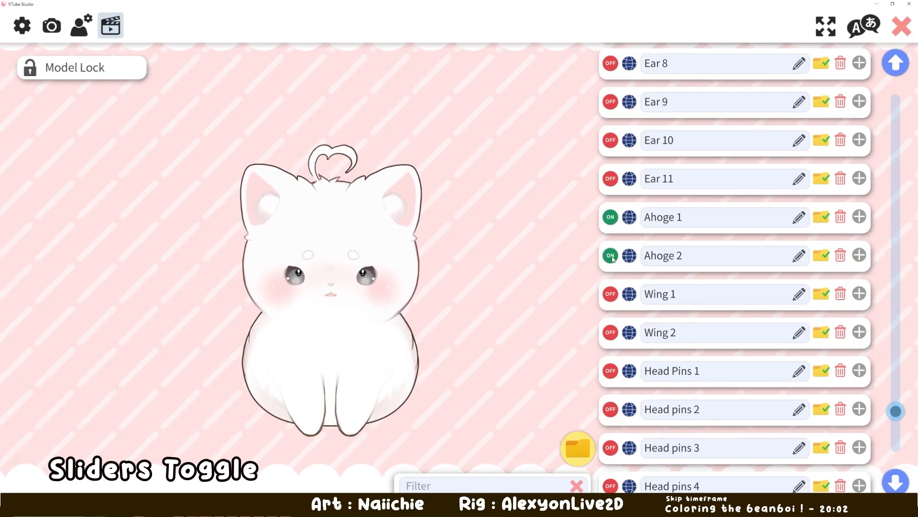
{"action": "left_click", "coordinate": [615, 224]}
- Try the wings slider with the Wing 1 and Wing 2 hotkeys enabled and disable both again
{"action": "scroll", "coordinate": [614, 220], "scroll_direction": "down", "scroll_amount": 2}
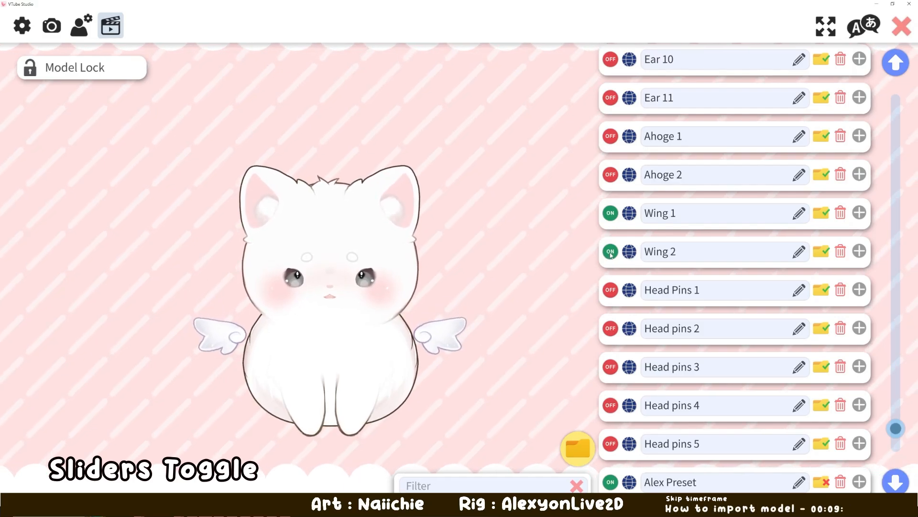
{"action": "left_click", "coordinate": [610, 217]}
{"action": "scroll", "coordinate": [610, 218], "scroll_direction": "down", "scroll_amount": 1}
{"action": "left_click", "coordinate": [610, 213]}
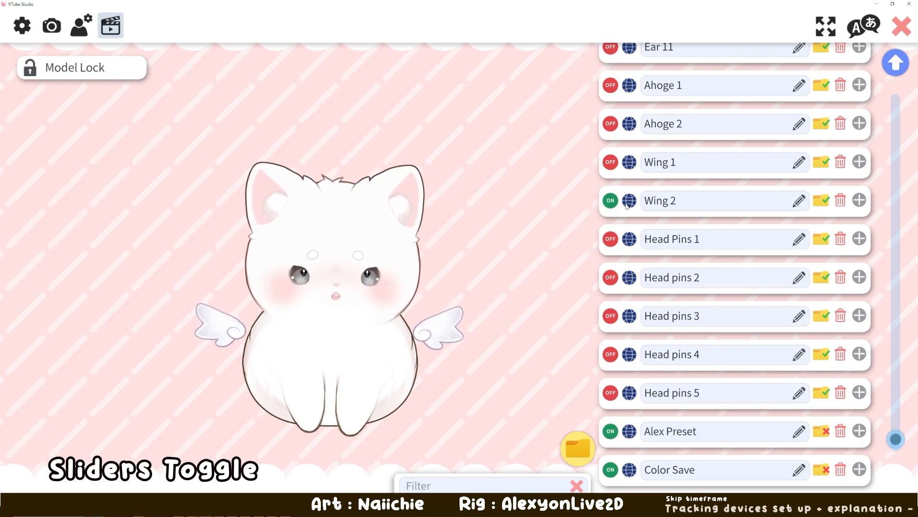
- Enable the head pins hotkeys to try the pin designs on the model and disable them again
{"action": "scroll", "coordinate": [616, 257], "scroll_direction": "down", "scroll_amount": 1}
{"action": "left_click", "coordinate": [613, 187]}
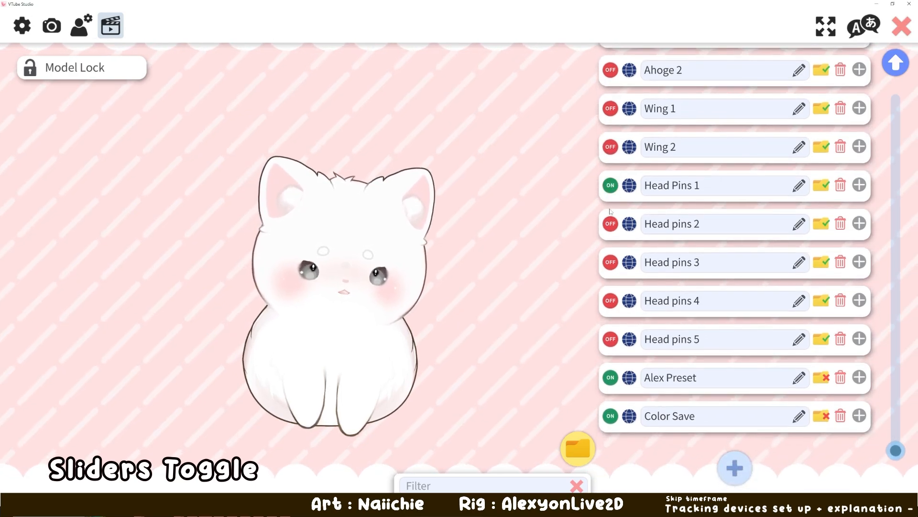
{"action": "left_click", "coordinate": [612, 223]}
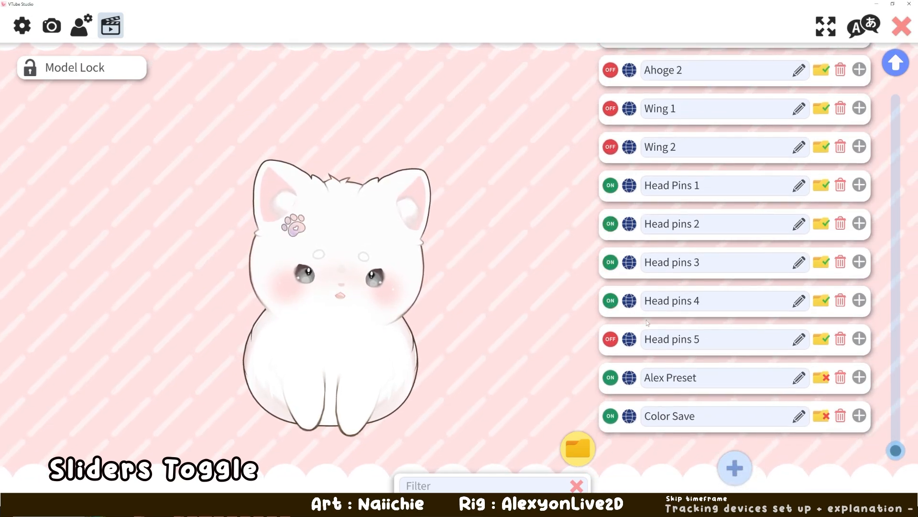
{"action": "left_click", "coordinate": [611, 300]}
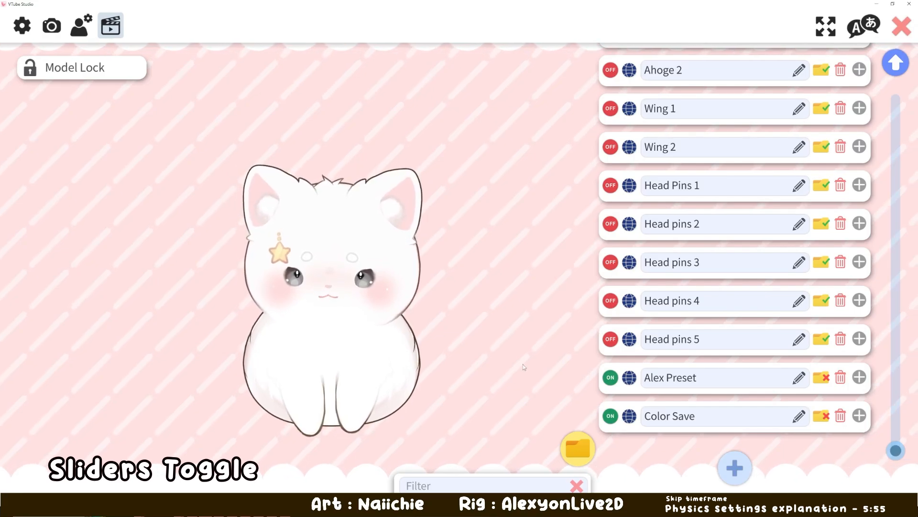
- Filter the hotkey list by the Expression folder and by the Tail Variations folder to review their hotkeys
{"action": "left_click", "coordinate": [585, 450]}
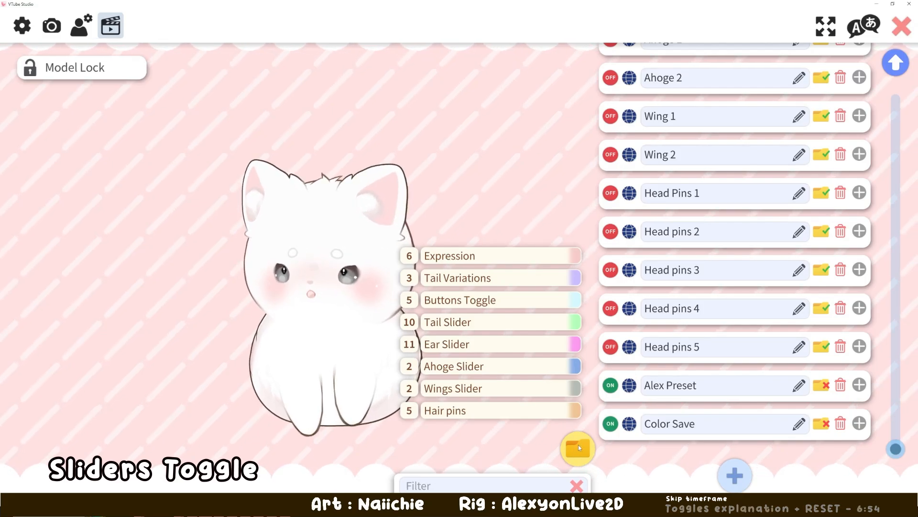
{"action": "left_click", "coordinate": [452, 256]}
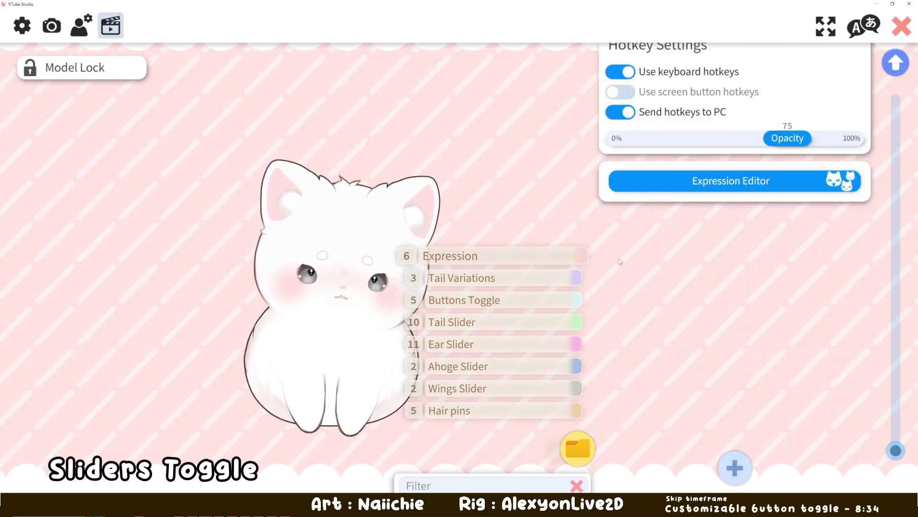
{"action": "left_click", "coordinate": [592, 444]}
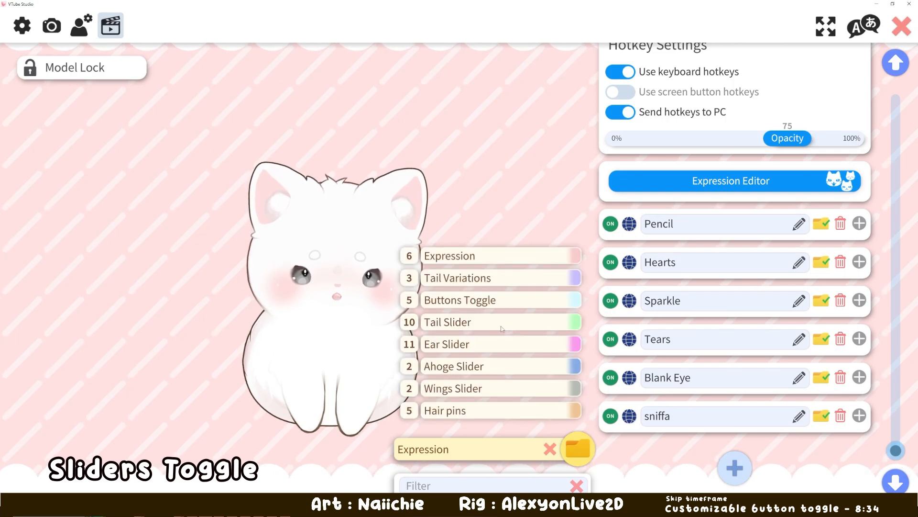
{"action": "left_click", "coordinate": [471, 283]}
{"action": "left_click", "coordinate": [577, 448]}
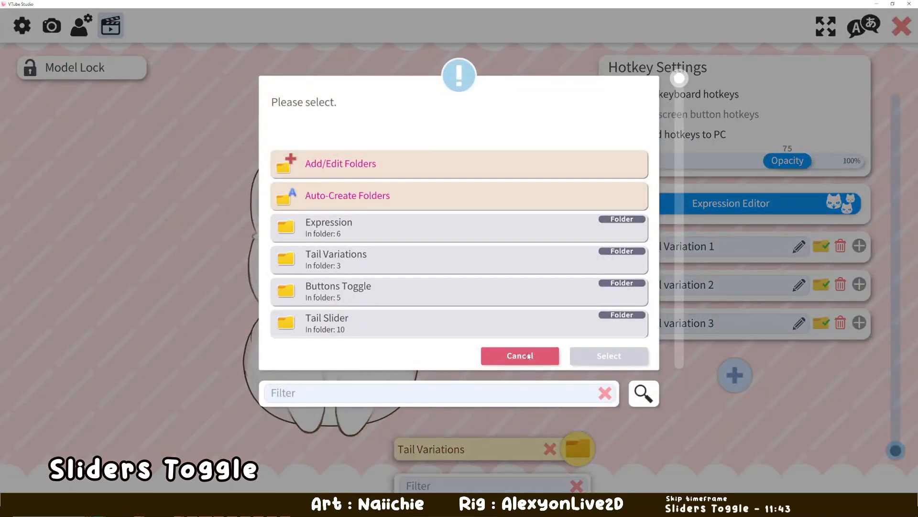
{"action": "left_click", "coordinate": [518, 355]}
- Review the hotkeys in the Tail Slider and Ear Slider folders and clear the folder filter
{"action": "mouse_move", "coordinate": [576, 447]}
{"action": "left_click", "coordinate": [467, 319]}
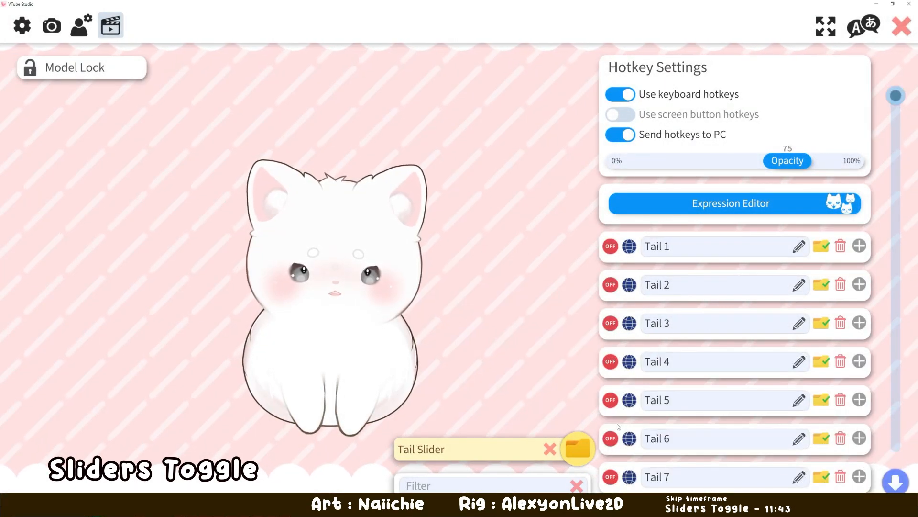
{"action": "left_click", "coordinate": [468, 346]}
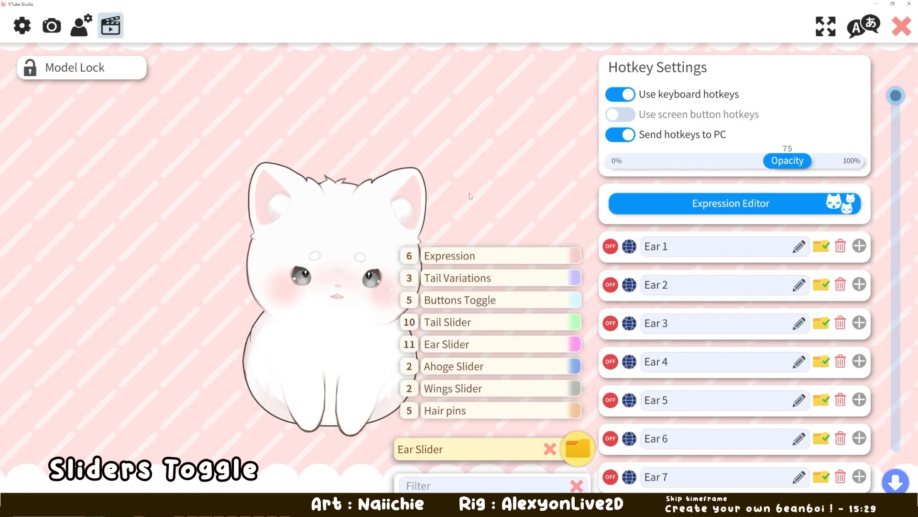
{"action": "mouse_move", "coordinate": [574, 452]}
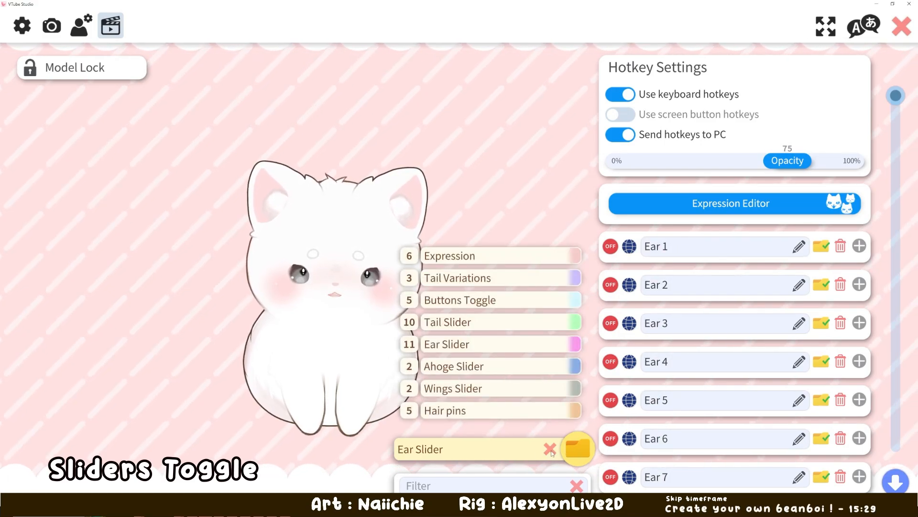
{"action": "left_click", "coordinate": [550, 449]}
{"action": "scroll", "coordinate": [693, 280], "scroll_direction": "down", "scroll_amount": 3}
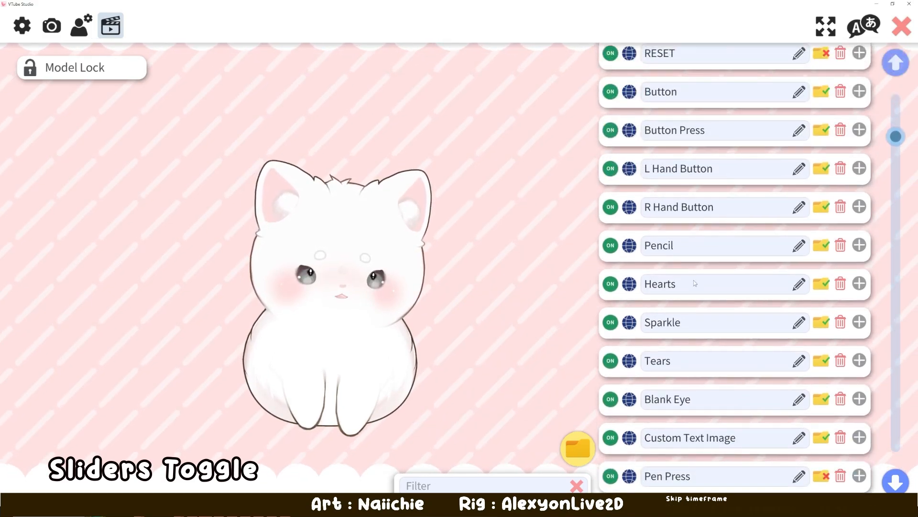
{"action": "scroll", "coordinate": [694, 280], "scroll_direction": "up", "scroll_amount": 3}
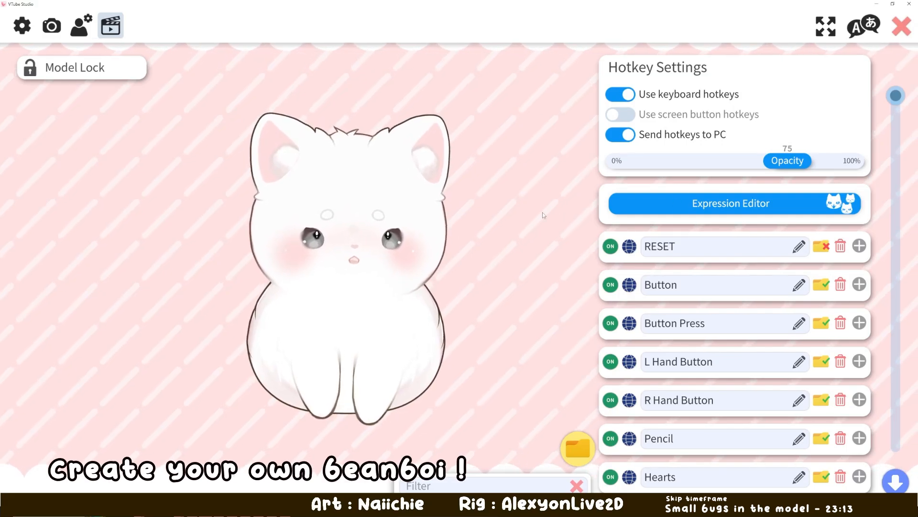
- Start creating a new expression in the Expression Editor
{"action": "left_click", "coordinate": [696, 211]}
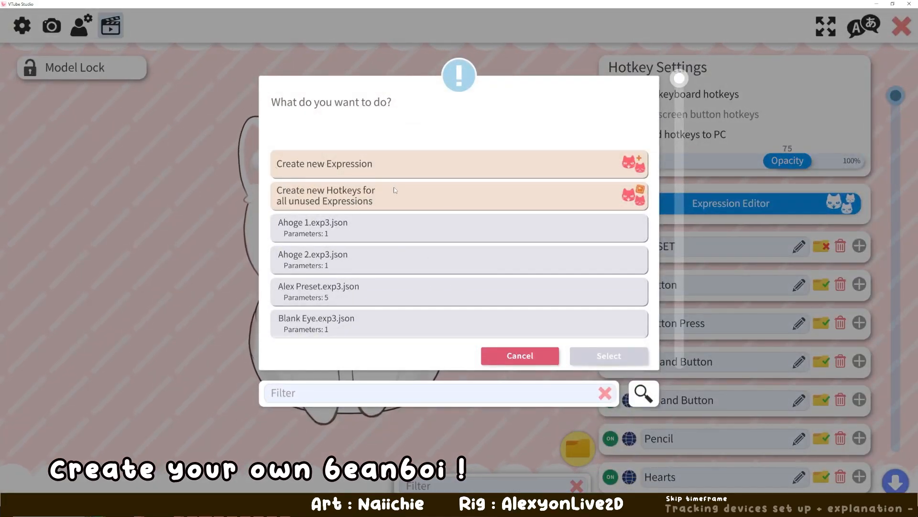
{"action": "left_click", "coordinate": [334, 166]}
{"action": "left_click", "coordinate": [349, 168]}
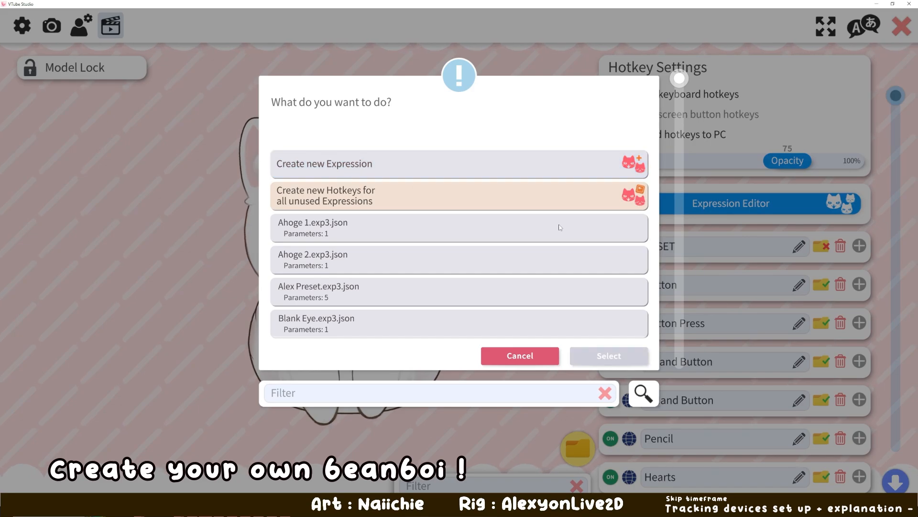
{"action": "left_click", "coordinate": [479, 165]}
{"action": "left_click", "coordinate": [609, 356]}
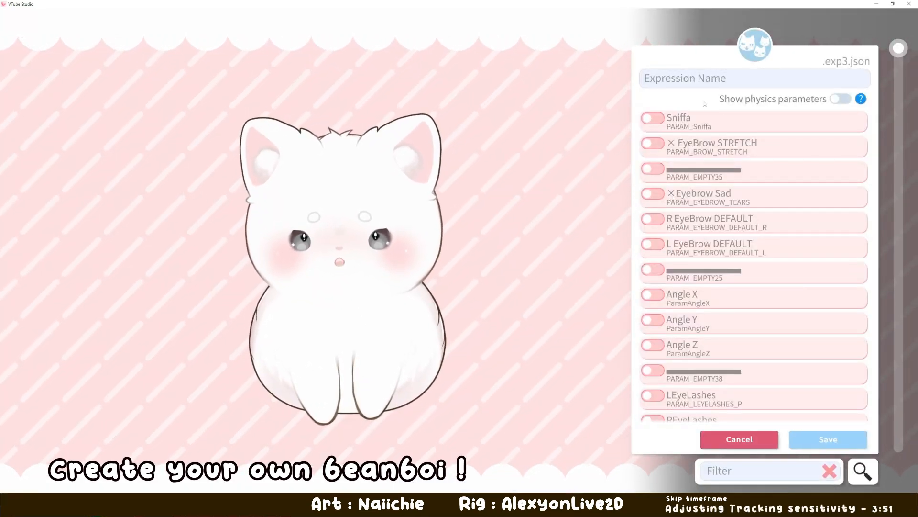
- Name the new expression "Alexyon Save"
{"action": "left_click", "coordinate": [685, 83]}
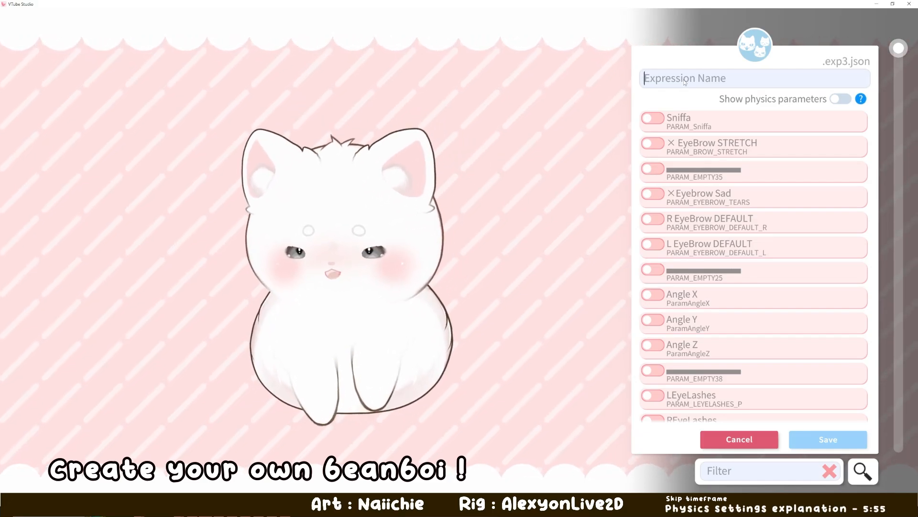
{"action": "type", "text": "Al"}
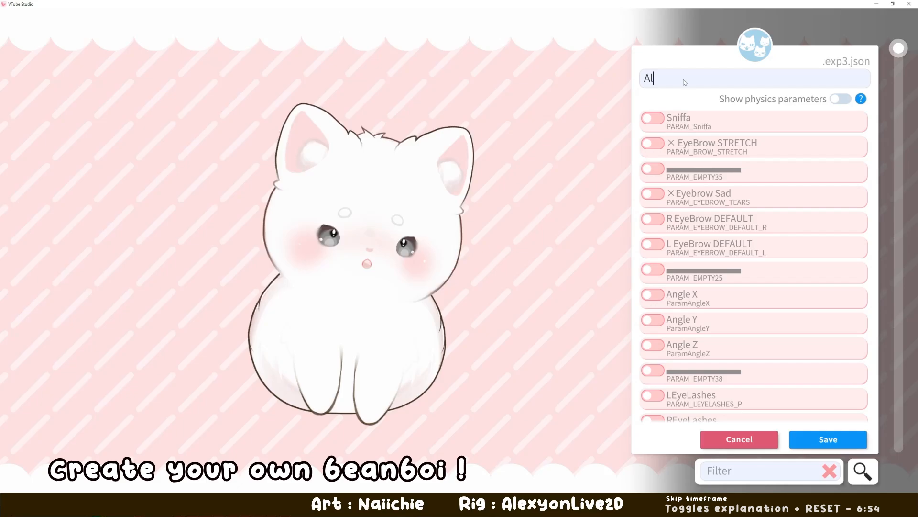
{"action": "type", "text": "exyon Save"}
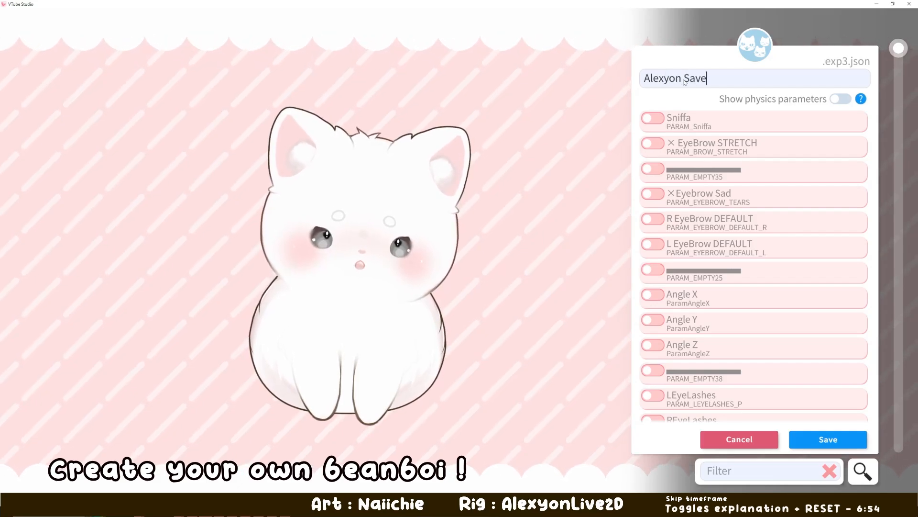
{"action": "type", "text": " file"}
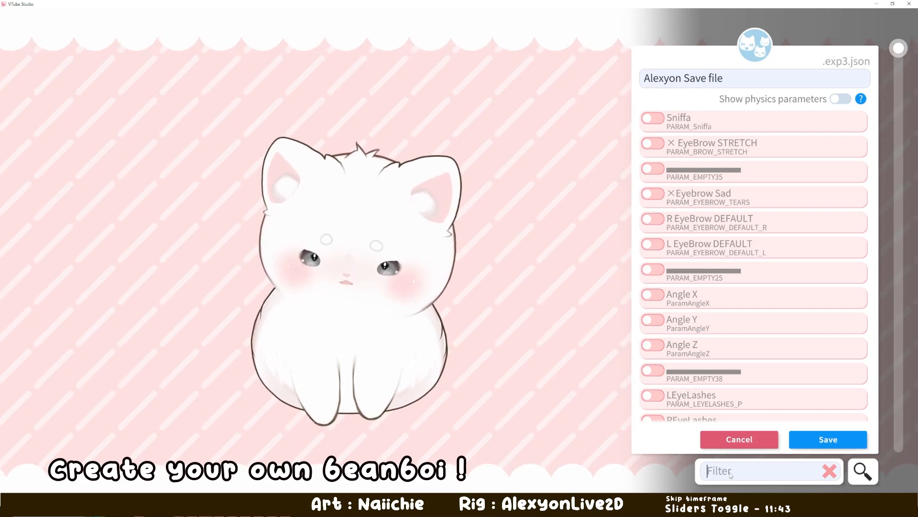
- Complete the expression name as "Alexyon Save file" and filter the parameter list by "slider"
{"action": "type", "text": "sl"}
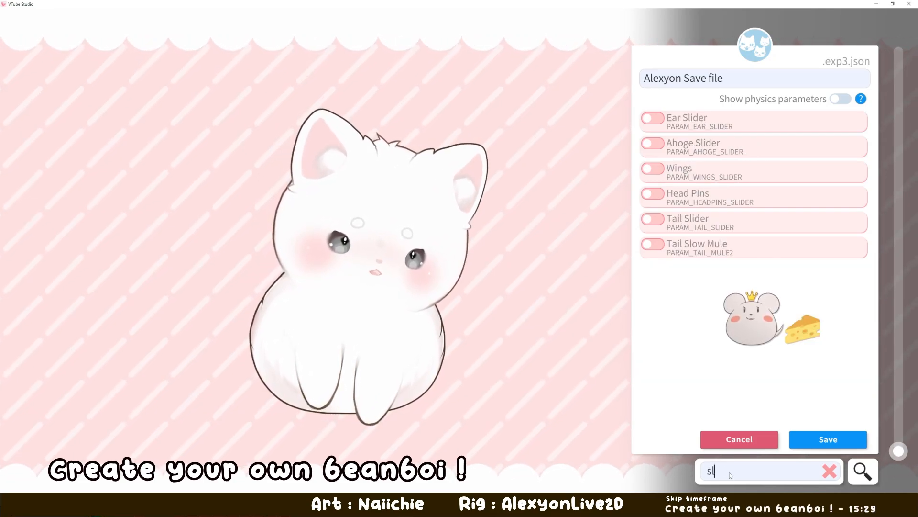
{"action": "type", "text": "ider"}
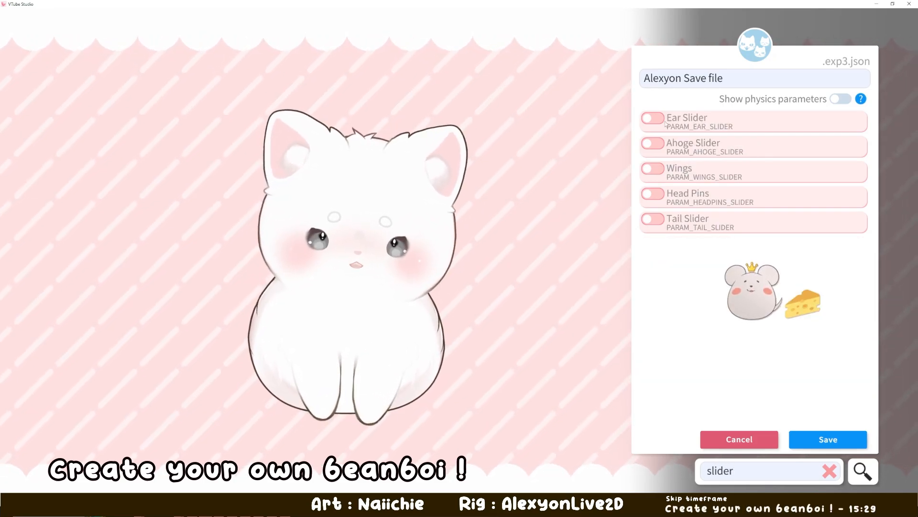
- Include the Ear Slider parameter in the expression, try values 1 and 8, and set it to 5
{"action": "left_click", "coordinate": [657, 121]}
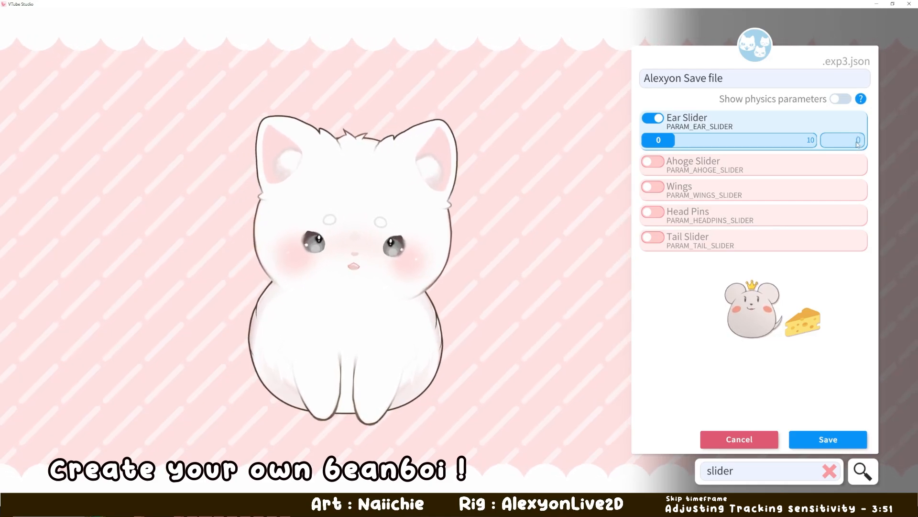
{"action": "type", "text": "1"}
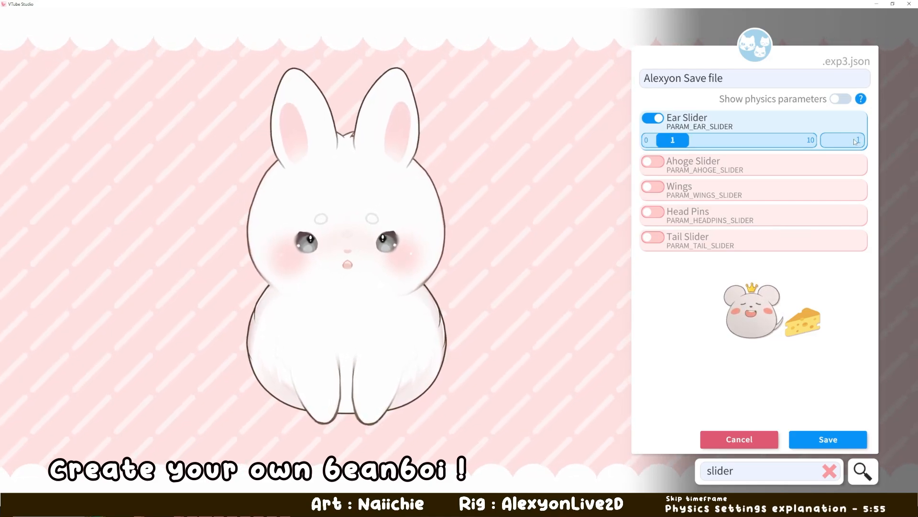
{"action": "left_click_drag", "start_coordinate": [710, 144], "coordinate": [787, 148]}
{"action": "type", "text": "8"}
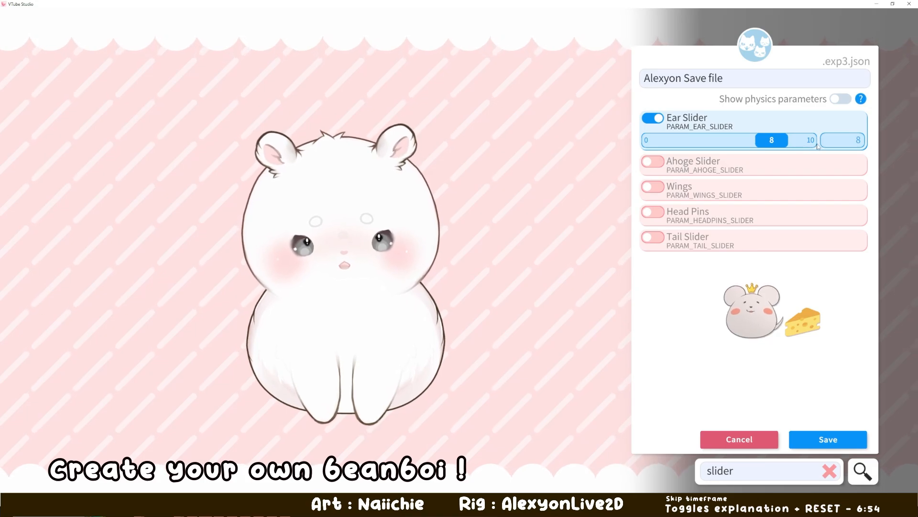
{"action": "key", "text": "BackSpace"}
{"action": "type", "text": "5"}
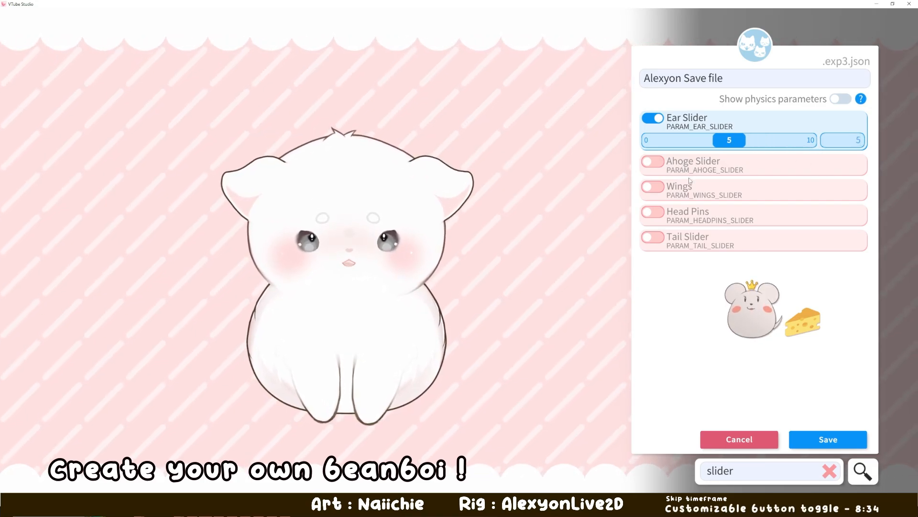
- Include the Ahoge Slider at value 2 and the Wings parameter at value 1, trying the other wing values as well
{"action": "left_click", "coordinate": [654, 162]}
{"action": "type", "text": "2"}
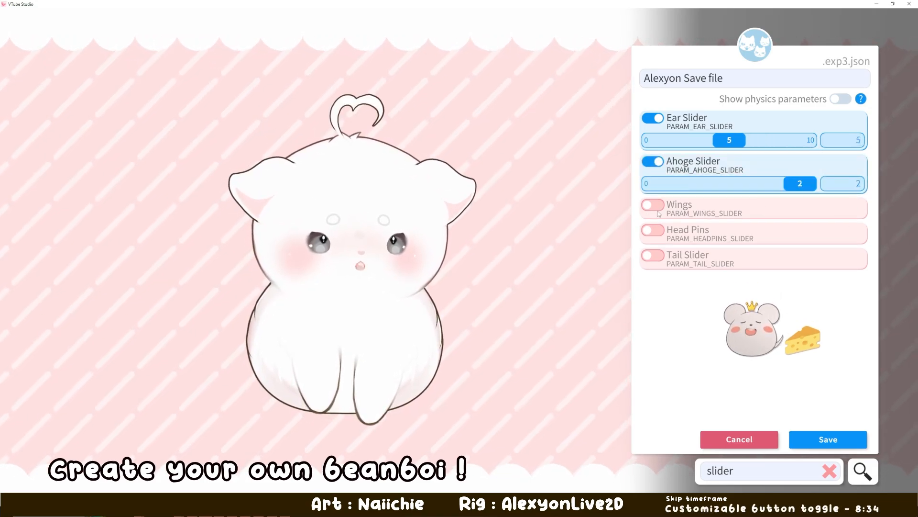
{"action": "left_click", "coordinate": [653, 204]}
{"action": "left_click", "coordinate": [856, 226]}
{"action": "type", "text": "1"}
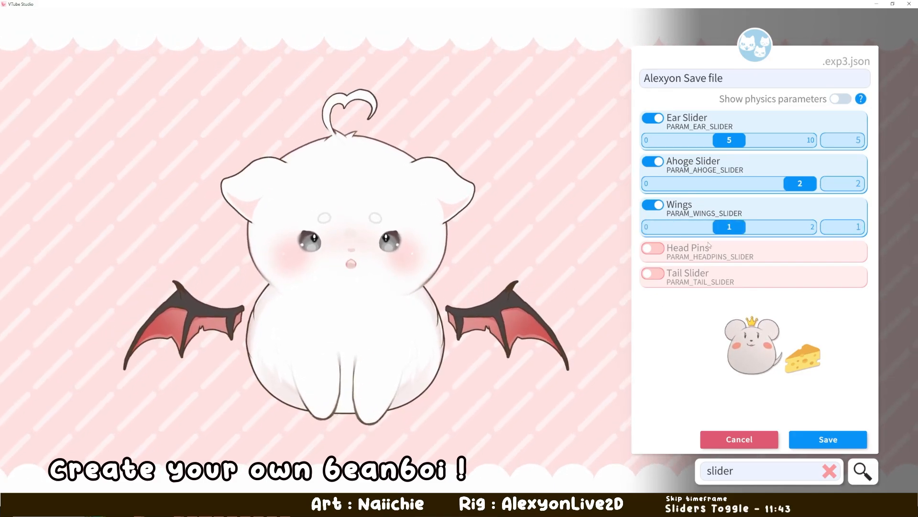
{"action": "left_click_drag", "start_coordinate": [731, 228], "coordinate": [630, 238]}
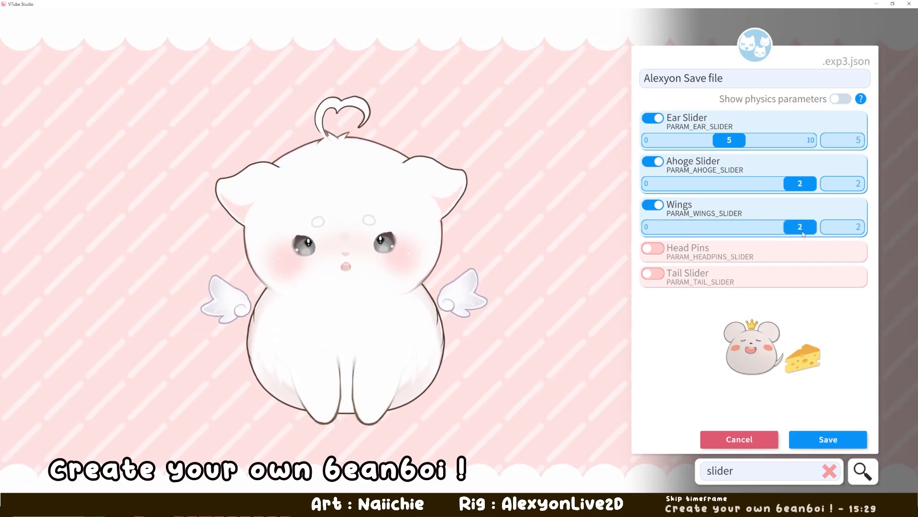
{"action": "left_click_drag", "start_coordinate": [803, 234], "coordinate": [725, 240]}
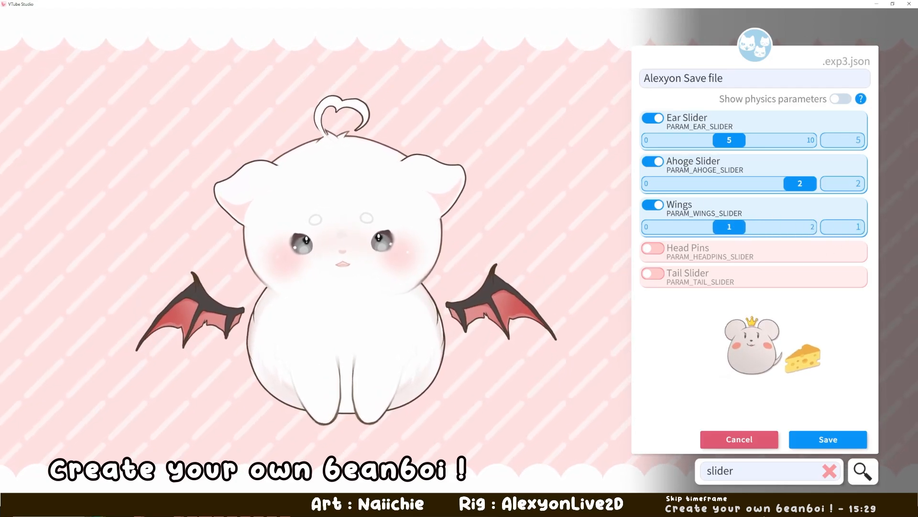
- Filter the parameters by "item" and enable Heart Face Tattoo, FlowerHairpins, Hat and Hat ribbons at value 1, leaving Scarf off after trying it
{"action": "double_click", "coordinate": [741, 473]}
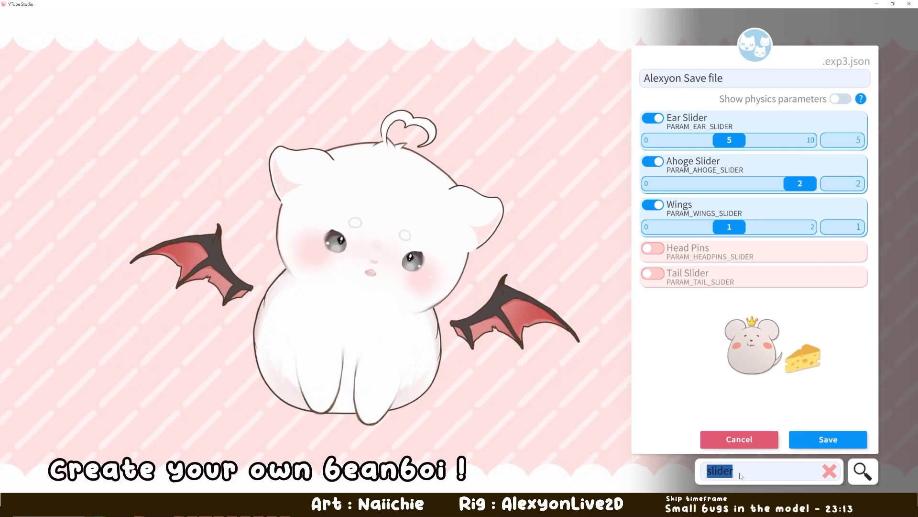
{"action": "type", "text": "item"}
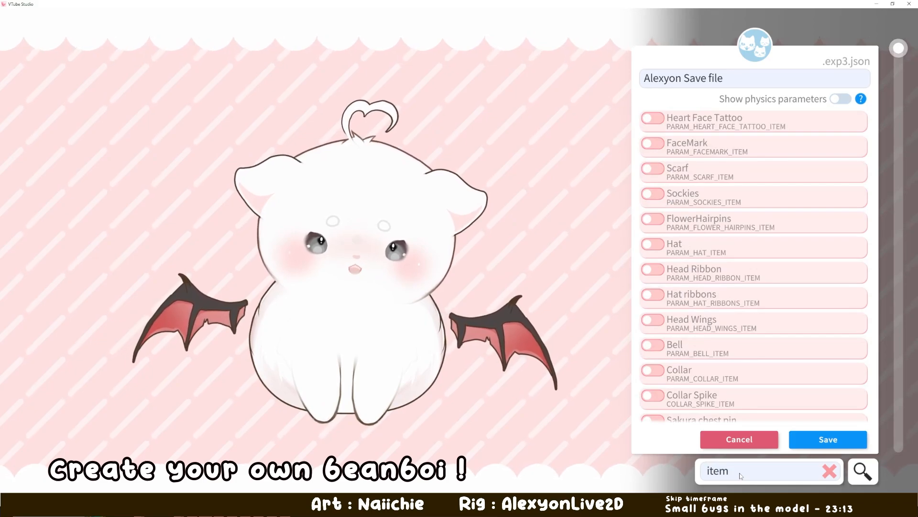
{"action": "left_click", "coordinate": [653, 119]}
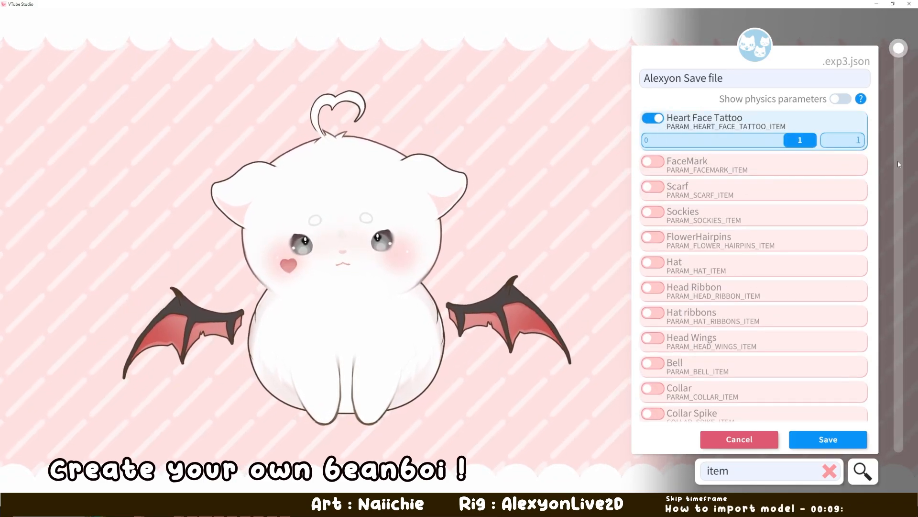
{"action": "left_click", "coordinate": [653, 189]}
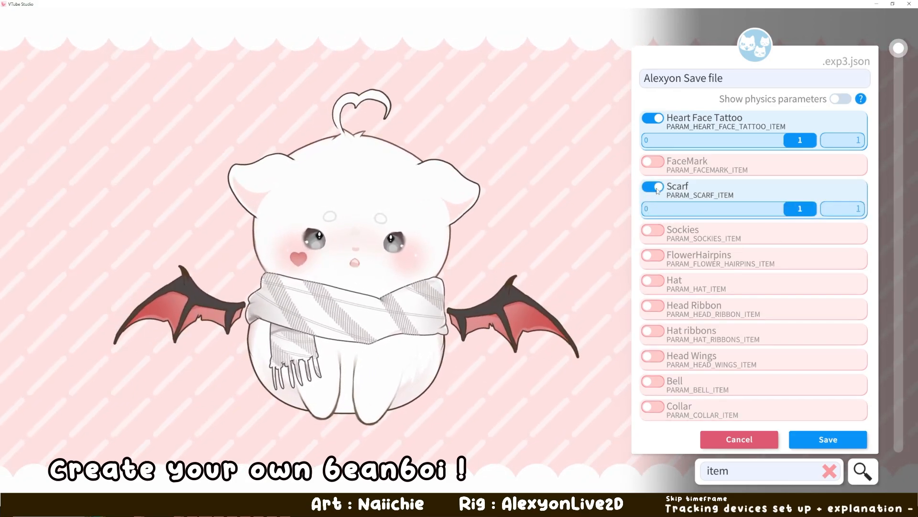
{"action": "left_click", "coordinate": [655, 188]}
{"action": "left_click", "coordinate": [653, 237]}
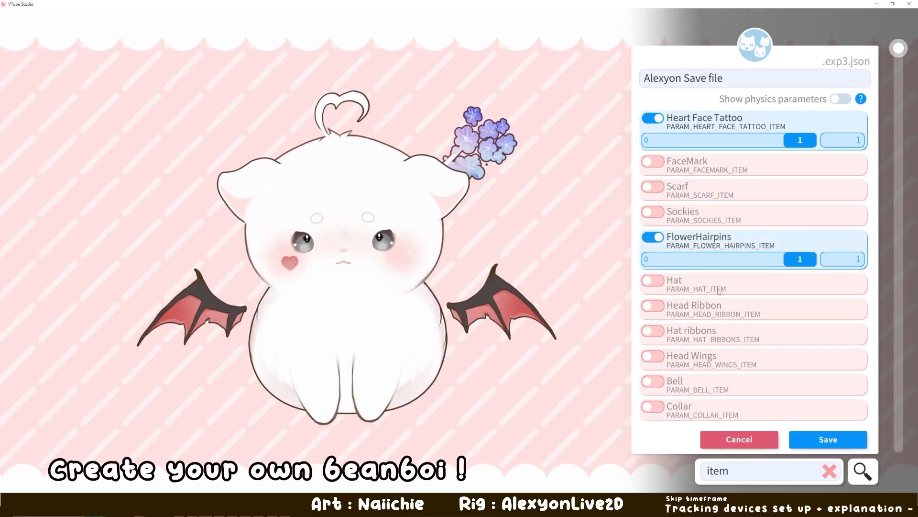
{"action": "left_click", "coordinate": [651, 282]}
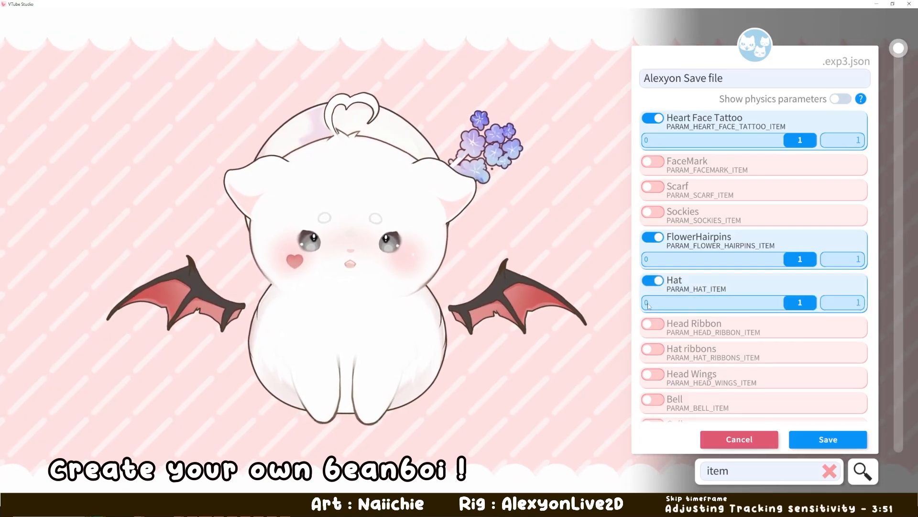
{"action": "left_click", "coordinate": [651, 350]}
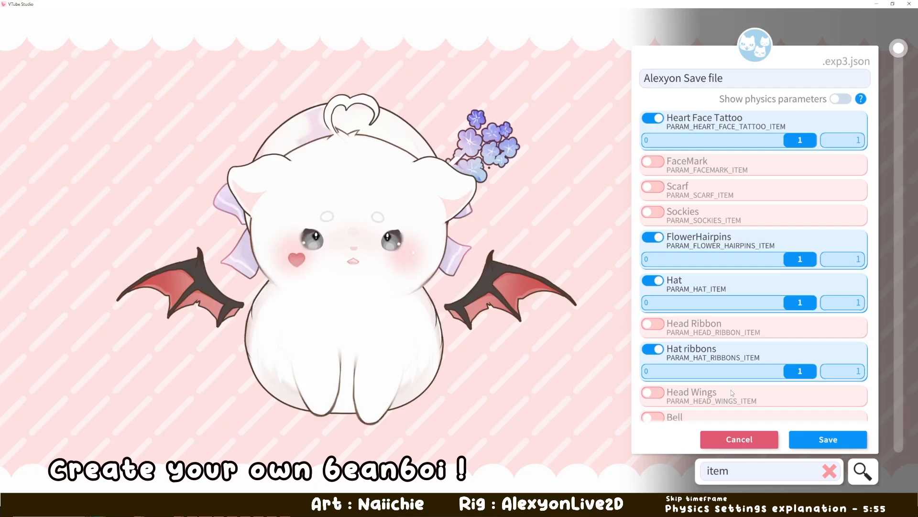
- Enable the Collar and Bell items at value 1 and check the rest of the item parameters
{"action": "scroll", "coordinate": [731, 389], "scroll_direction": "down", "scroll_amount": 5}
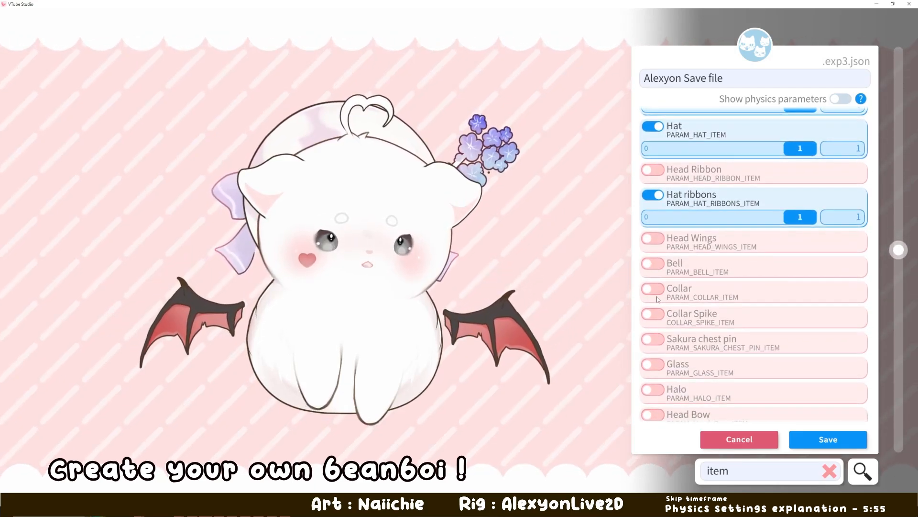
{"action": "left_click", "coordinate": [654, 289]}
{"action": "left_click", "coordinate": [655, 264]}
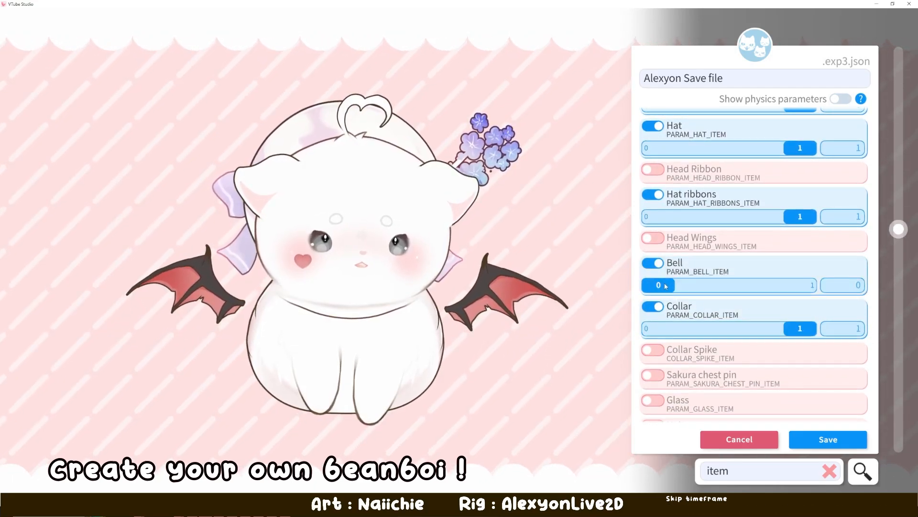
{"action": "scroll", "coordinate": [793, 359], "scroll_direction": "down", "scroll_amount": 3}
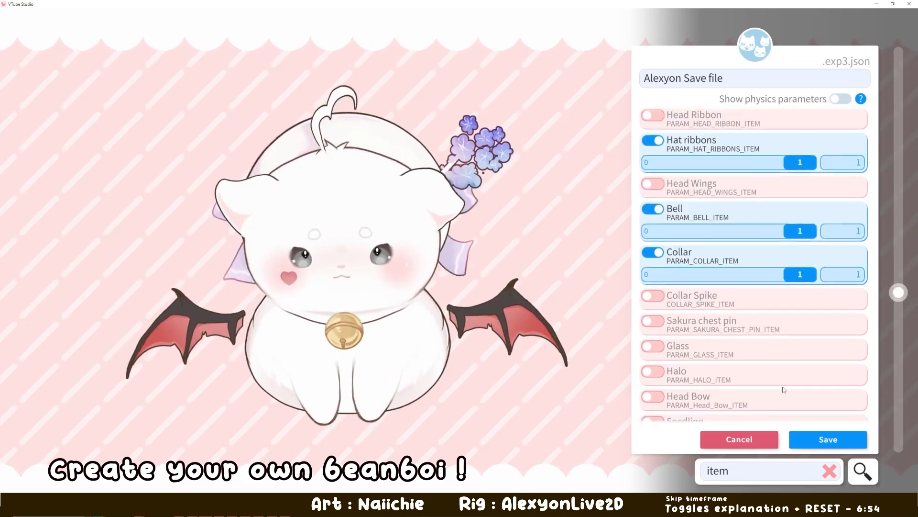
{"action": "scroll", "coordinate": [740, 190], "scroll_direction": "up", "scroll_amount": 6}
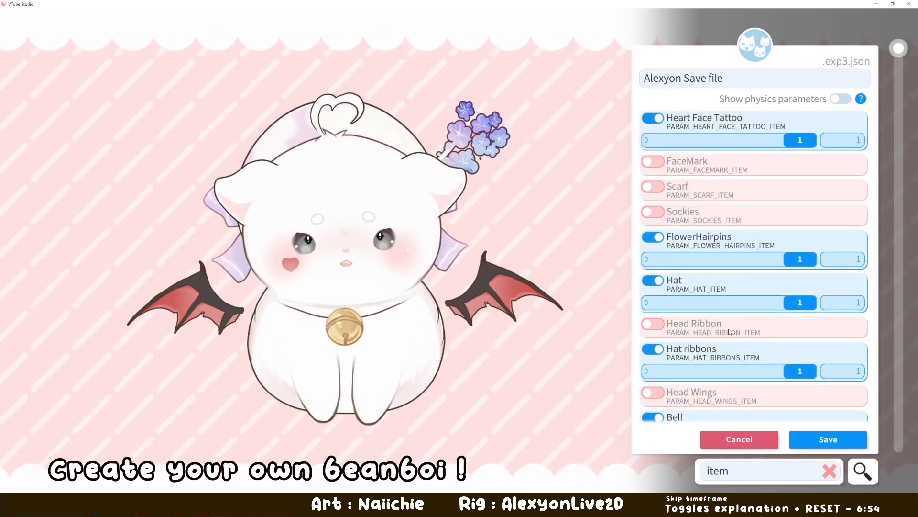
{"action": "scroll", "coordinate": [733, 294], "scroll_direction": "down", "scroll_amount": 2}
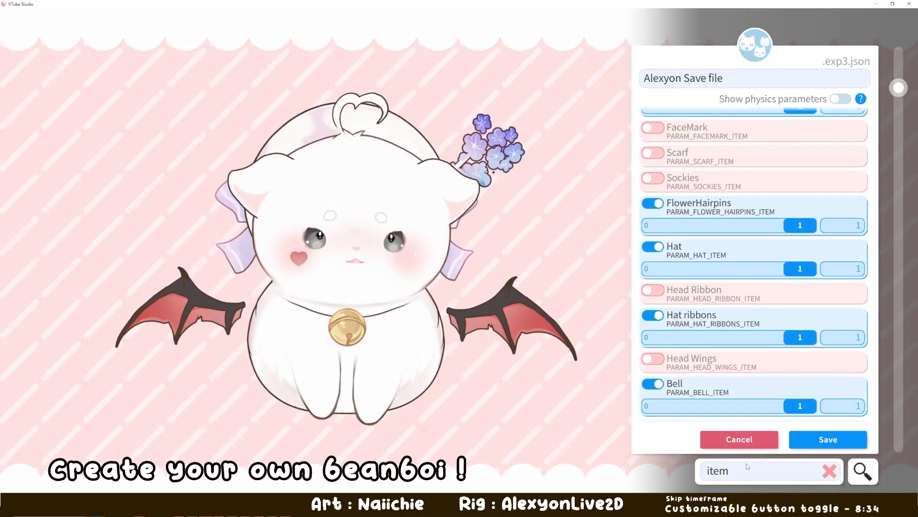
{"action": "scroll", "coordinate": [717, 328], "scroll_direction": "down", "scroll_amount": 6}
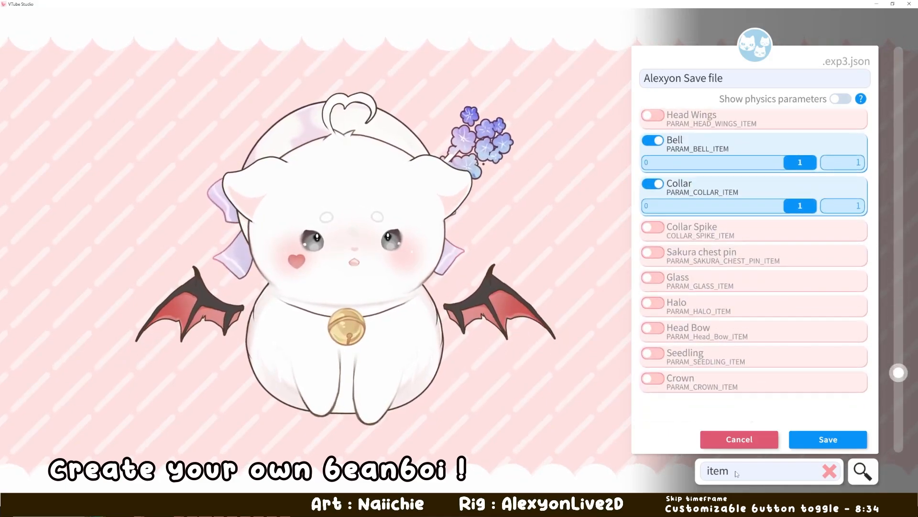
- Filter the parameters by "extra" and enable Hair Fluff Top, Hair Fluff Mid and Hair Fluff Bot at value 1
{"action": "double_click", "coordinate": [743, 469]}
{"action": "type", "text": "extra"}
{"action": "scroll", "coordinate": [653, 242], "scroll_direction": "down", "scroll_amount": 1}
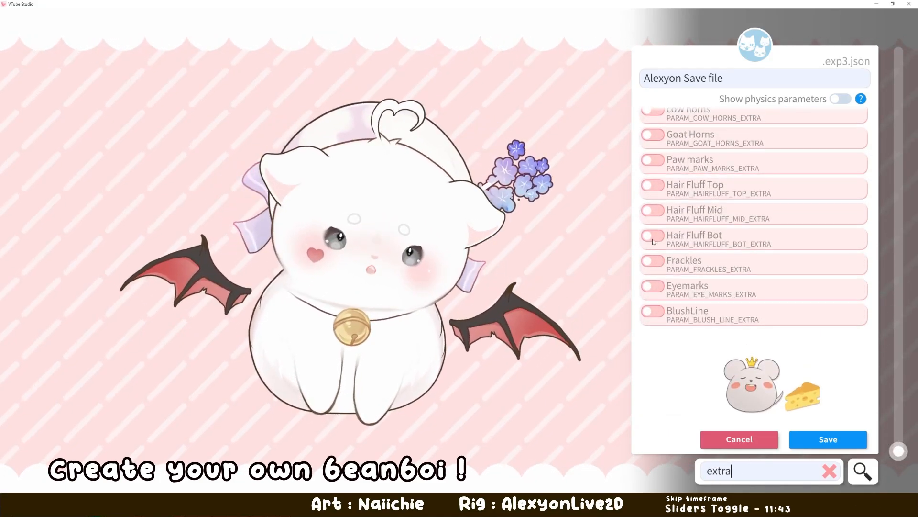
{"action": "scroll", "coordinate": [730, 235], "scroll_direction": "up", "scroll_amount": 2}
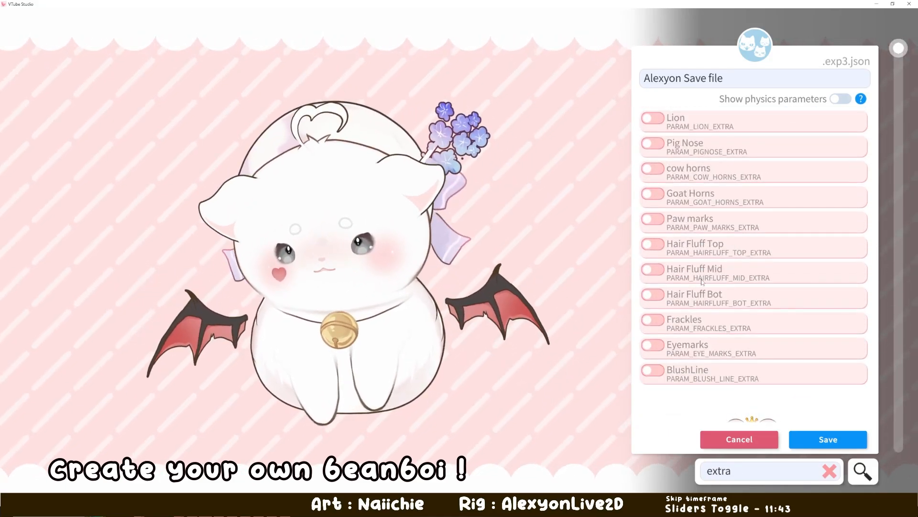
{"action": "left_click", "coordinate": [652, 245]}
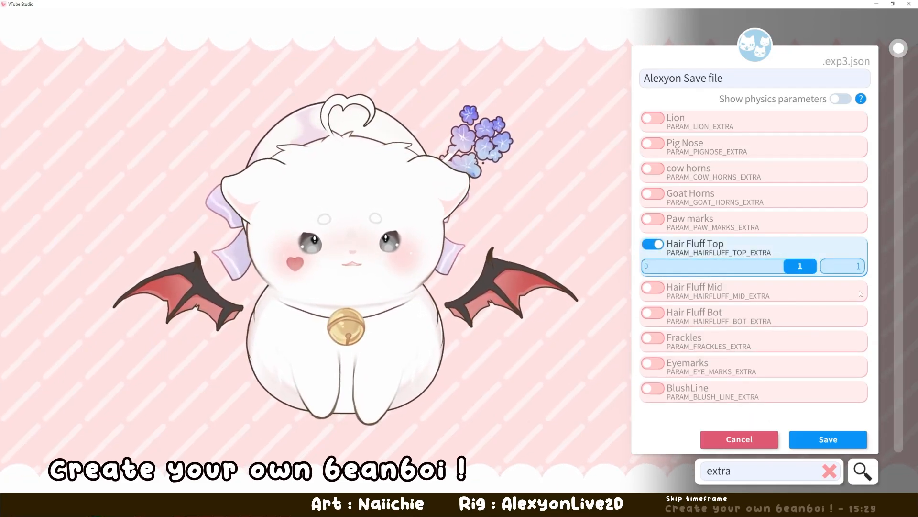
{"action": "left_click", "coordinate": [653, 288]}
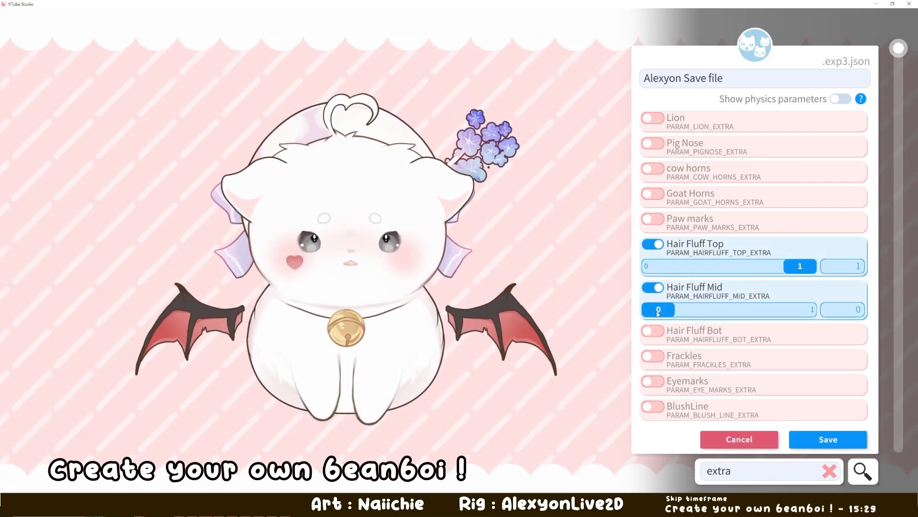
{"action": "left_click", "coordinate": [655, 338]}
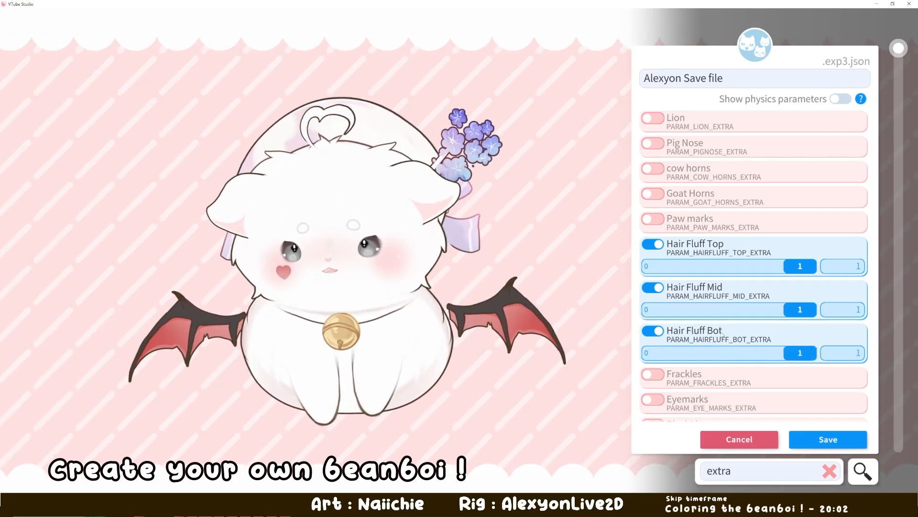
- Enable the Frackles parameter and set it to 1
{"action": "scroll", "coordinate": [716, 375], "scroll_direction": "down", "scroll_amount": 3}
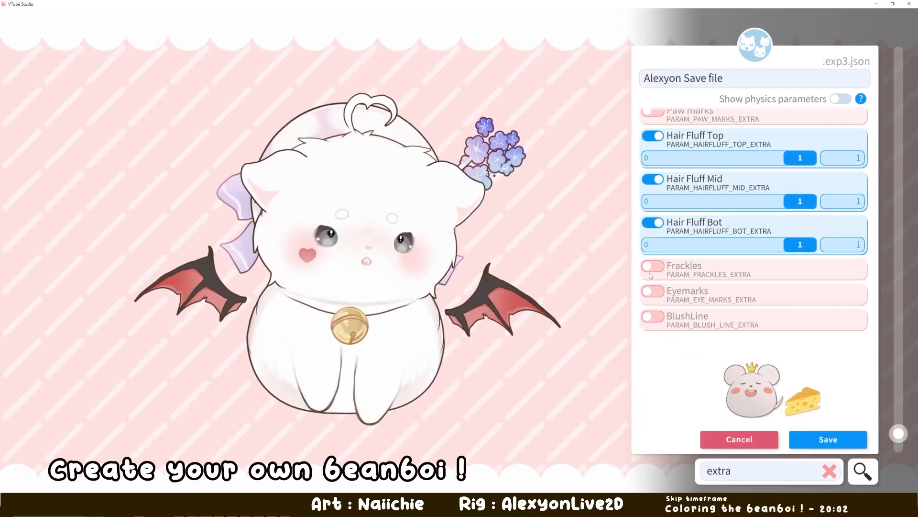
{"action": "left_click", "coordinate": [653, 263]}
{"action": "left_click_drag", "start_coordinate": [658, 285], "coordinate": [800, 285]}
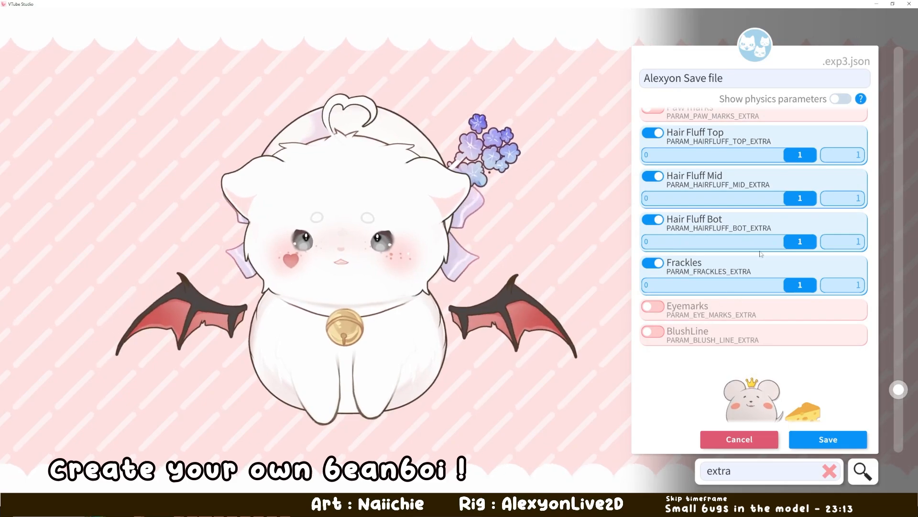
- Review the enabled extra parameters and save the new expression
{"action": "left_click_drag", "start_coordinate": [772, 221], "coordinate": [771, 325]}
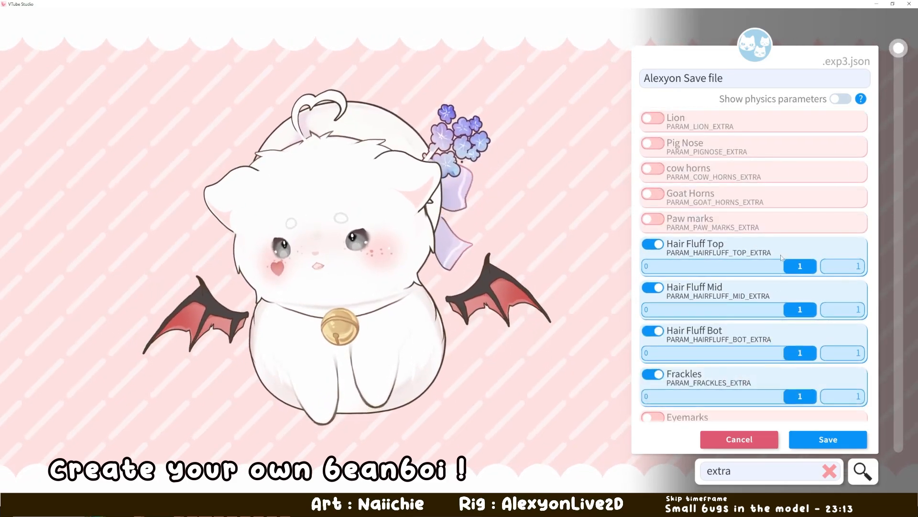
{"action": "left_click_drag", "start_coordinate": [801, 265], "coordinate": [815, 267]}
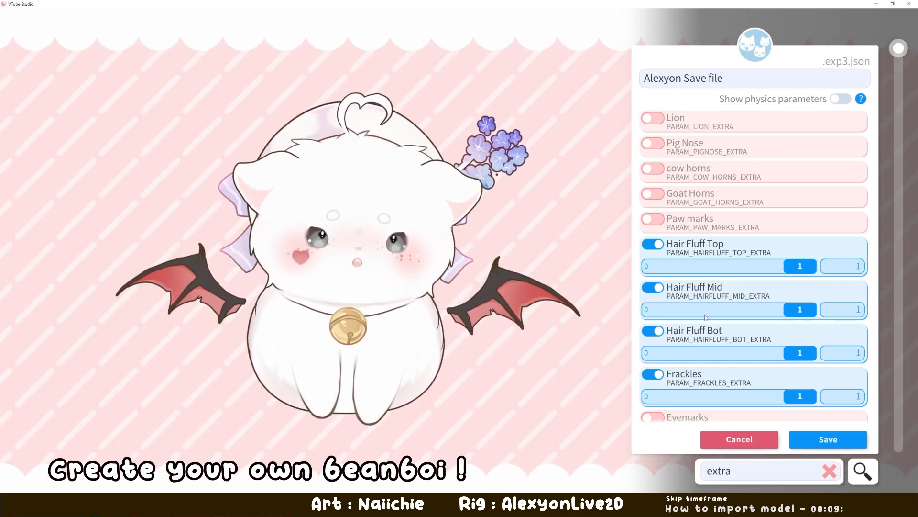
{"action": "left_click", "coordinate": [824, 441]}
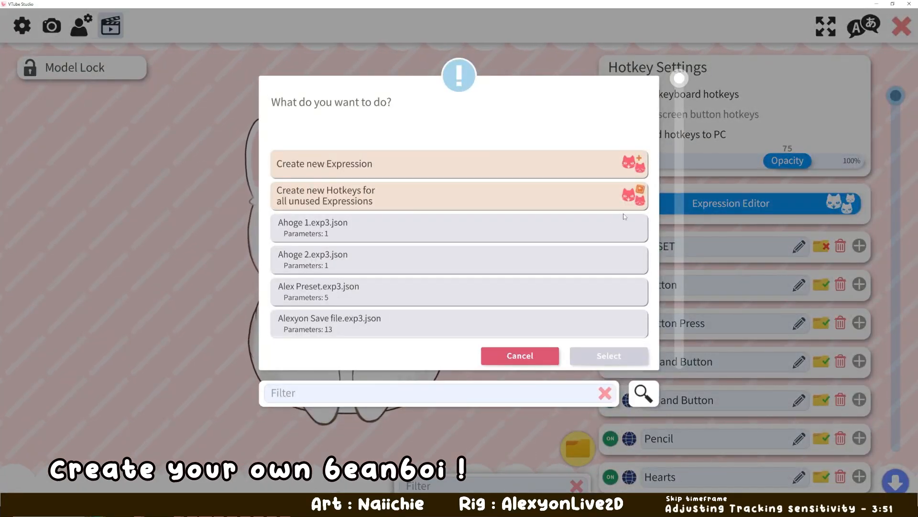
{"action": "mouse_move", "coordinate": [675, 84]}
{"action": "left_mouse_down"}
{"action": "mouse_move", "coordinate": [675, 344]}
{"action": "mouse_move", "coordinate": [680, 77]}
{"action": "left_mouse_up"}
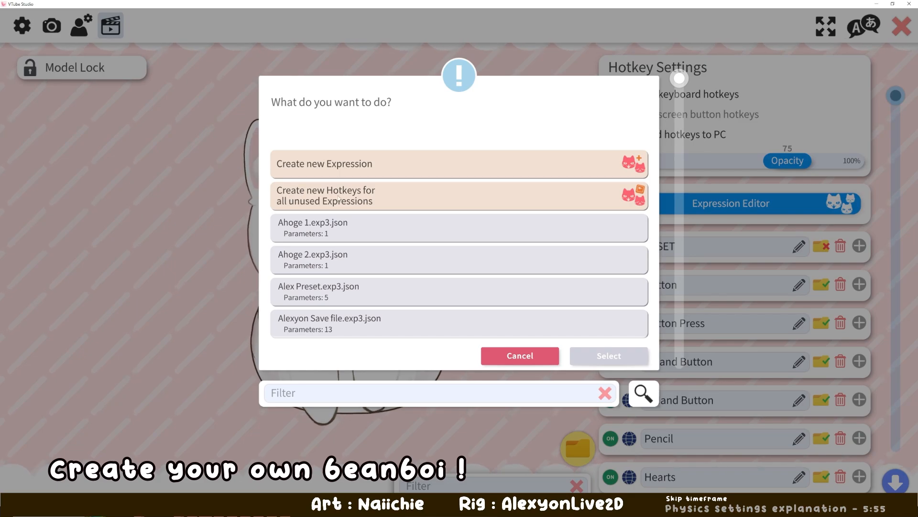
- Create a new hotkey for the unused expression "Alexyon Save file" and bring up its hotkey settings
{"action": "left_click", "coordinate": [378, 204]}
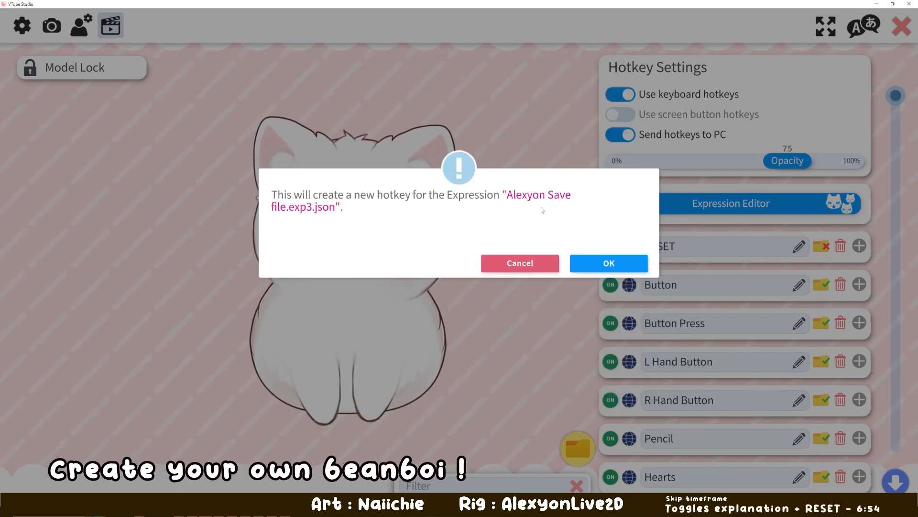
{"action": "left_click", "coordinate": [609, 263]}
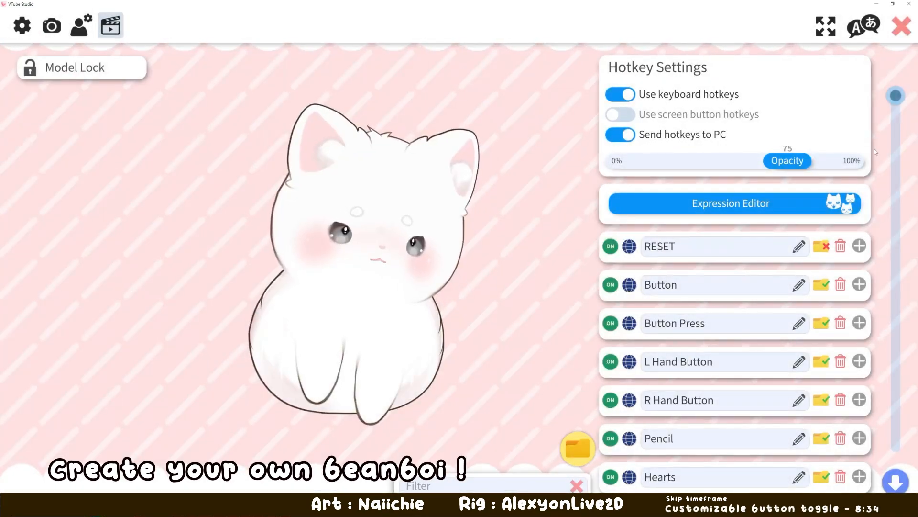
{"action": "left_click", "coordinate": [896, 482]}
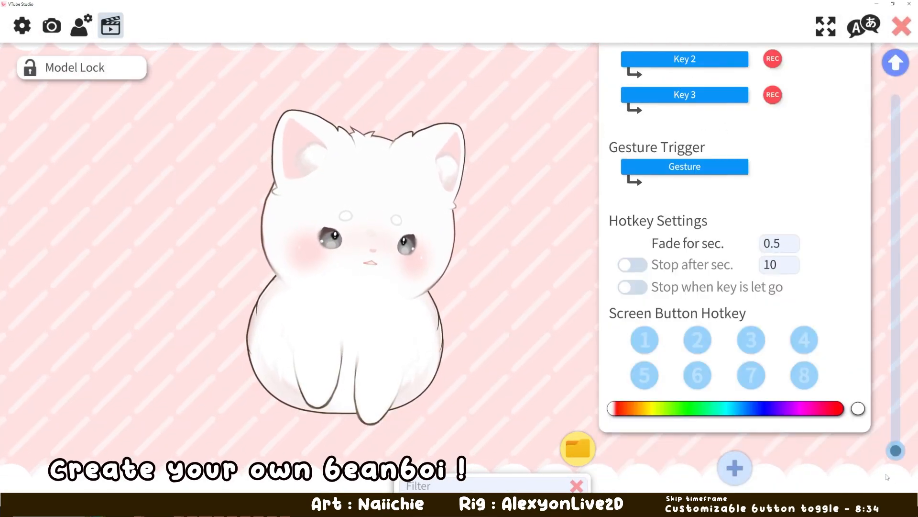
{"action": "scroll", "coordinate": [831, 282], "scroll_direction": "up", "scroll_amount": 5}
{"action": "scroll", "coordinate": [831, 282], "scroll_direction": "down", "scroll_amount": 2}
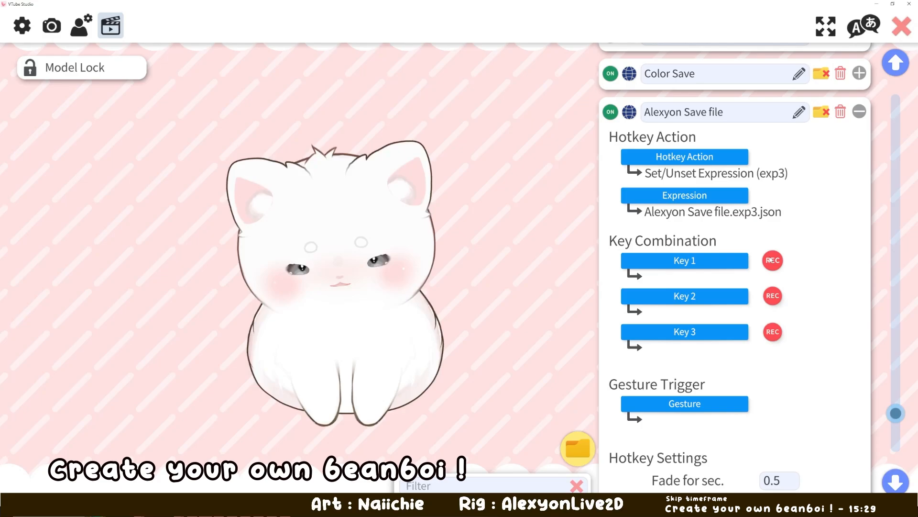
- Assign Numpad9 as Key 1 of the Alexyon Save file hotkey and test it on the model
{"action": "left_click", "coordinate": [773, 261]}
{"action": "key", "text": "KP_9"}
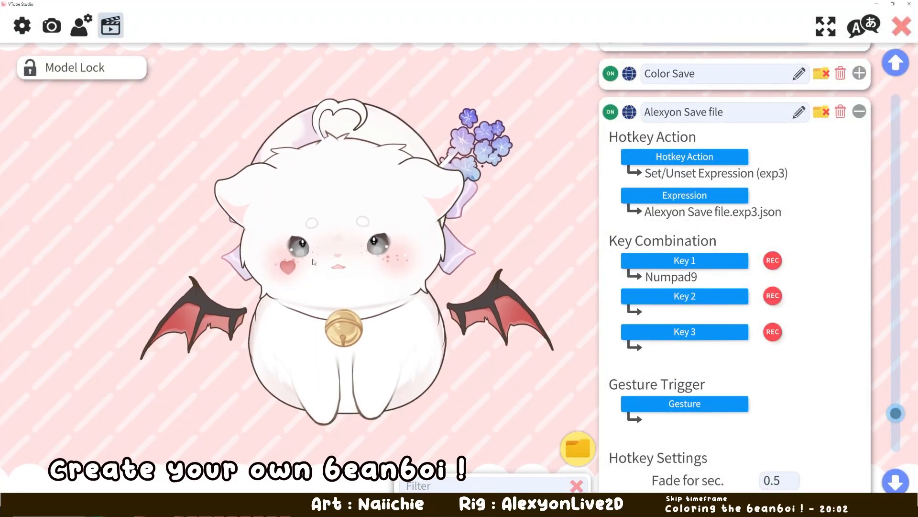
{"action": "key", "text": "KP_9"}
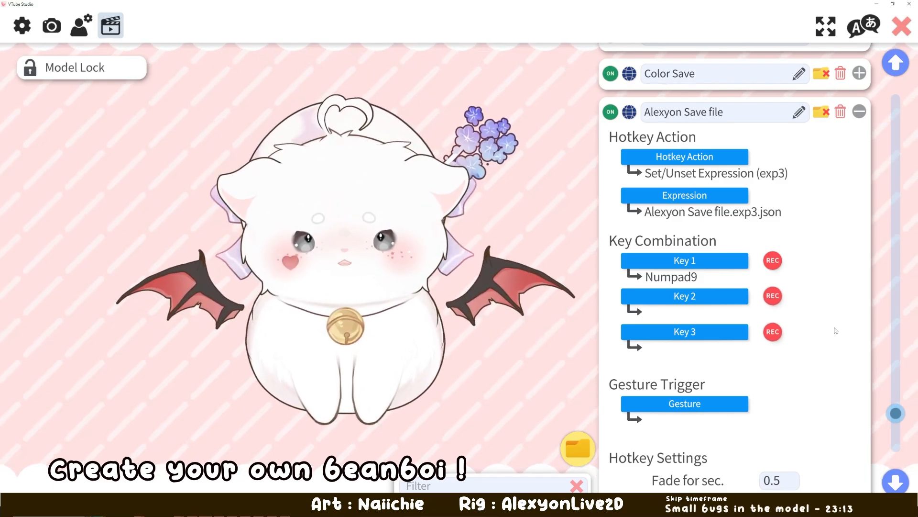
- Set the Alexyon Save file hotkey's fade time to 0.01 seconds, test the Numpad9 toggle repeatedly and collapse its settings
{"action": "scroll", "coordinate": [832, 372], "scroll_direction": "down", "scroll_amount": 2}
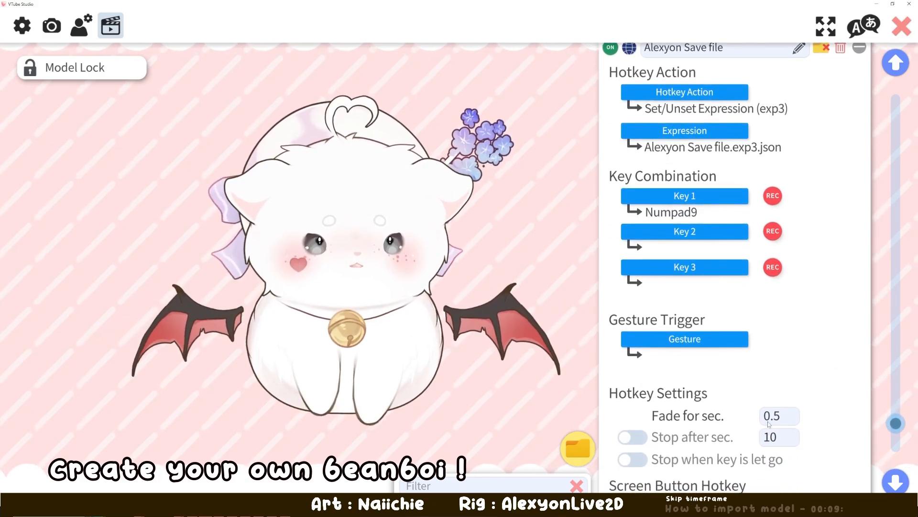
{"action": "left_click", "coordinate": [779, 415]}
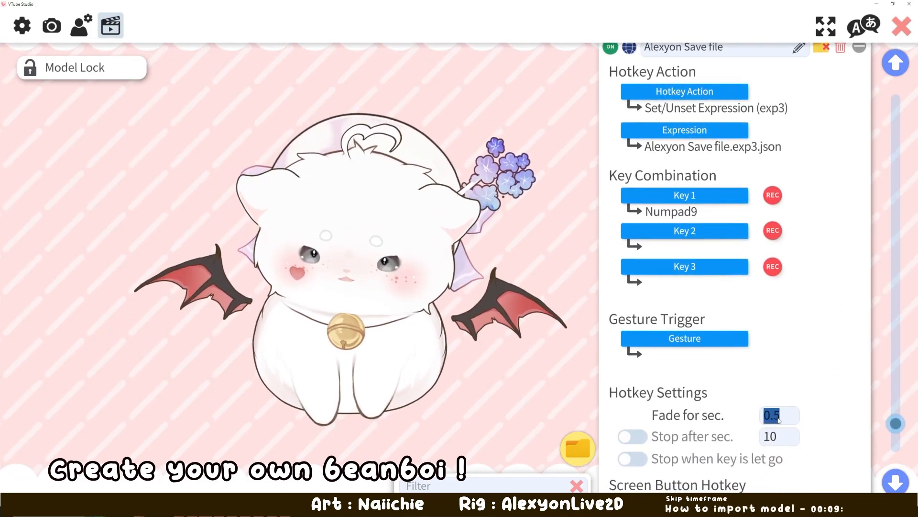
{"action": "type", "text": "0.01"}
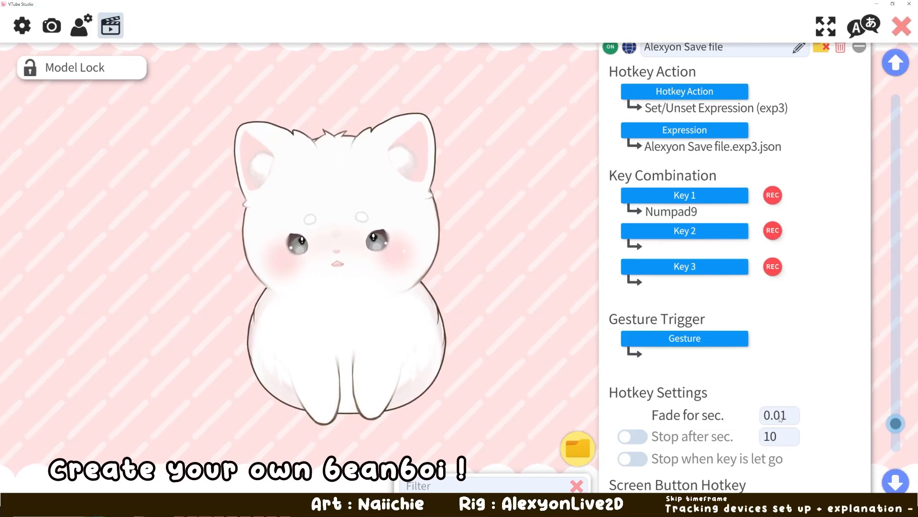
{"action": "key", "text": "KP_9"}
{"action": "key", "text": "KP_9"}
{"action": "key", "text": "KP_9"}
{"action": "key", "text": "KP_9"}
{"action": "key", "text": "KP_9"}
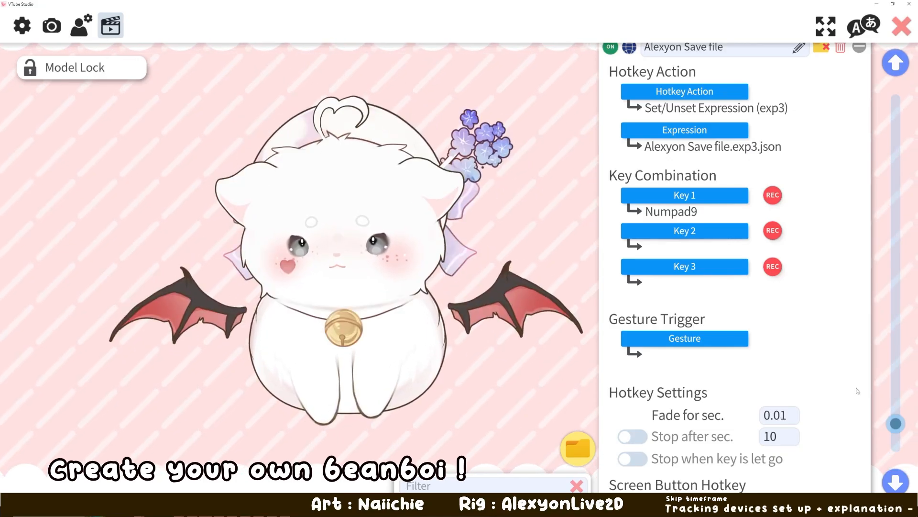
{"action": "key", "text": "KP_9"}
{"action": "scroll", "coordinate": [856, 335], "scroll_direction": "up", "scroll_amount": 5}
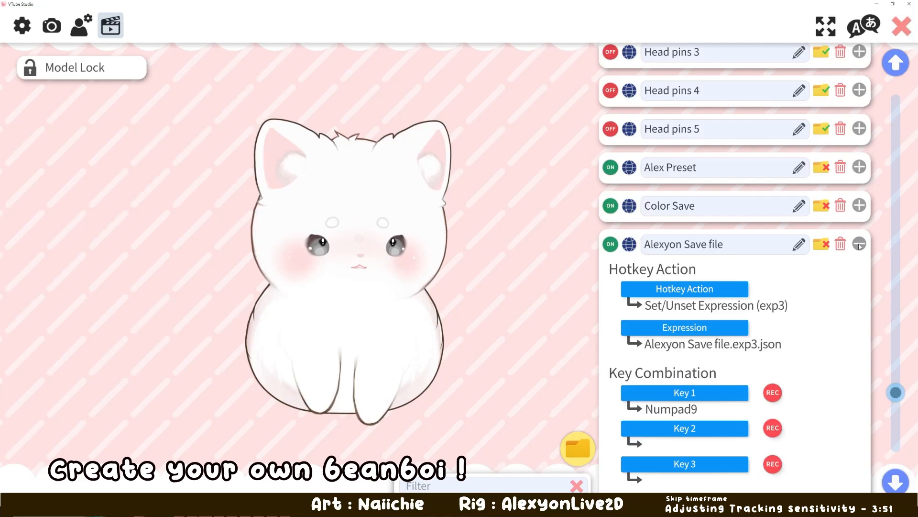
{"action": "left_click", "coordinate": [859, 244]}
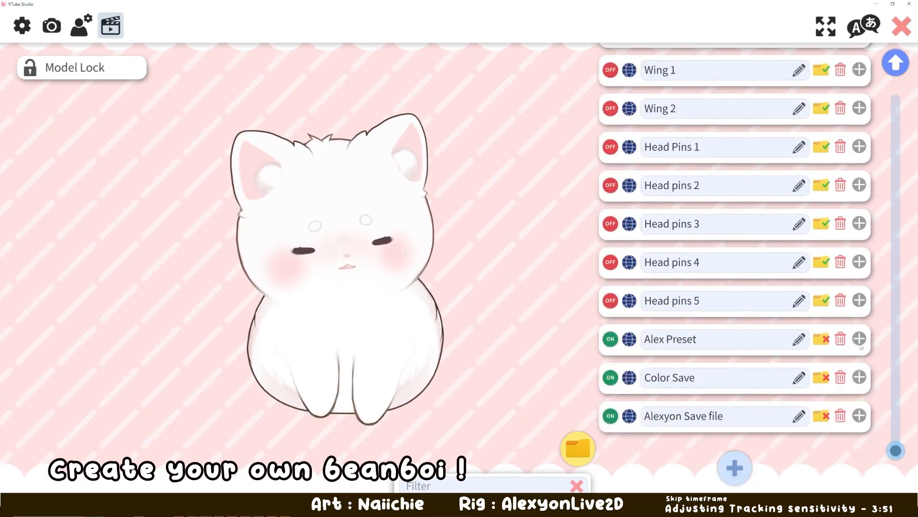
- Check the Alex Preset hotkey's key assignment without changing it and toggle the preset on and off with F9
{"action": "left_click", "coordinate": [859, 339]}
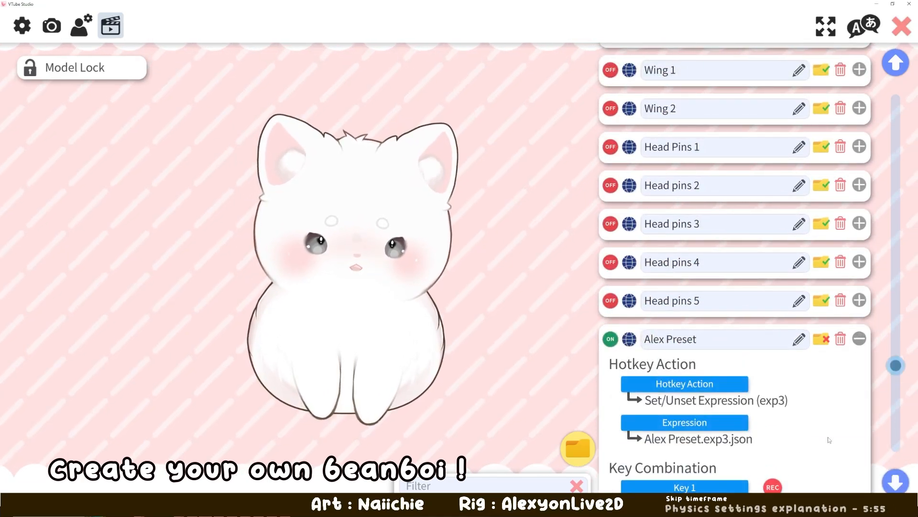
{"action": "scroll", "coordinate": [814, 364], "scroll_direction": "down", "scroll_amount": 3}
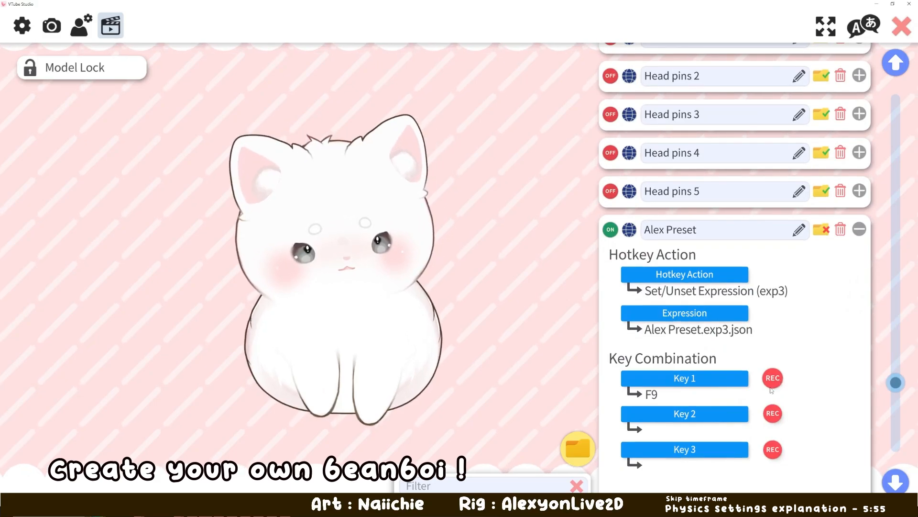
{"action": "left_click", "coordinate": [771, 387]}
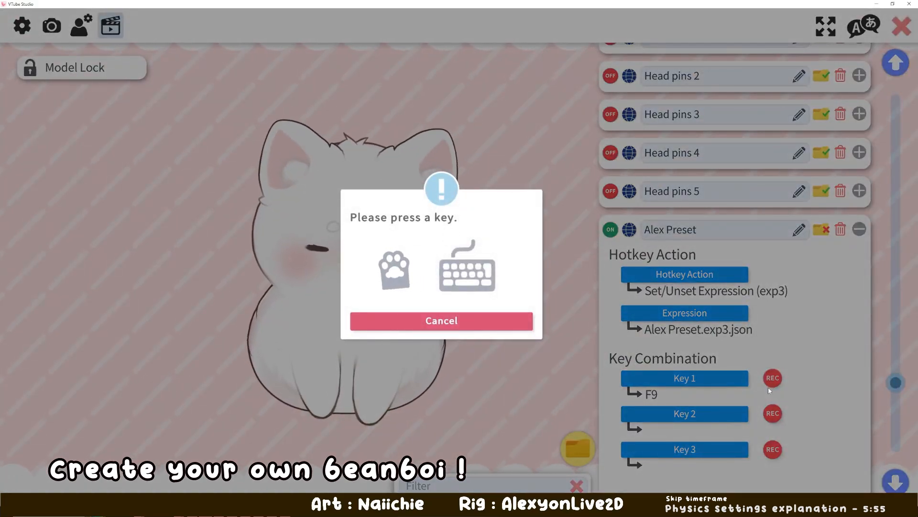
{"action": "left_click", "coordinate": [494, 326]}
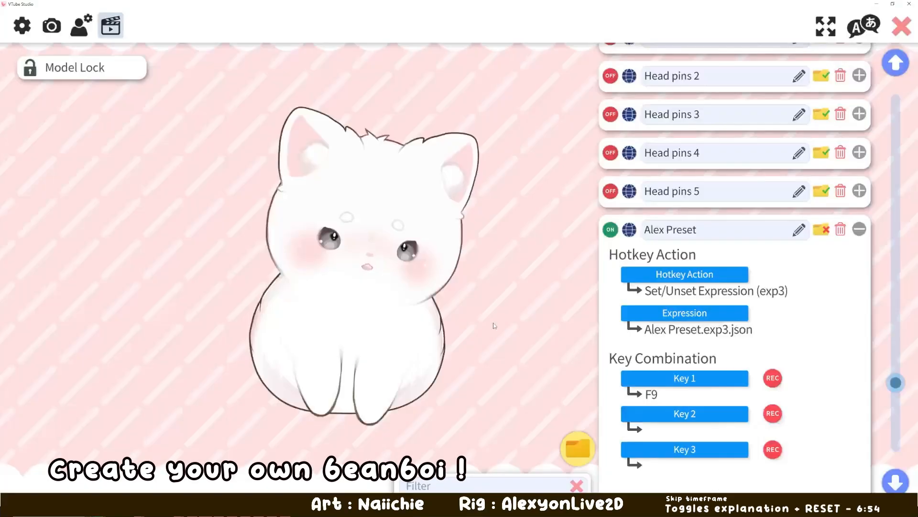
{"action": "key", "text": "F9"}
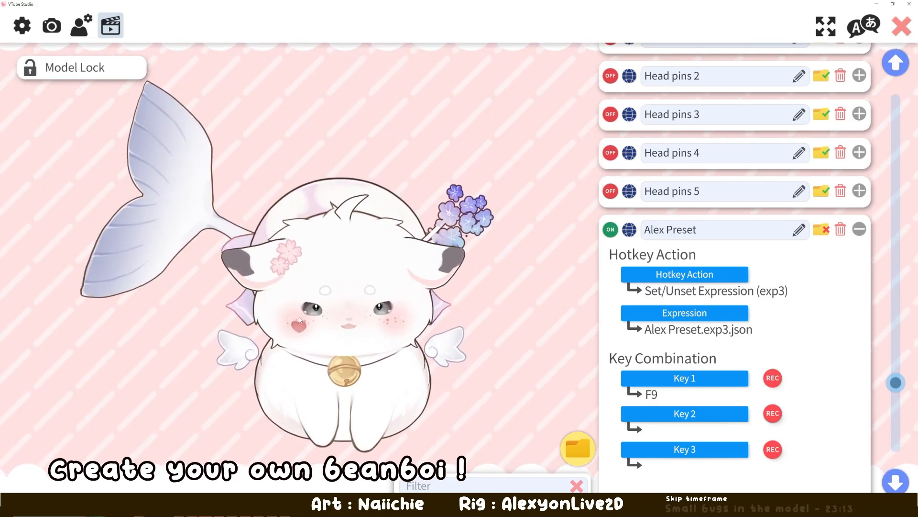
{"action": "key", "text": "F9"}
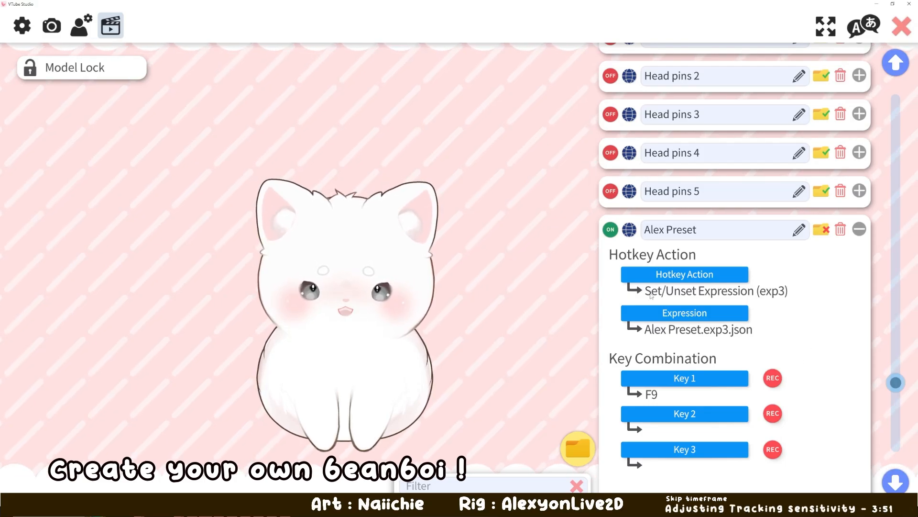
- Check the RESET hotkey and apply the Alex Preset expression to the model with F9
{"action": "left_click_drag", "start_coordinate": [898, 382], "coordinate": [885, 124]}
{"action": "left_click", "coordinate": [611, 161]}
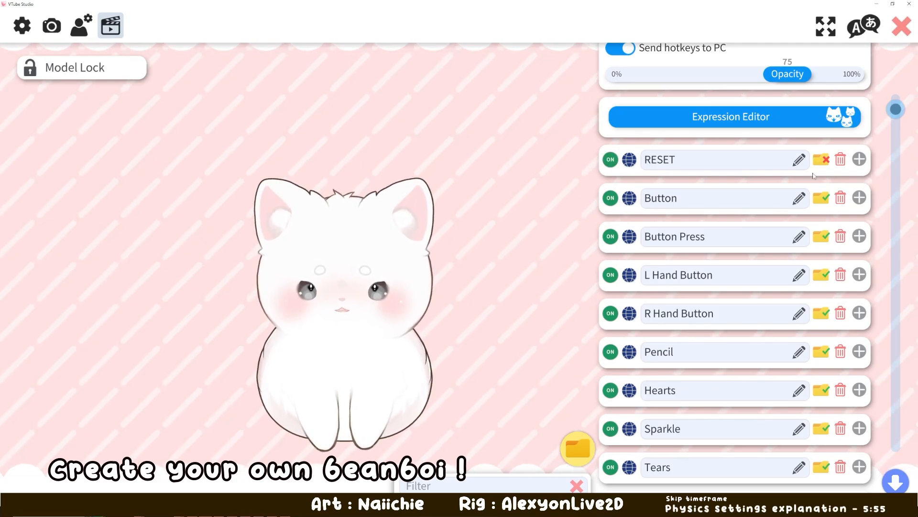
{"action": "left_click_drag", "start_coordinate": [902, 117], "coordinate": [882, 391]}
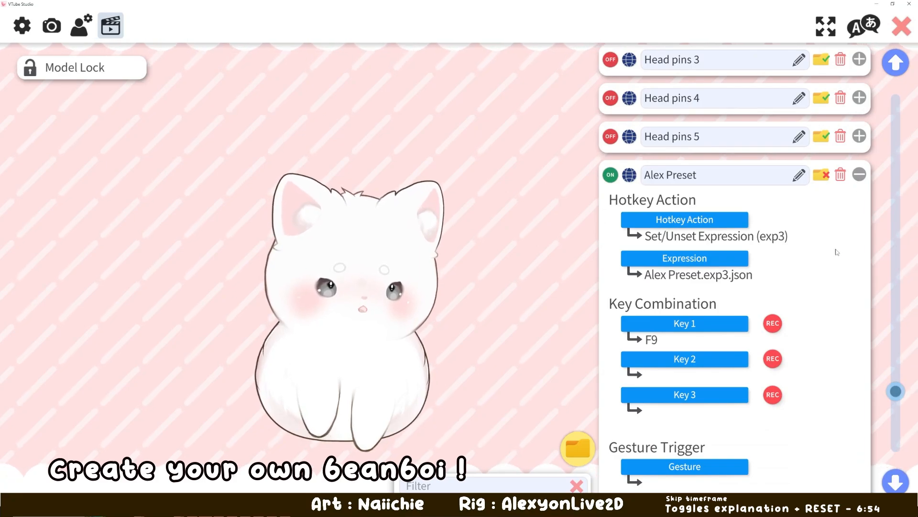
{"action": "scroll", "coordinate": [837, 252], "scroll_direction": "down", "scroll_amount": 1}
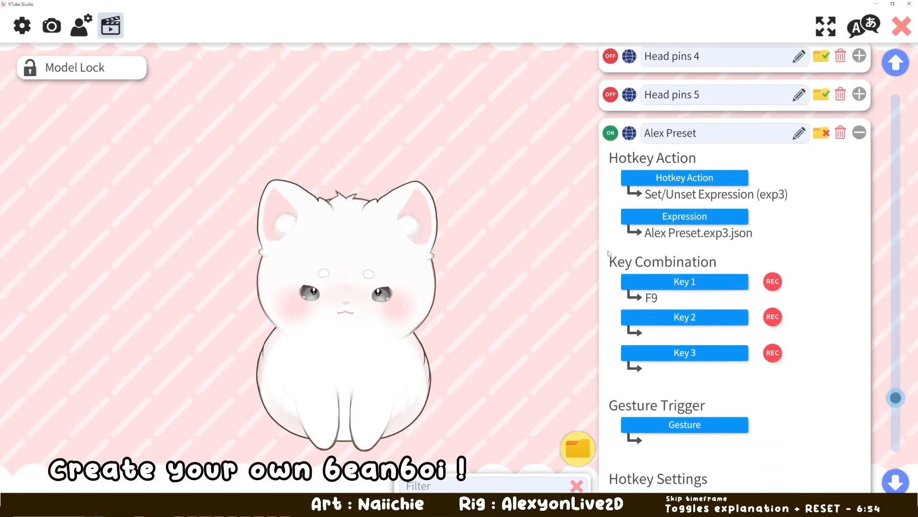
{"action": "key", "text": "F9"}
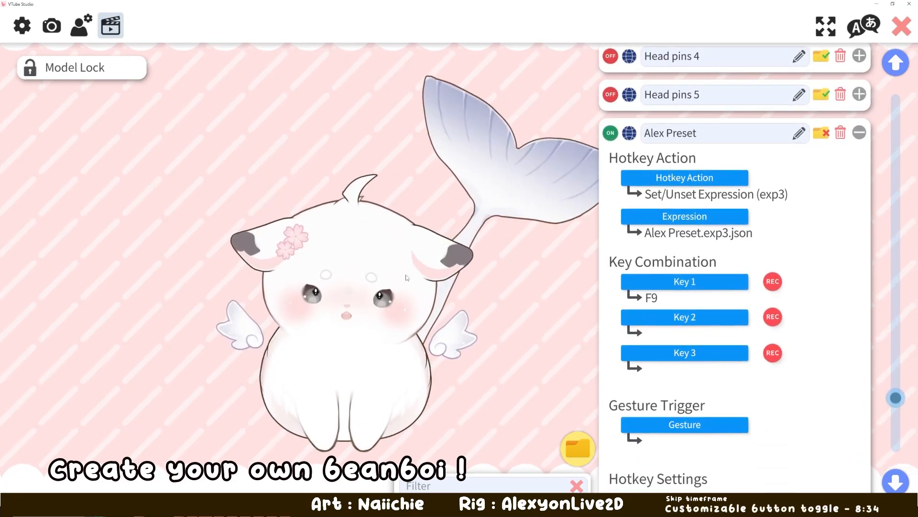
- Open the multiply/screen color customization for ArtMeshes from the BeanBoi model settings and acknowledge the artist permission notice
{"action": "left_click", "coordinate": [80, 28]}
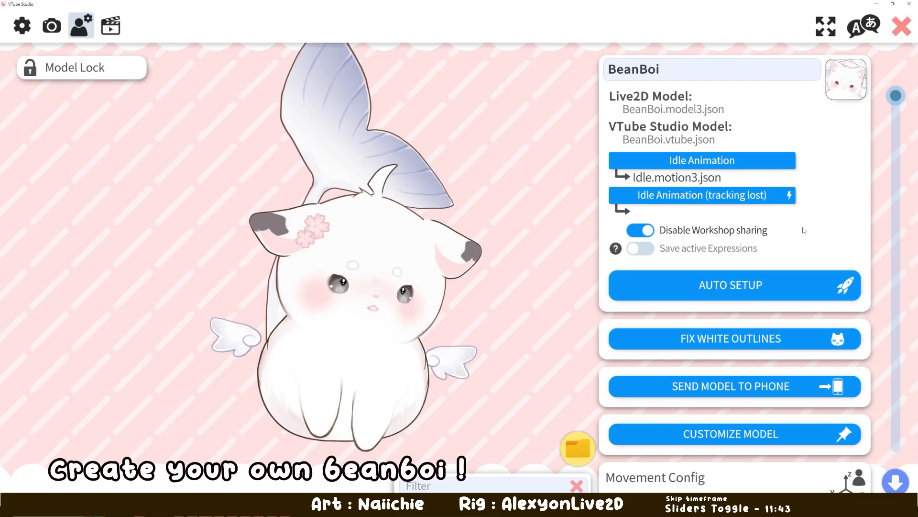
{"action": "scroll", "coordinate": [769, 201], "scroll_direction": "down", "scroll_amount": 3}
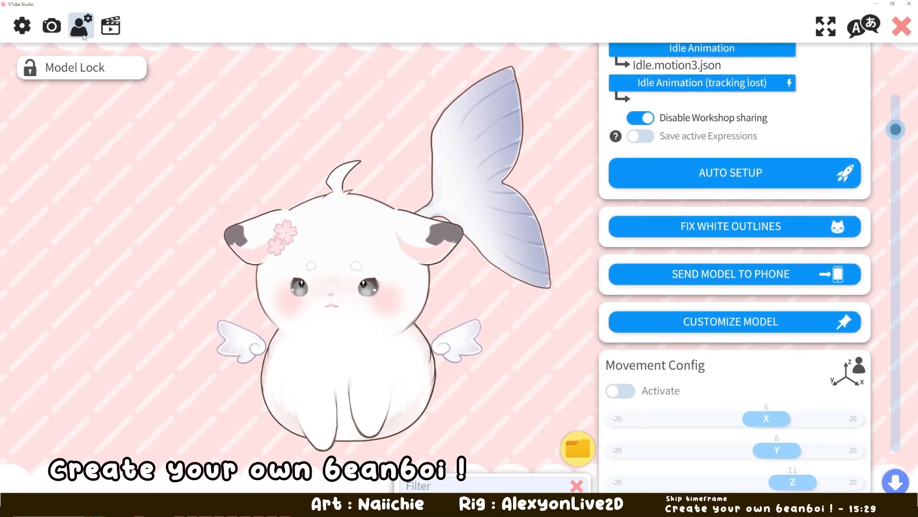
{"action": "scroll", "coordinate": [784, 112], "scroll_direction": "up", "scroll_amount": 5}
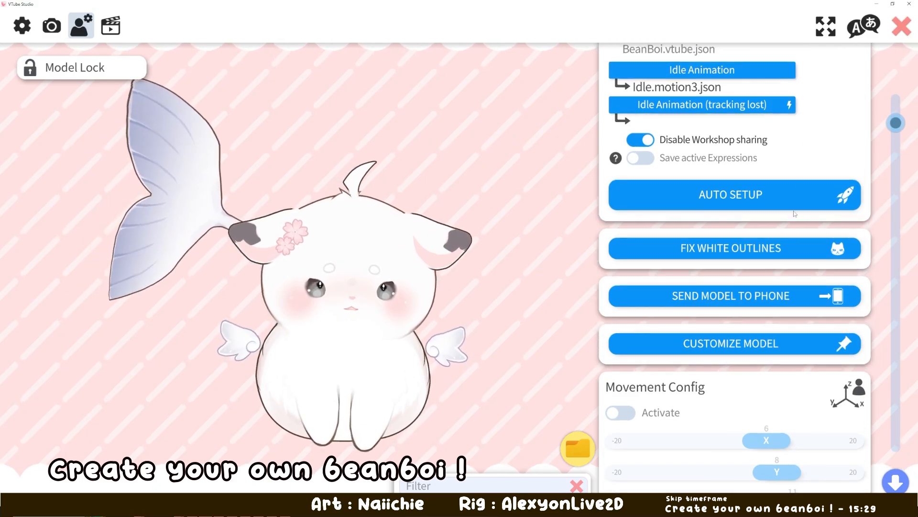
{"action": "scroll", "coordinate": [755, 287], "scroll_direction": "down", "scroll_amount": 7}
{"action": "scroll", "coordinate": [734, 409], "scroll_direction": "up", "scroll_amount": 3}
{"action": "scroll", "coordinate": [734, 410], "scroll_direction": "up", "scroll_amount": 3}
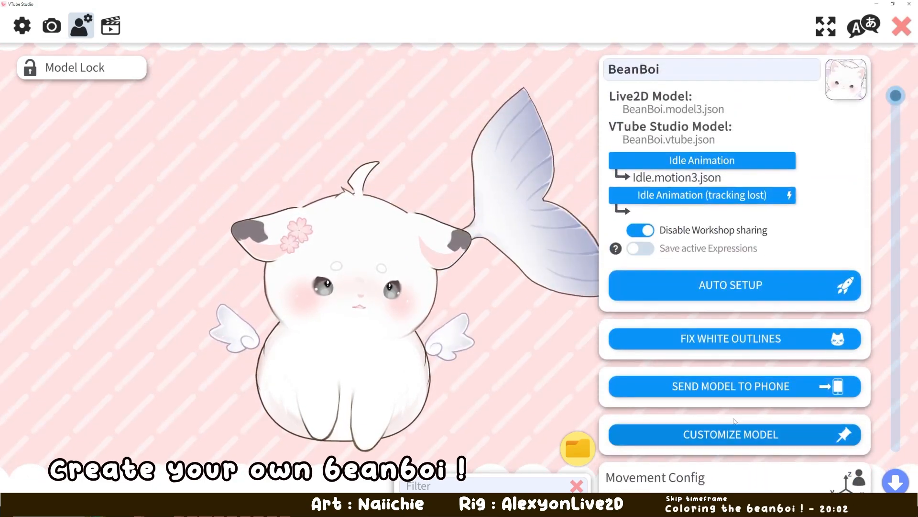
{"action": "scroll", "coordinate": [727, 387], "scroll_direction": "down", "scroll_amount": 3}
{"action": "left_click", "coordinate": [719, 365]}
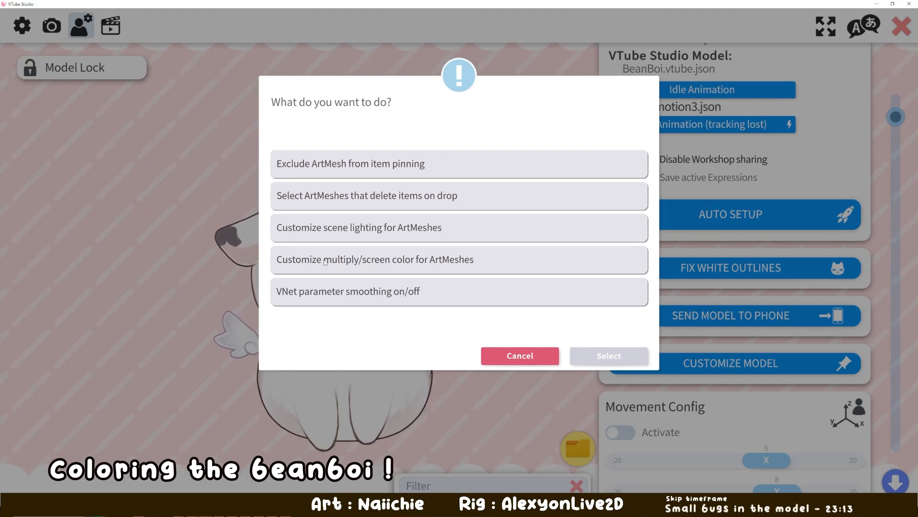
{"action": "left_click", "coordinate": [421, 267]}
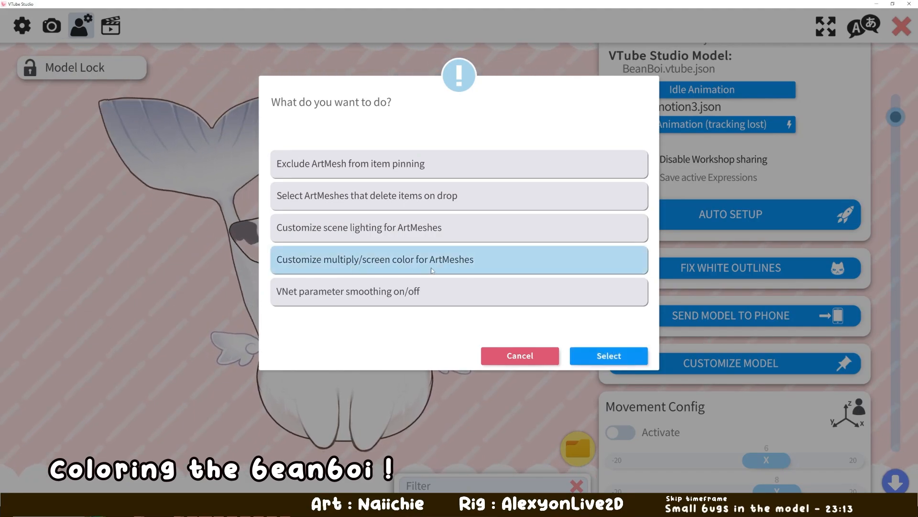
{"action": "left_click", "coordinate": [439, 265]}
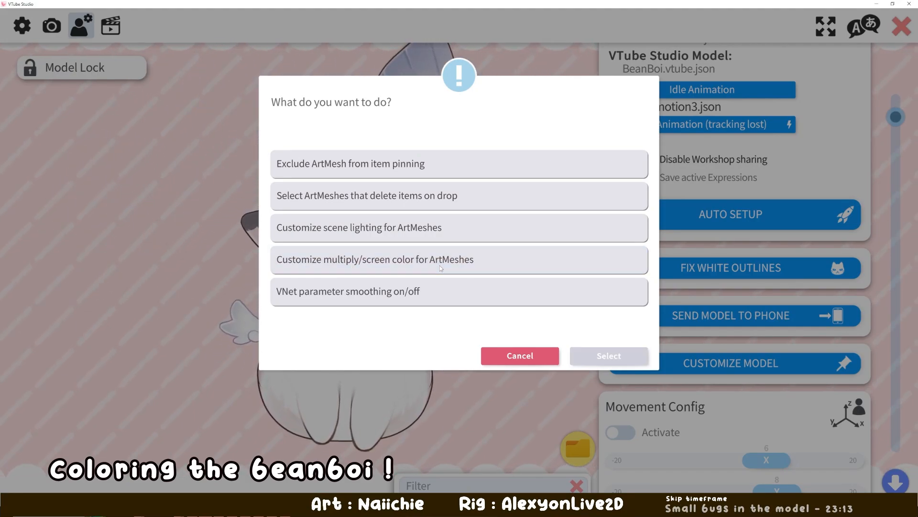
{"action": "left_click", "coordinate": [592, 265]}
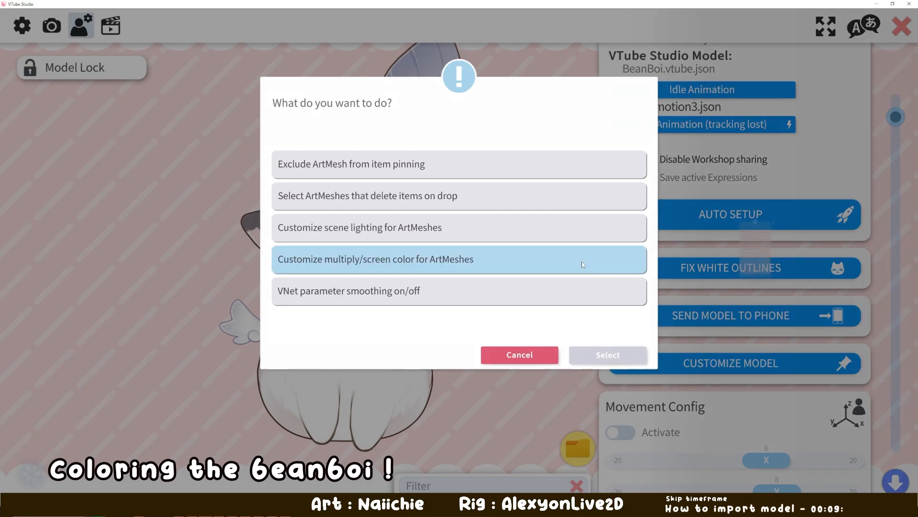
{"action": "left_click", "coordinate": [580, 265]}
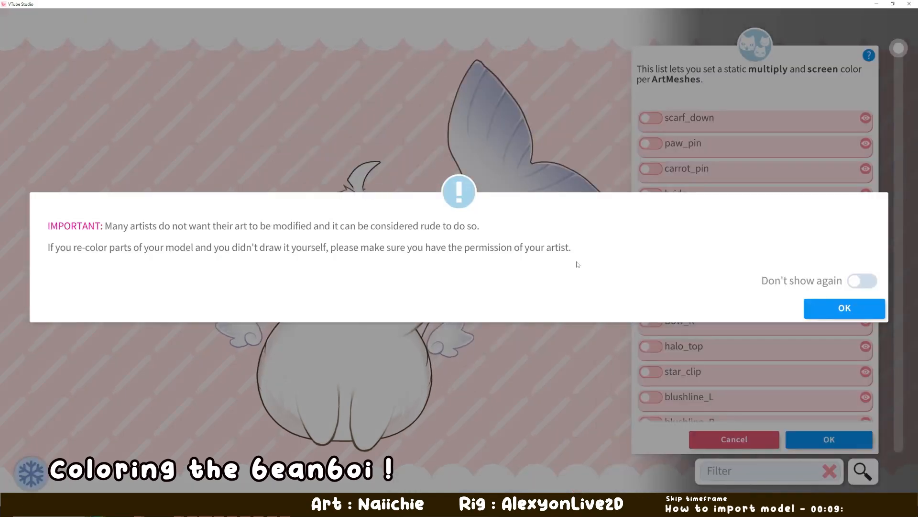
{"action": "left_click", "coordinate": [841, 312]}
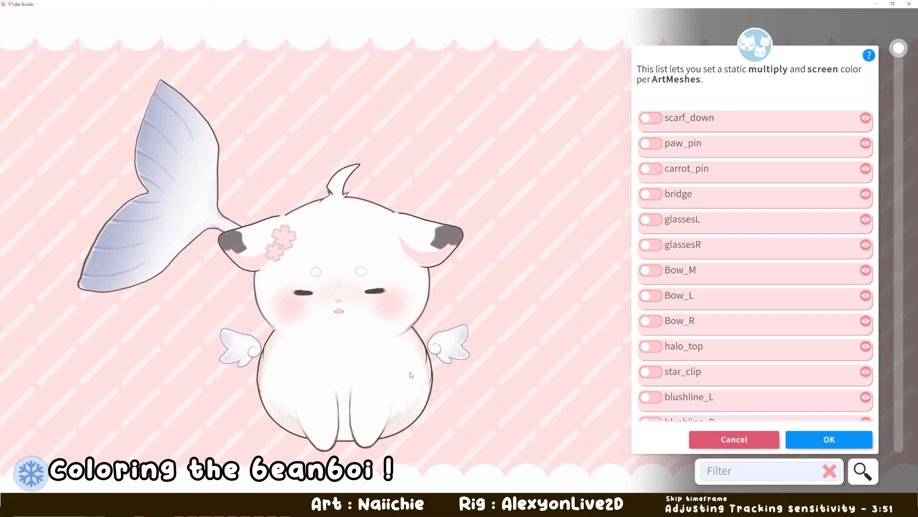
- Pick the model's paw, enable recoloring for the Paw_R ArtMesh and set its multiply color to purple #6F5FB8
{"action": "left_click", "coordinate": [317, 400]}
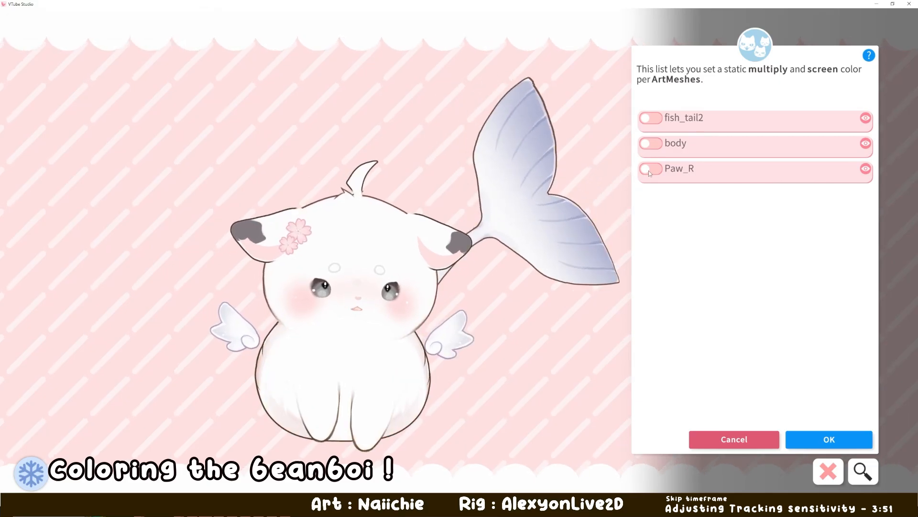
{"action": "left_click", "coordinate": [649, 170]}
{"action": "left_click_drag", "start_coordinate": [736, 194], "coordinate": [719, 205]}
{"action": "left_click_drag", "start_coordinate": [788, 287], "coordinate": [743, 292]}
{"action": "left_click_drag", "start_coordinate": [747, 217], "coordinate": [749, 210]}
{"action": "left_click_drag", "start_coordinate": [782, 313], "coordinate": [794, 337]}
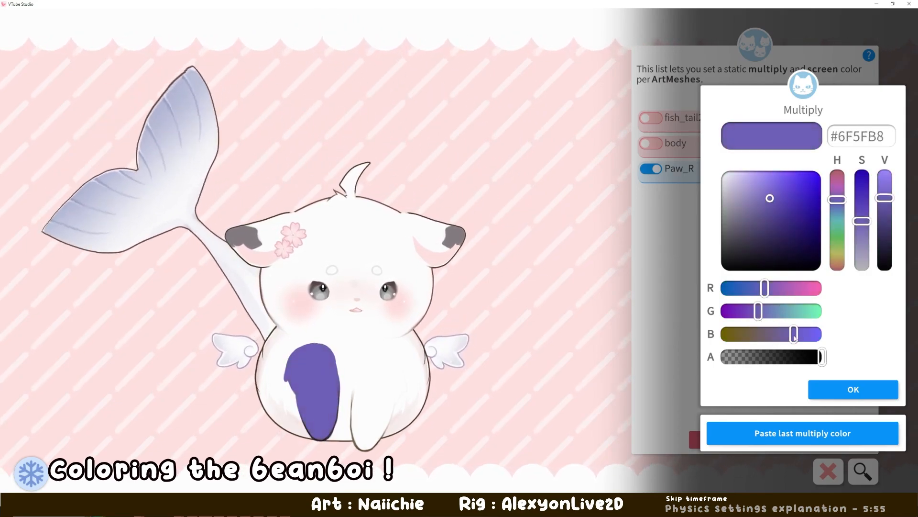
{"action": "left_click", "coordinate": [838, 389]}
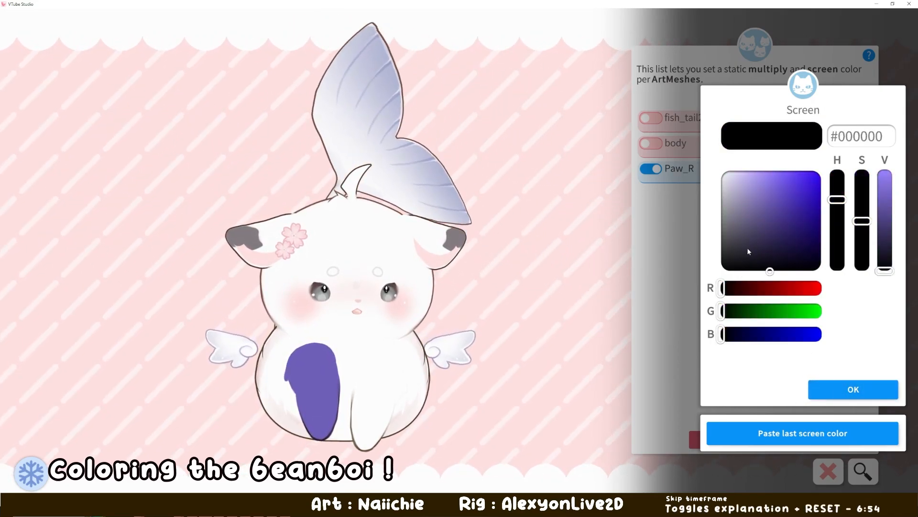
- Set the screen color of the Paw_R ArtMesh to a light purple, #A8A3BF
{"action": "mouse_move", "coordinate": [747, 247]}
{"action": "left_mouse_down"}
{"action": "mouse_move", "coordinate": [751, 211]}
{"action": "mouse_move", "coordinate": [735, 196]}
{"action": "left_mouse_up"}
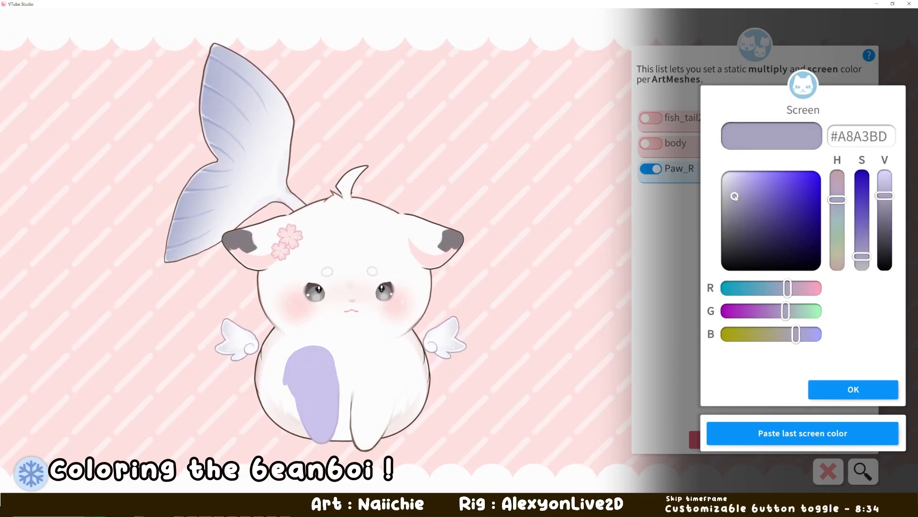
{"action": "left_click", "coordinate": [836, 395]}
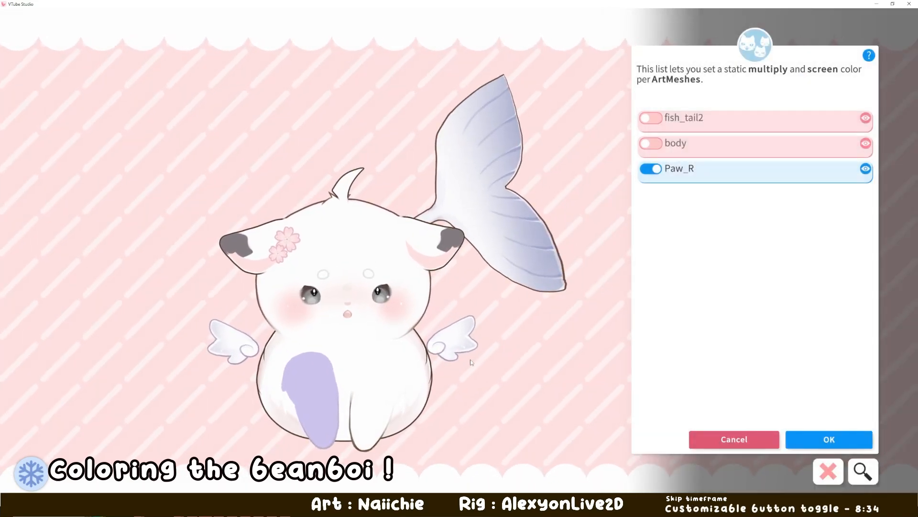
- Pick the other paw, enable recoloring for Paw_L and paste the last multiply color #6F5FB8 and screen color #A8A3BF
{"action": "left_click", "coordinate": [372, 403]}
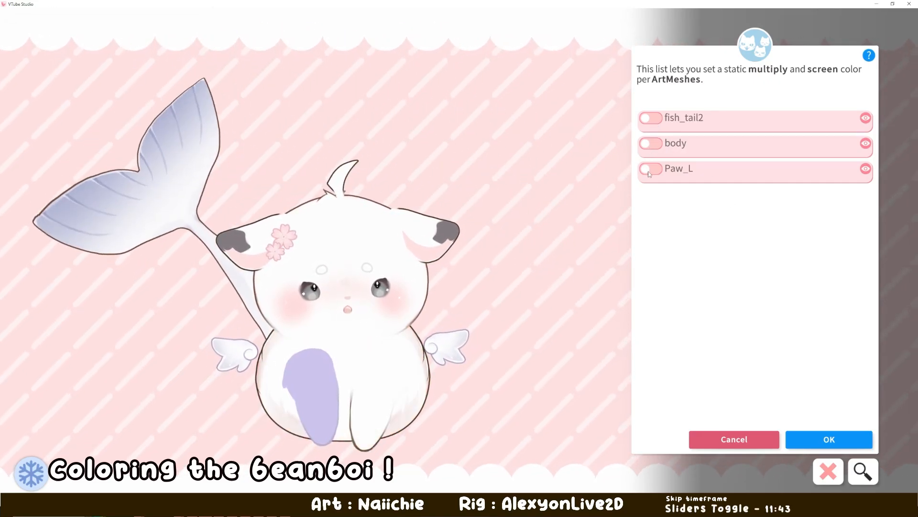
{"action": "left_click", "coordinate": [650, 169]}
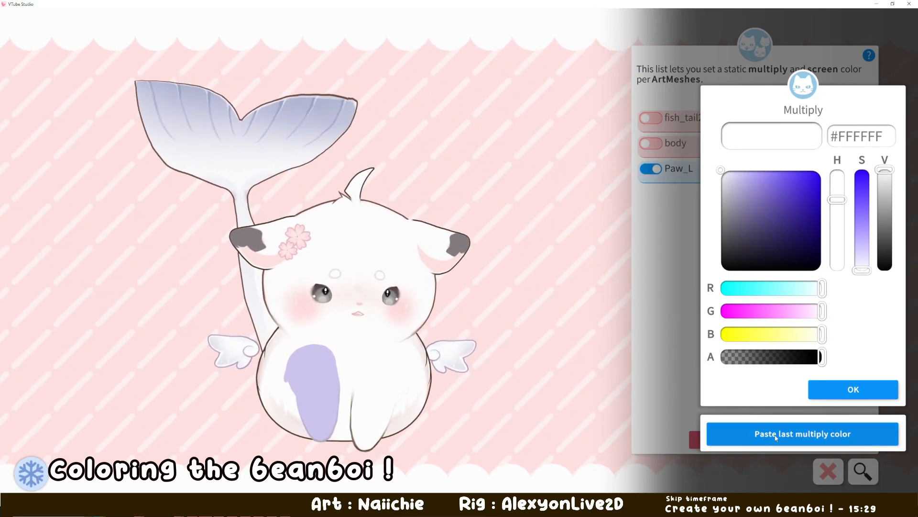
{"action": "left_click", "coordinate": [775, 434]}
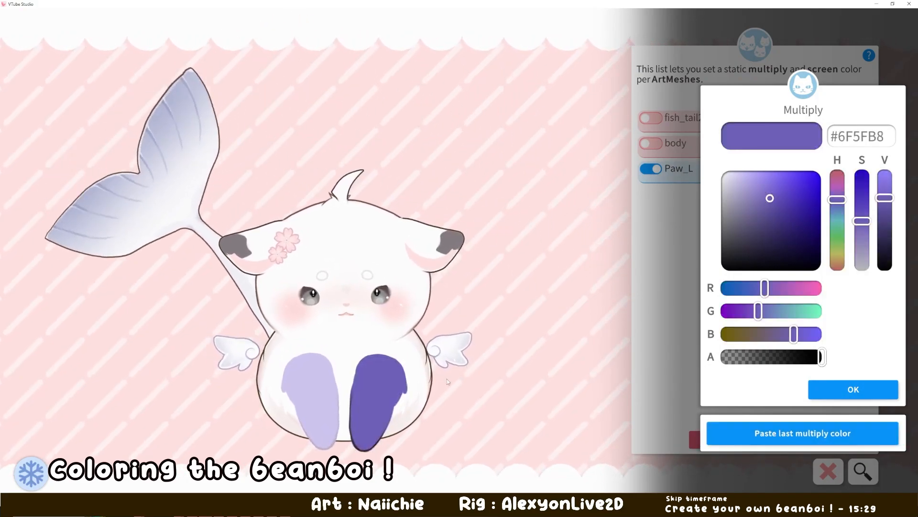
{"action": "left_click", "coordinate": [850, 393]}
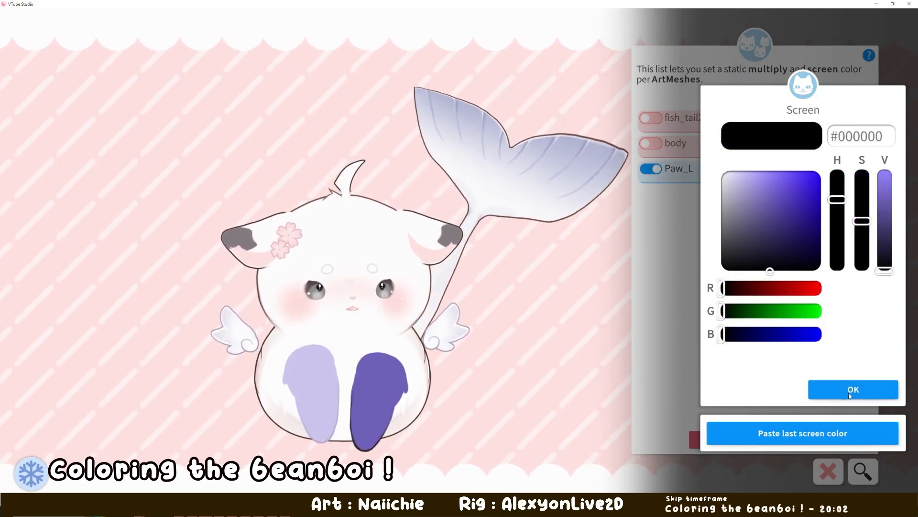
{"action": "left_click", "coordinate": [778, 433]}
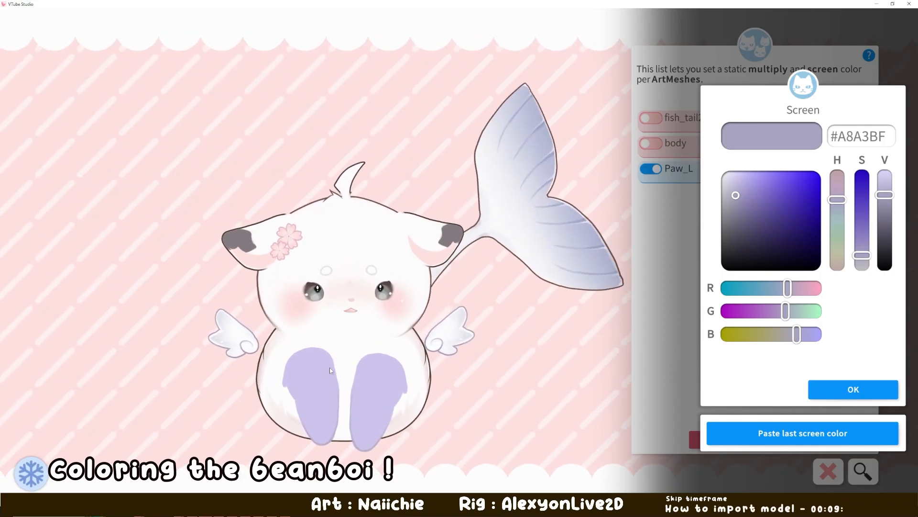
{"action": "left_click", "coordinate": [842, 391]}
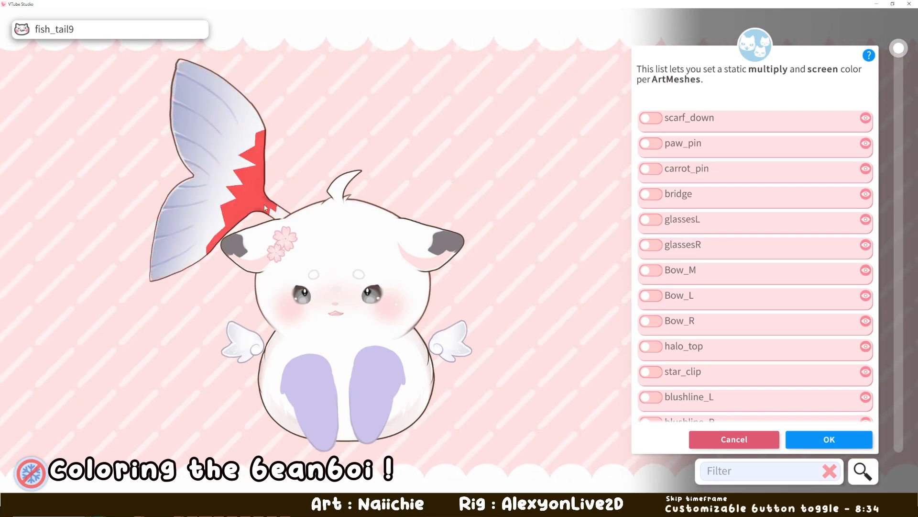
- Pick the base of the fish tail, enable recoloring for fish_tail9 and set its multiply color to light blue #95C4F0
{"action": "left_click", "coordinate": [264, 207]}
{"action": "left_click", "coordinate": [651, 118]}
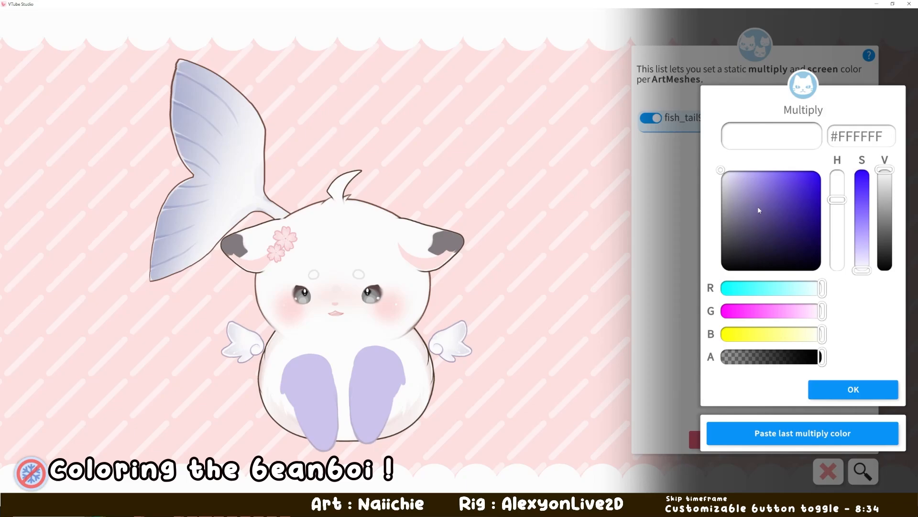
{"action": "left_click_drag", "start_coordinate": [758, 208], "coordinate": [740, 177]}
{"action": "left_click_drag", "start_coordinate": [802, 288], "coordinate": [747, 288]}
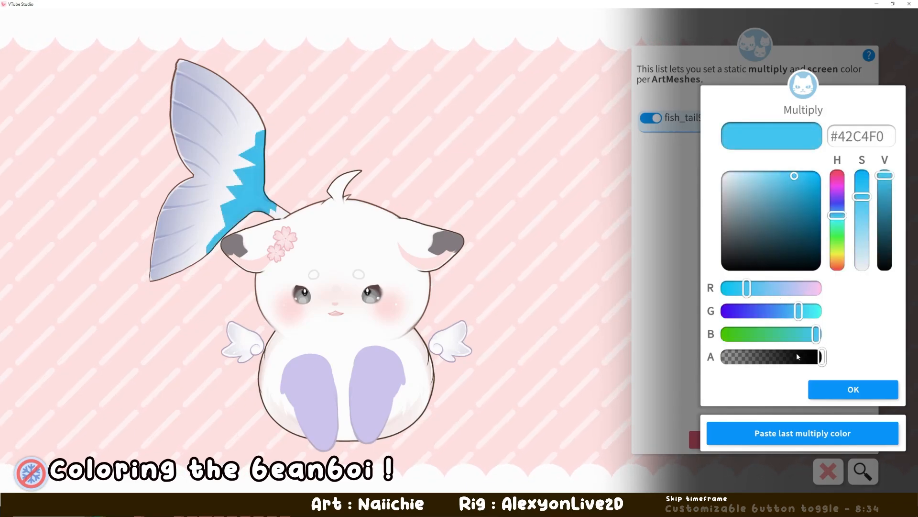
{"action": "left_click", "coordinate": [778, 289]}
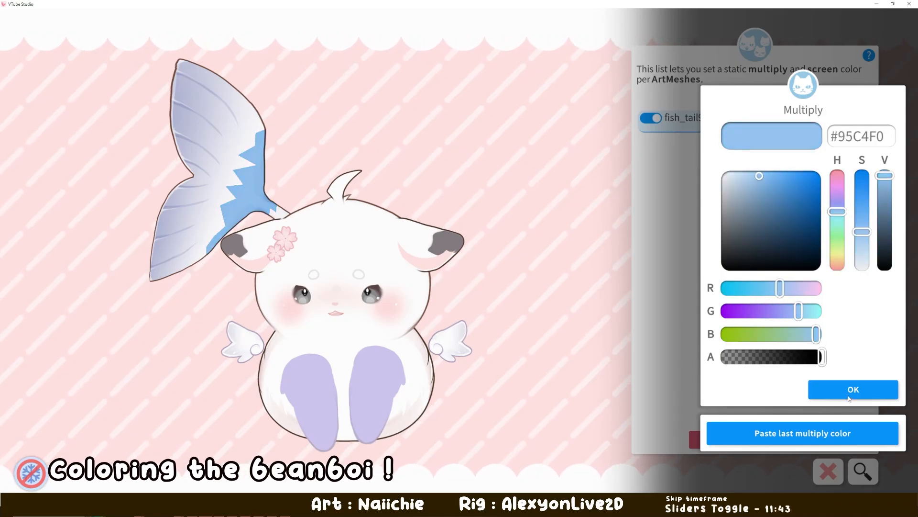
{"action": "left_click", "coordinate": [850, 398]}
- Set the screen color of fish_tail9 to #637A90 and accept the ArtMesh color changes
{"action": "left_click_drag", "start_coordinate": [753, 237], "coordinate": [751, 213]}
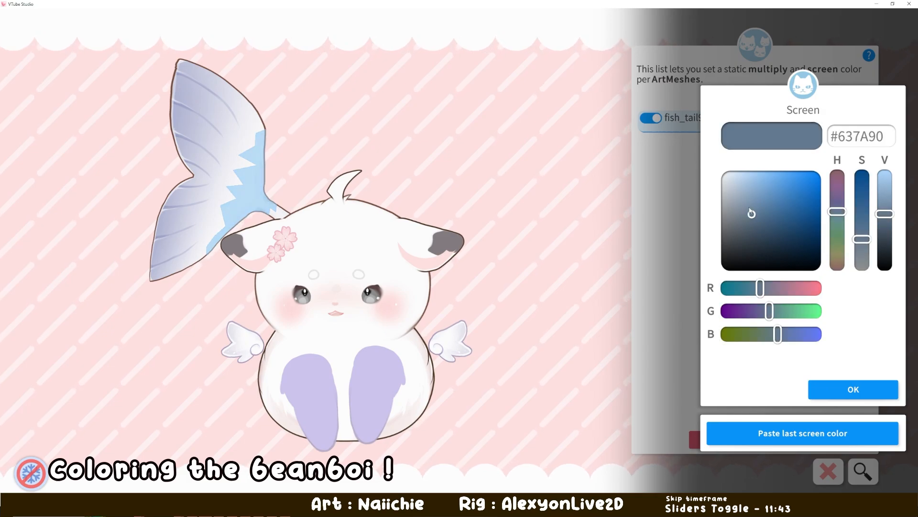
{"action": "left_click", "coordinate": [852, 391]}
{"action": "left_click", "coordinate": [812, 433]}
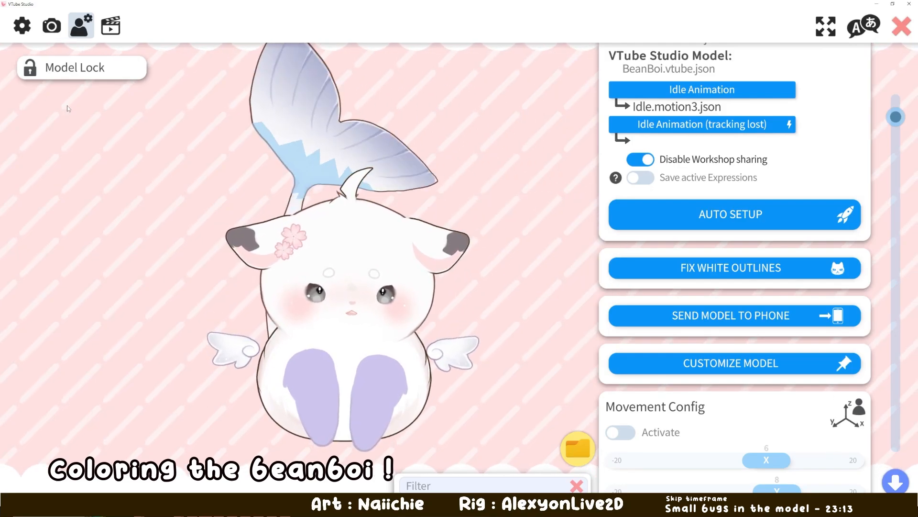
- Review the Color Save hotkey's action and key combination in the hotkey settings and apply its color preset with F8
{"action": "left_click", "coordinate": [110, 29]}
{"action": "left_click", "coordinate": [859, 133]}
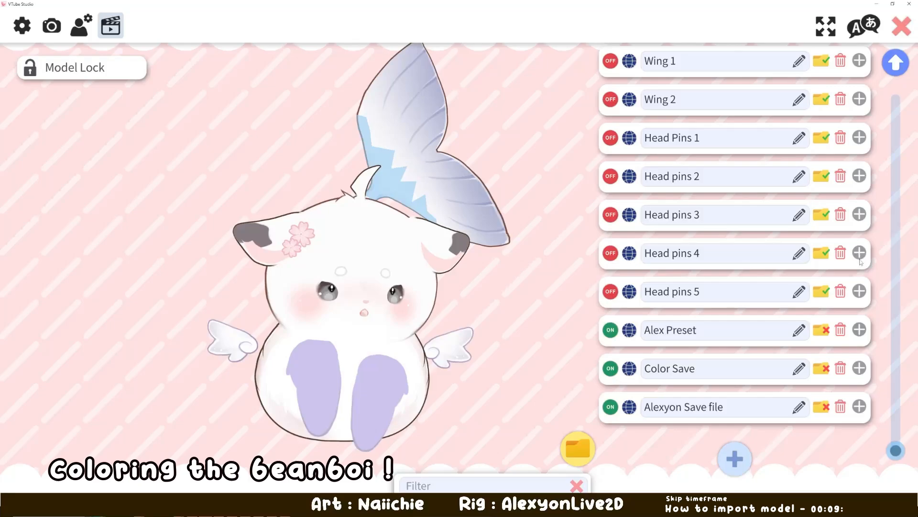
{"action": "left_click", "coordinate": [860, 377]}
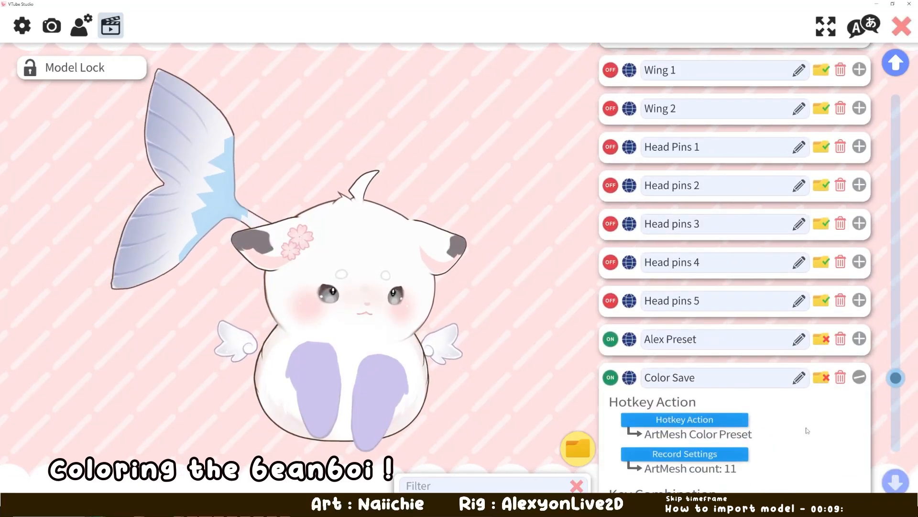
{"action": "scroll", "coordinate": [822, 267], "scroll_direction": "down", "scroll_amount": 4}
{"action": "scroll", "coordinate": [832, 254], "scroll_direction": "down", "scroll_amount": 1}
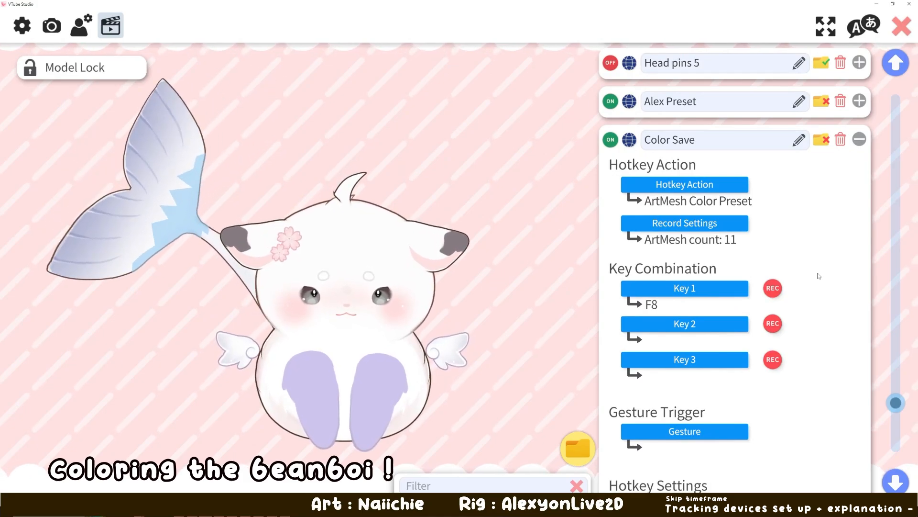
{"action": "key", "text": "F8"}
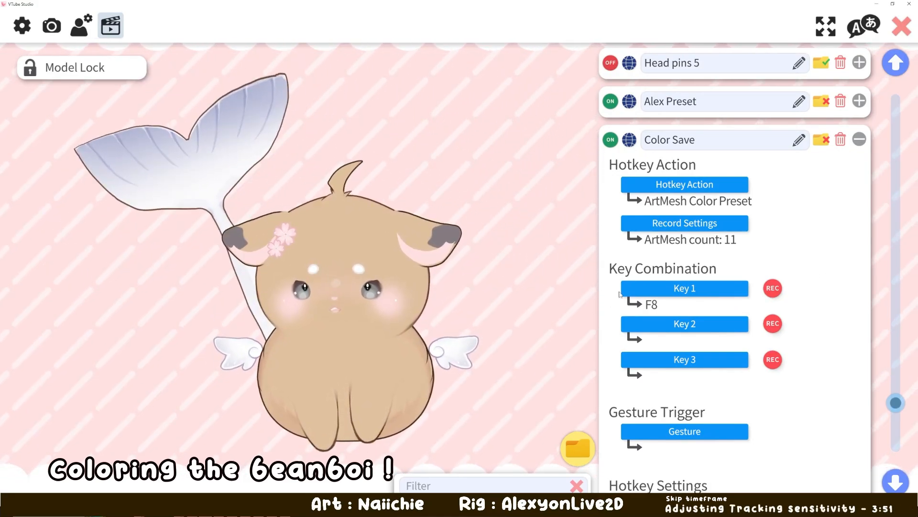
{"action": "left_click", "coordinate": [860, 141]}
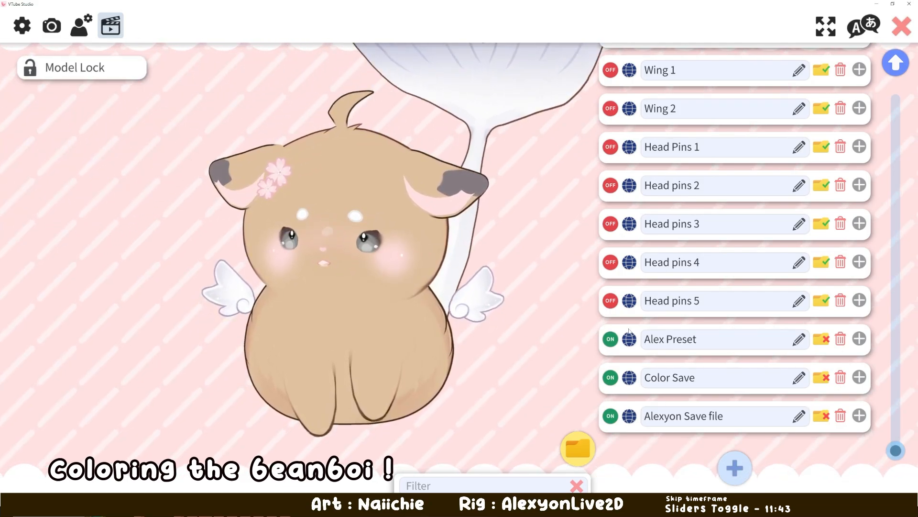
- Add a new hotkey with the ArtMesh Color Preset action and record F7 as its first key
{"action": "left_click", "coordinate": [739, 473]}
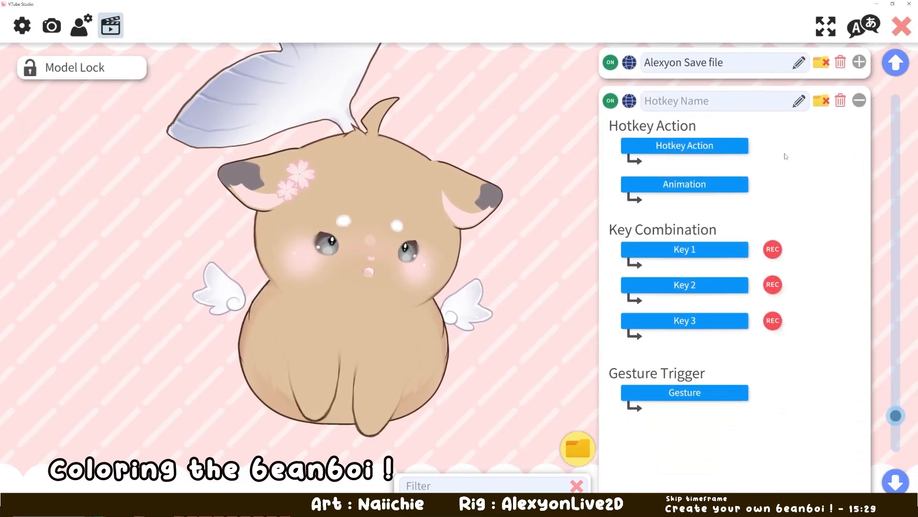
{"action": "left_click", "coordinate": [685, 143]}
{"action": "scroll", "coordinate": [418, 160], "scroll_direction": "down", "scroll_amount": 10}
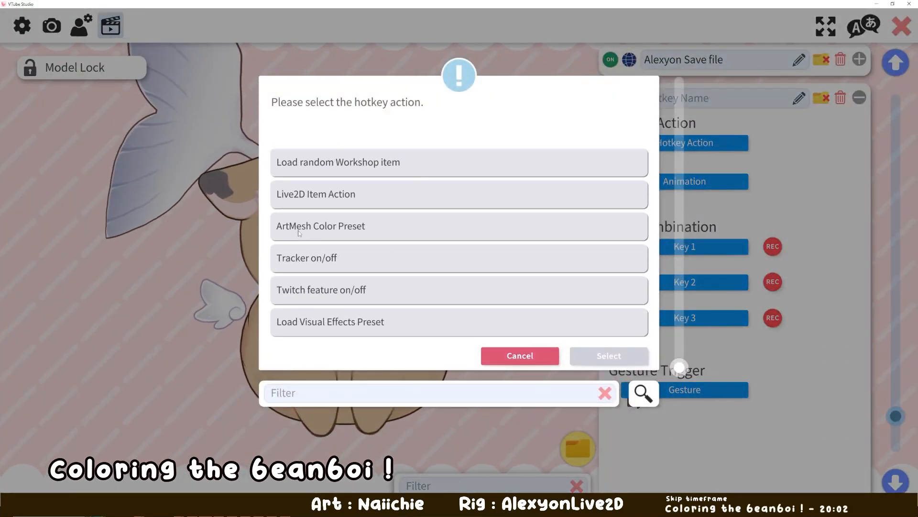
{"action": "left_click", "coordinate": [306, 226]}
{"action": "left_click", "coordinate": [609, 355]}
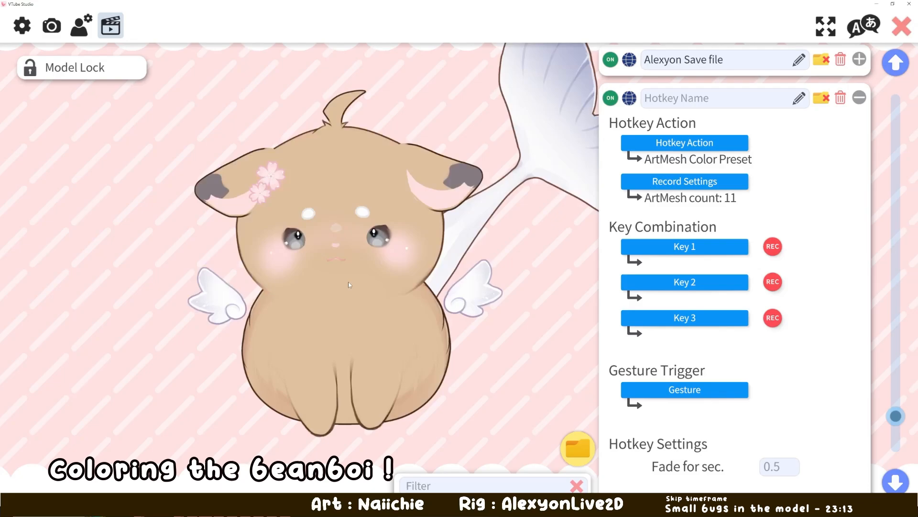
{"action": "left_click", "coordinate": [773, 246]}
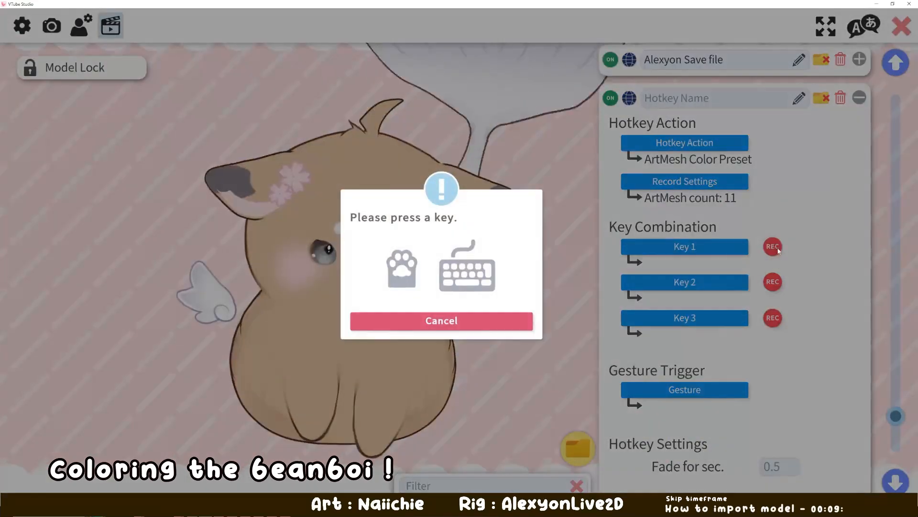
{"action": "key", "text": "F7"}
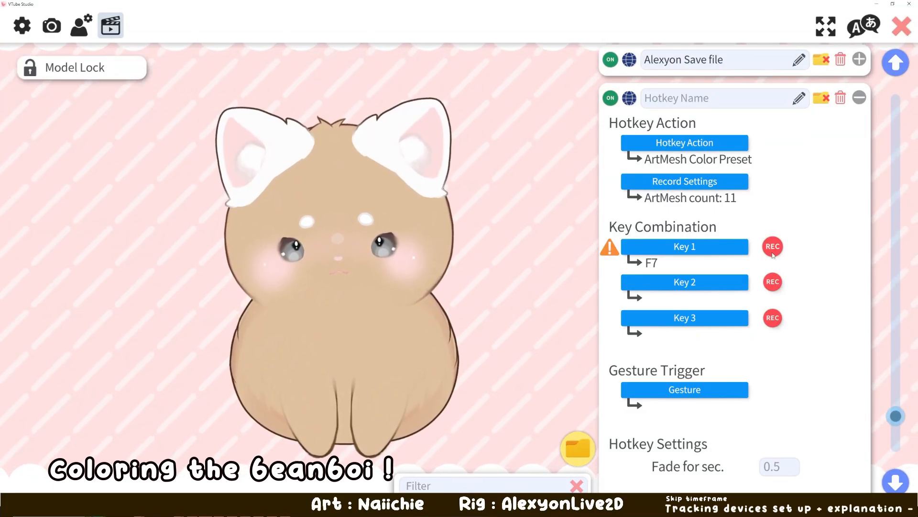
- Test the new ArtMesh color preset hotkey by toggling it repeatedly with F7
{"action": "key", "text": "F7"}
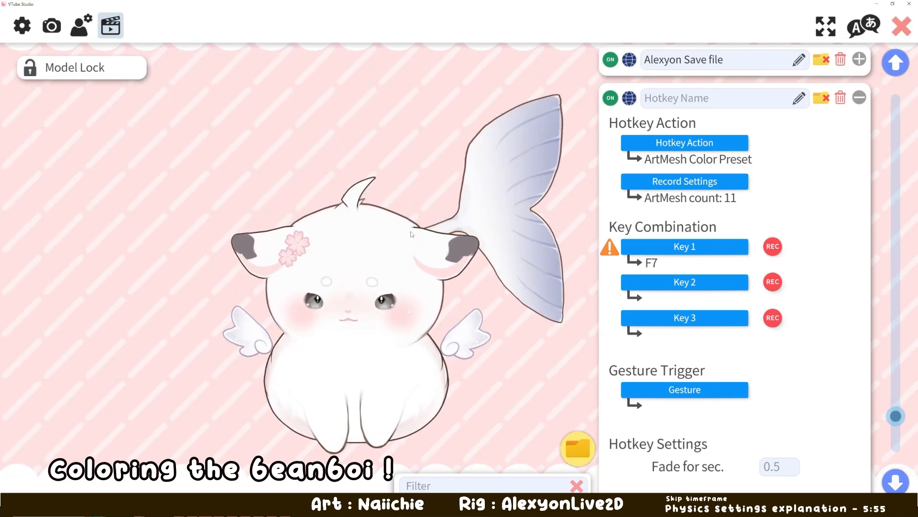
{"action": "key", "text": "F7"}
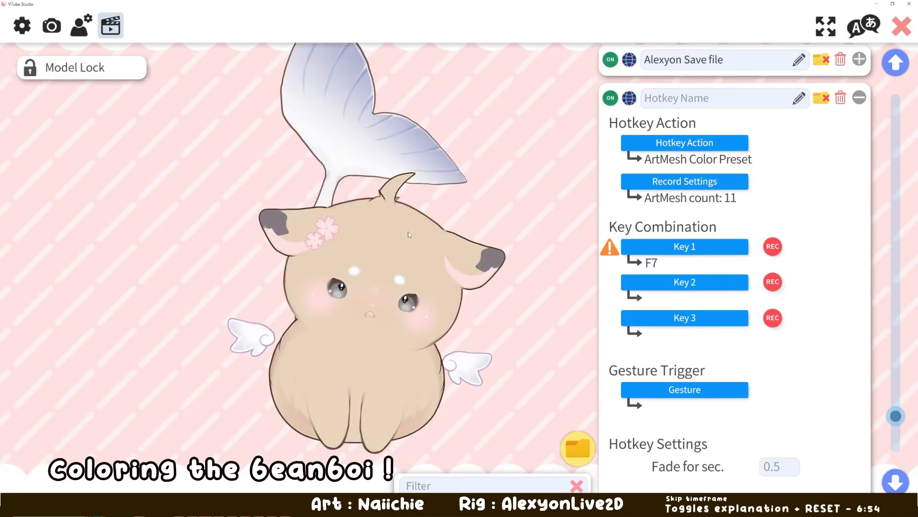
{"action": "key", "text": "F7"}
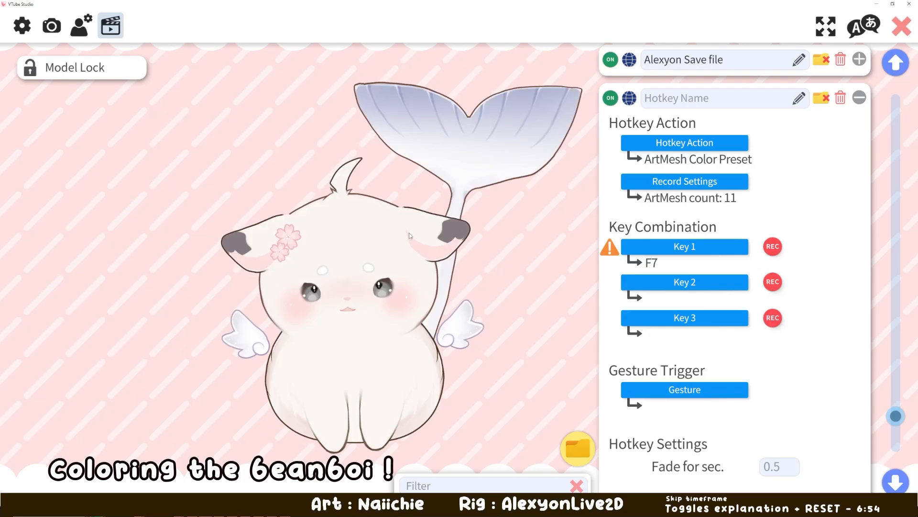
{"action": "key", "text": "F7"}
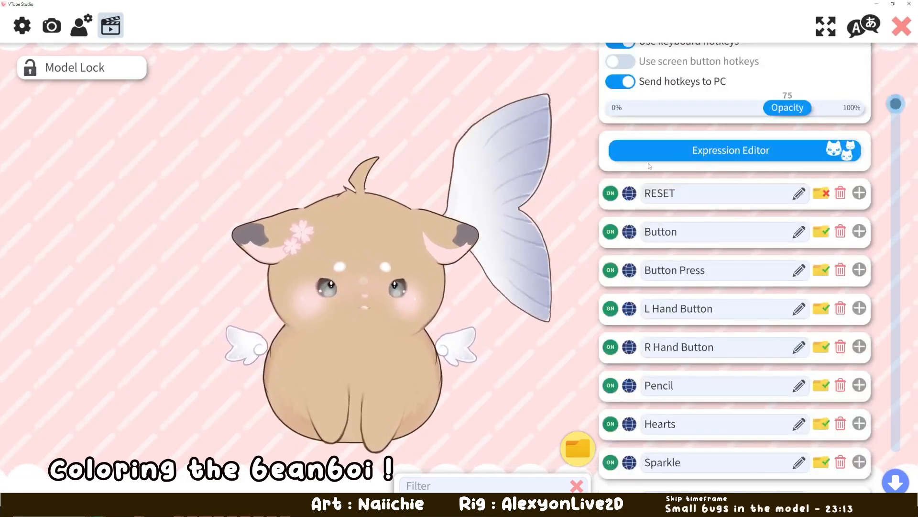
- Start creating a new expression in the Expression Editor and filter its parameters by "slider"
{"action": "left_click", "coordinate": [895, 63]}
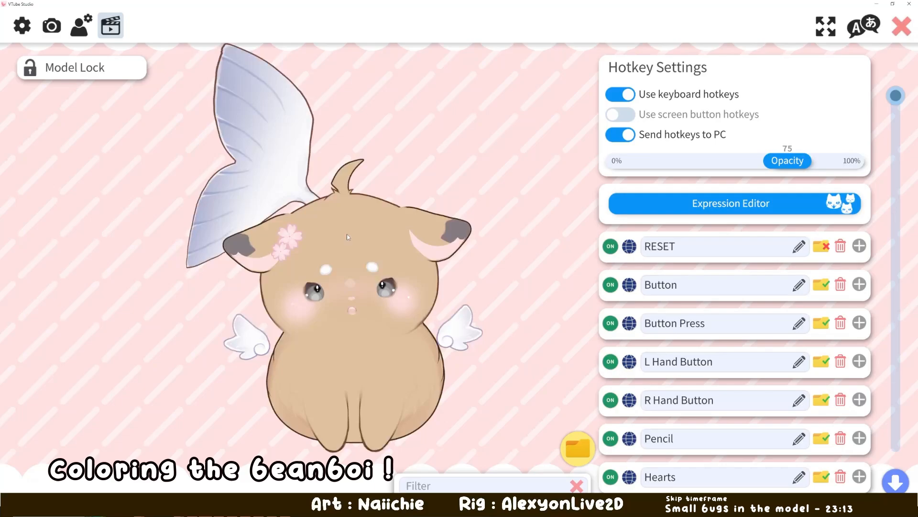
{"action": "left_click", "coordinate": [678, 207]}
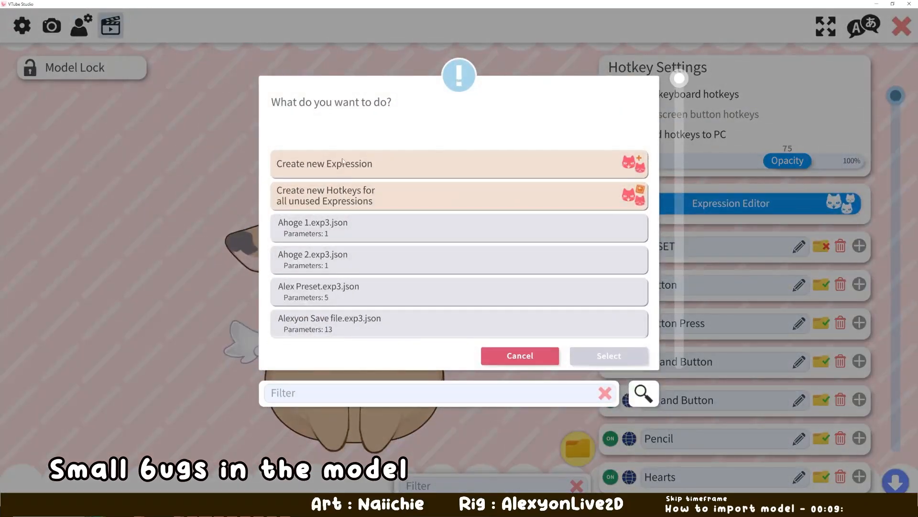
{"action": "left_click", "coordinate": [353, 165]}
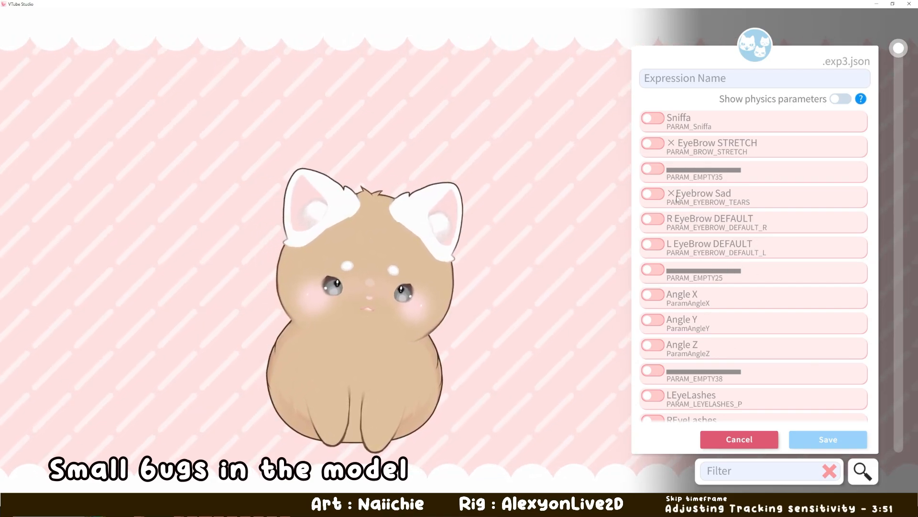
{"action": "scroll", "coordinate": [677, 197], "scroll_direction": "down", "scroll_amount": 5}
{"action": "left_click", "coordinate": [730, 473]}
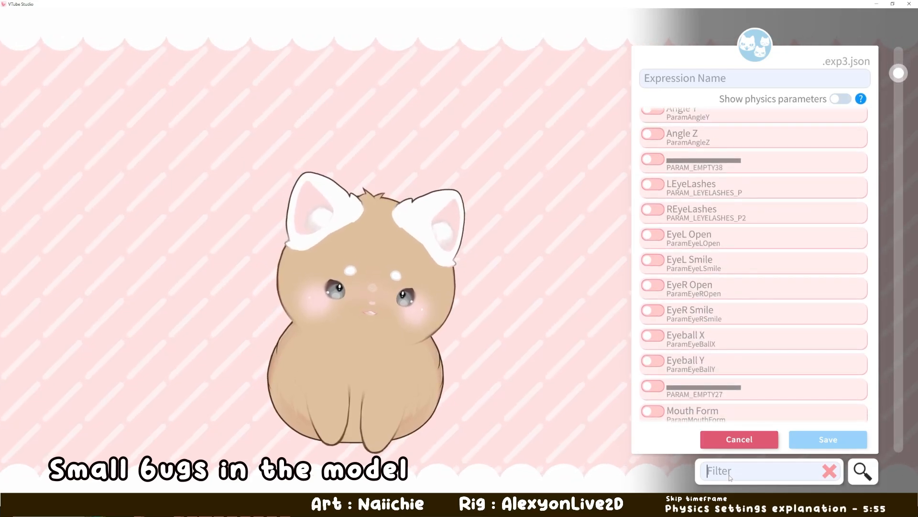
{"action": "type", "text": "slider"}
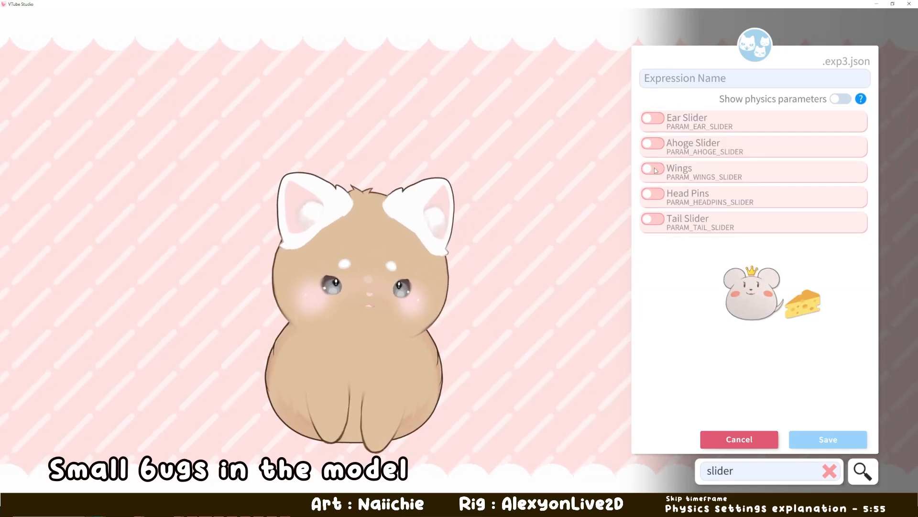
- Enable the Ahoge Slider parameter at value 2, name the expression "adsfasdg" and save it
{"action": "left_click", "coordinate": [652, 143]}
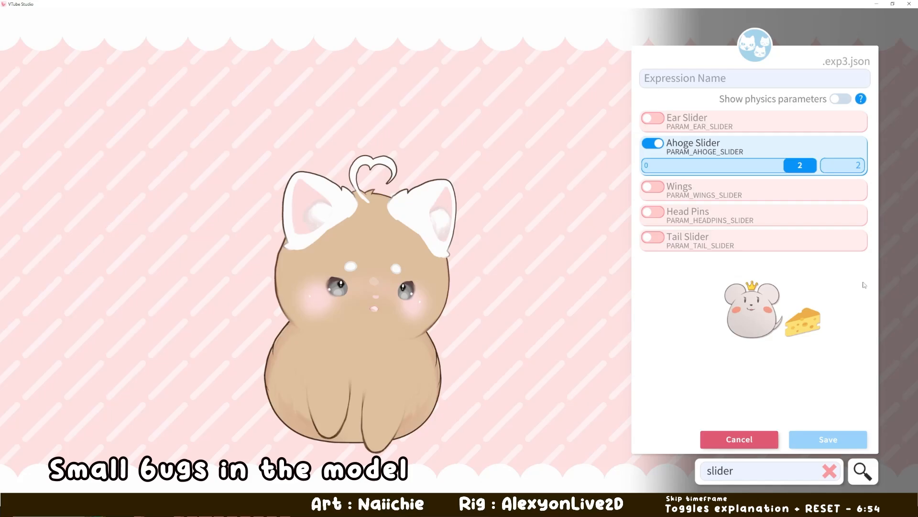
{"action": "left_click", "coordinate": [688, 83]}
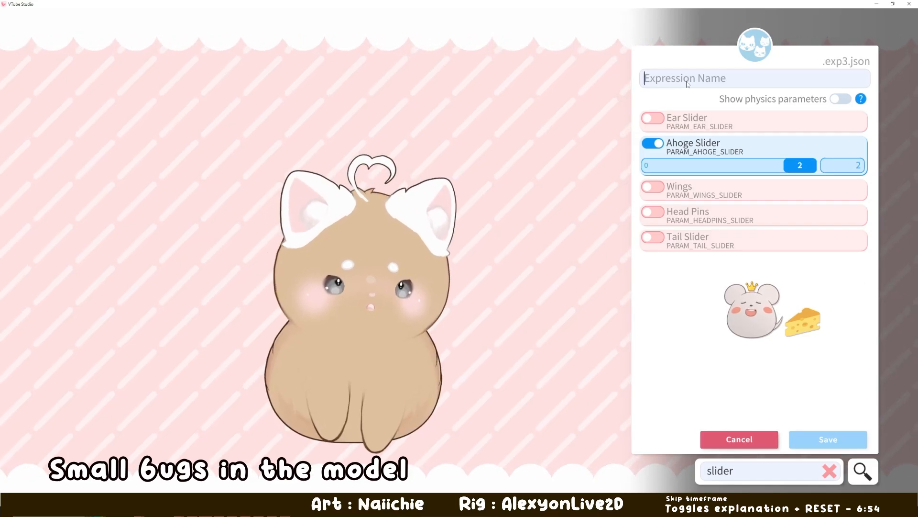
{"action": "type", "text": "adsfasdg"}
{"action": "left_click", "coordinate": [828, 439]}
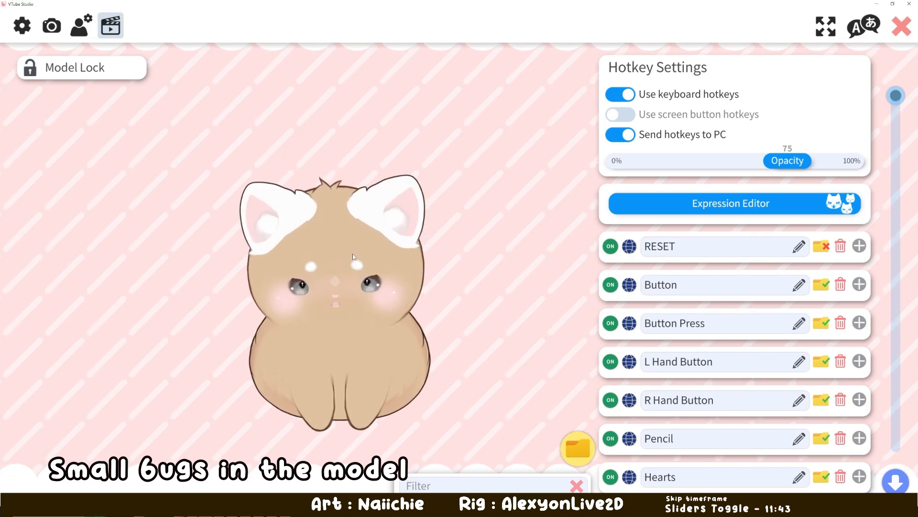
- Check the RESET hotkey's action and key combination, and collapse the expanded settings of the last hotkey in the list
{"action": "left_click", "coordinate": [859, 246]}
{"action": "scroll", "coordinate": [720, 299], "scroll_direction": "down", "scroll_amount": 2}
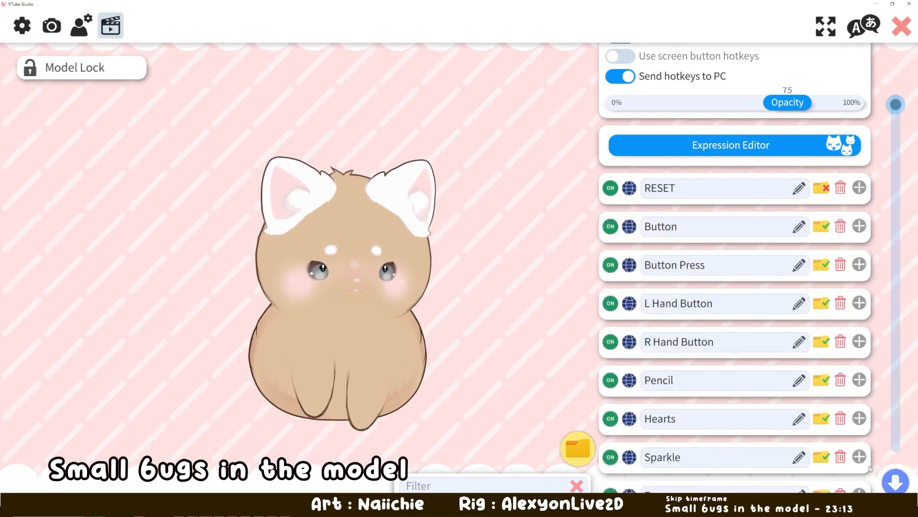
{"action": "left_click", "coordinate": [894, 480]}
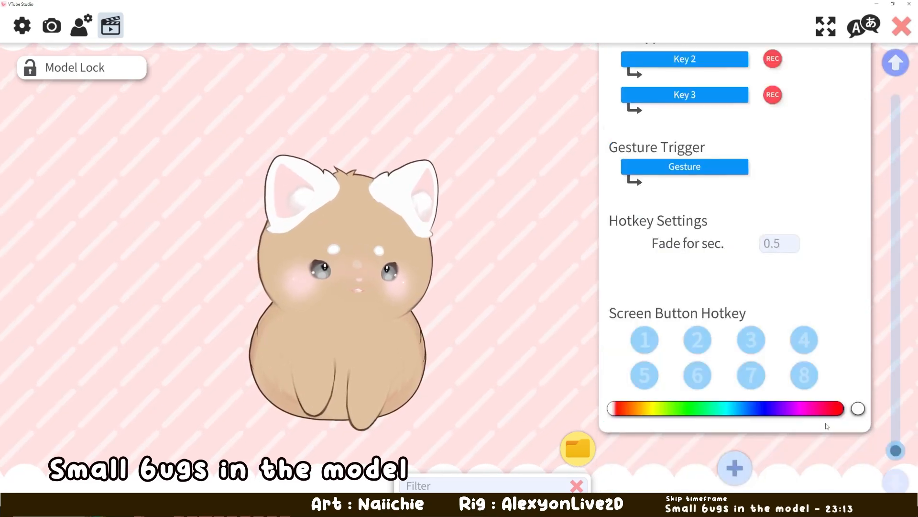
{"action": "scroll", "coordinate": [821, 381], "scroll_direction": "up", "scroll_amount": 8}
{"action": "left_click", "coordinate": [860, 242]}
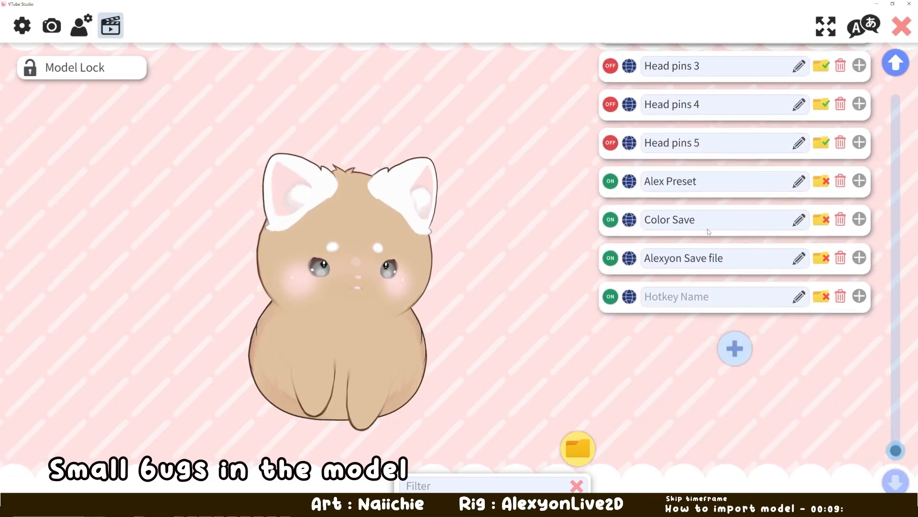
- Check the Alex Preset hotkey's key combination and apply that preset to the model with its F9 hotkey
{"action": "left_click", "coordinate": [859, 300]}
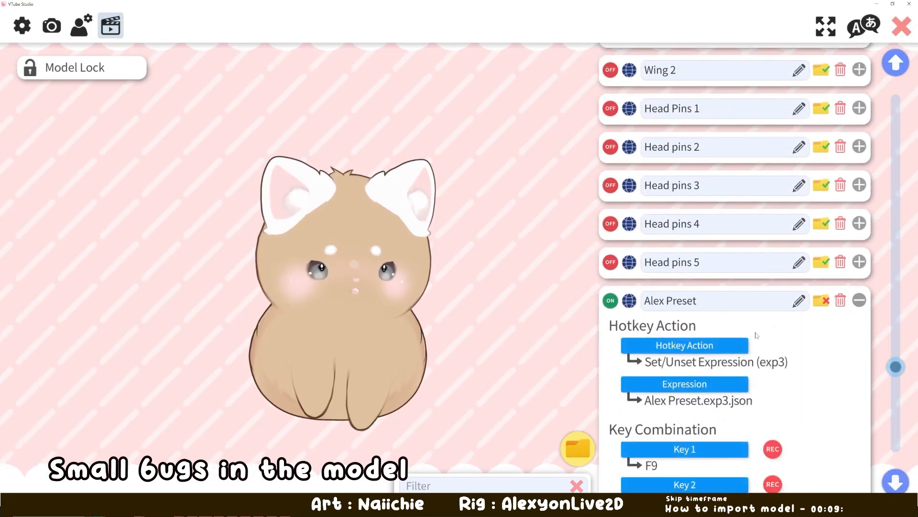
{"action": "scroll", "coordinate": [810, 333], "scroll_direction": "down", "scroll_amount": 2}
{"action": "key", "text": "F9"}
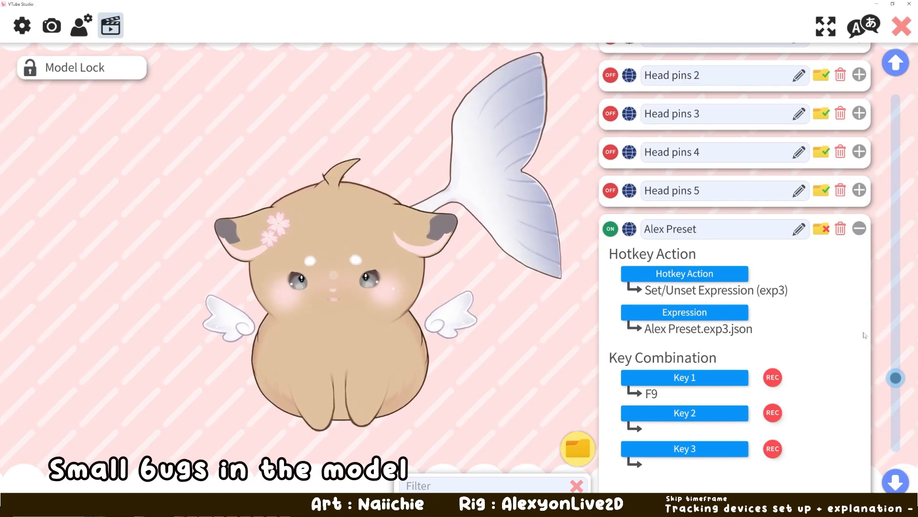
{"action": "scroll", "coordinate": [811, 271], "scroll_direction": "down", "scroll_amount": 1}
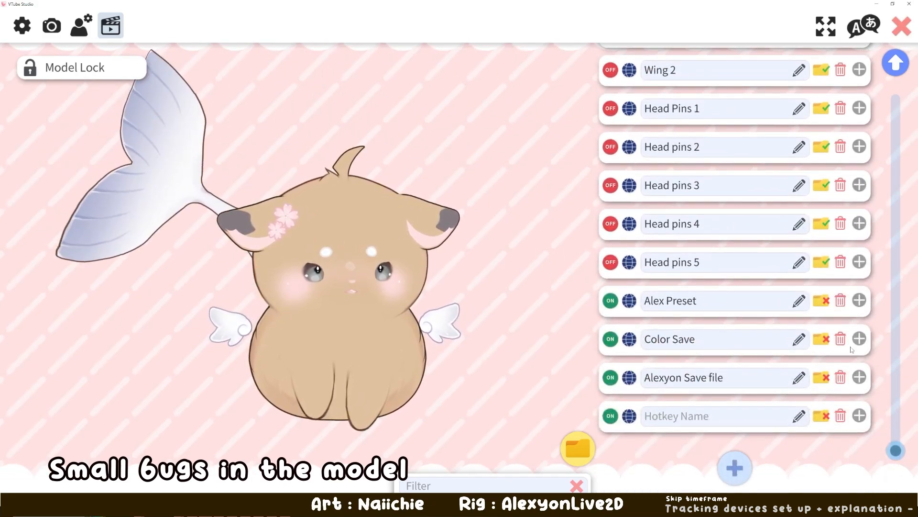
- Check the Color Save hotkey's action and key combination, and trigger its ArtMesh color preset with F8
{"action": "left_click", "coordinate": [859, 338]}
{"action": "scroll", "coordinate": [806, 335], "scroll_direction": "down", "scroll_amount": 1}
{"action": "scroll", "coordinate": [806, 334], "scroll_direction": "down", "scroll_amount": 1}
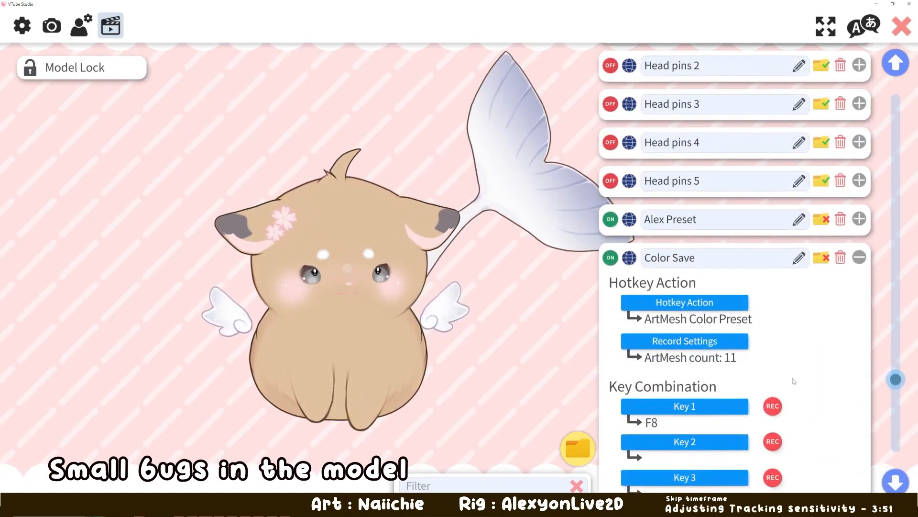
{"action": "key", "text": "F8"}
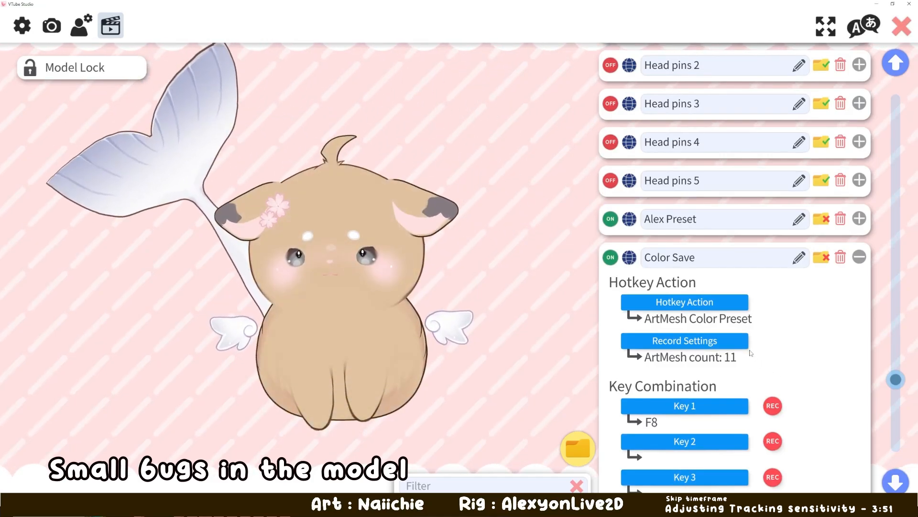